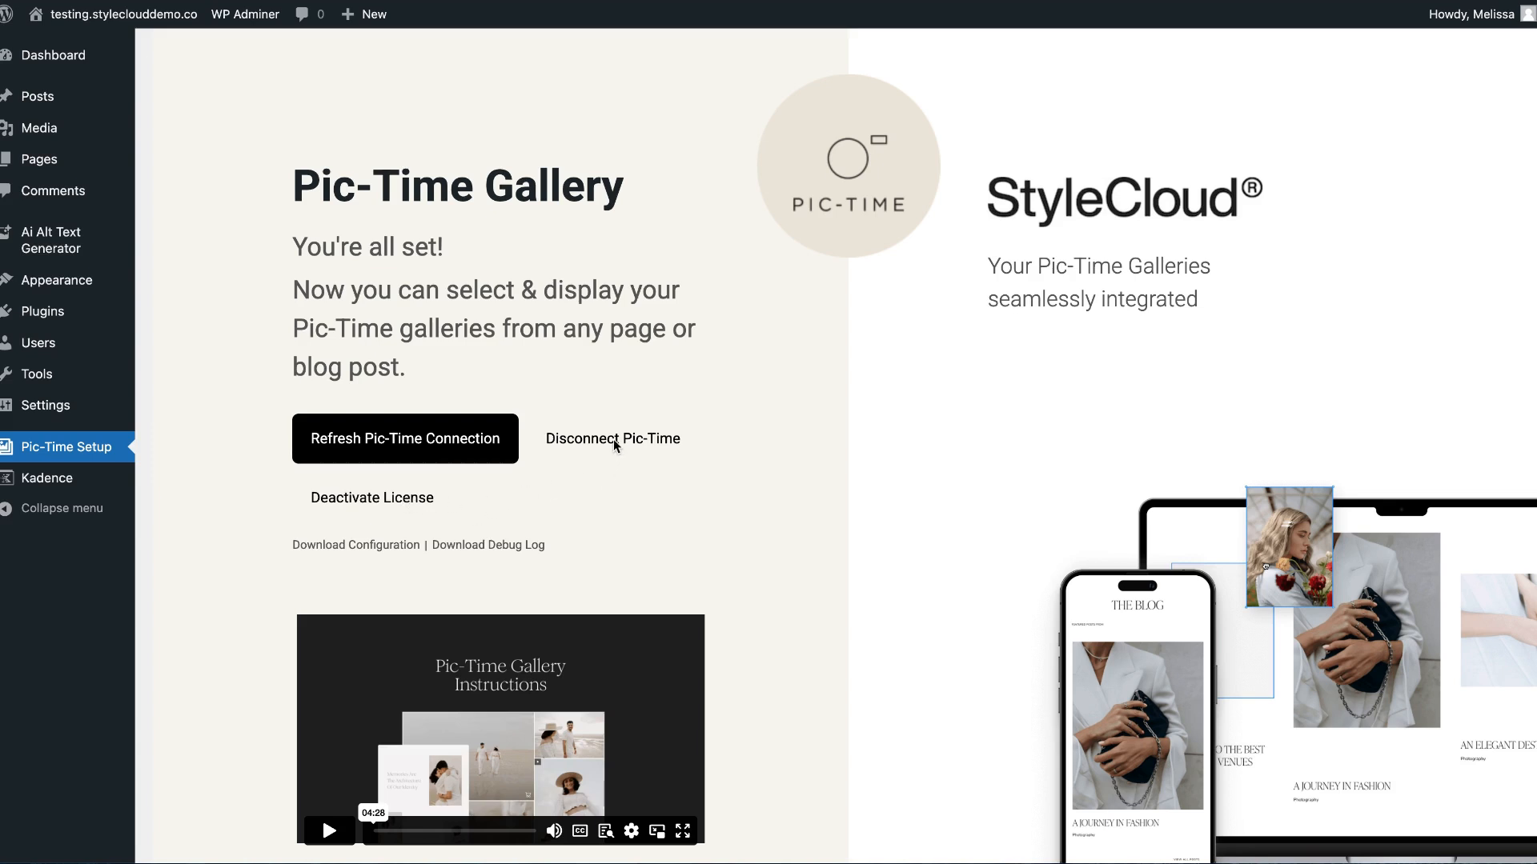
Disconnect the Pic-Time account, log back in to Pic-Time and approve StyleCloud's access.
left_click(591, 448)
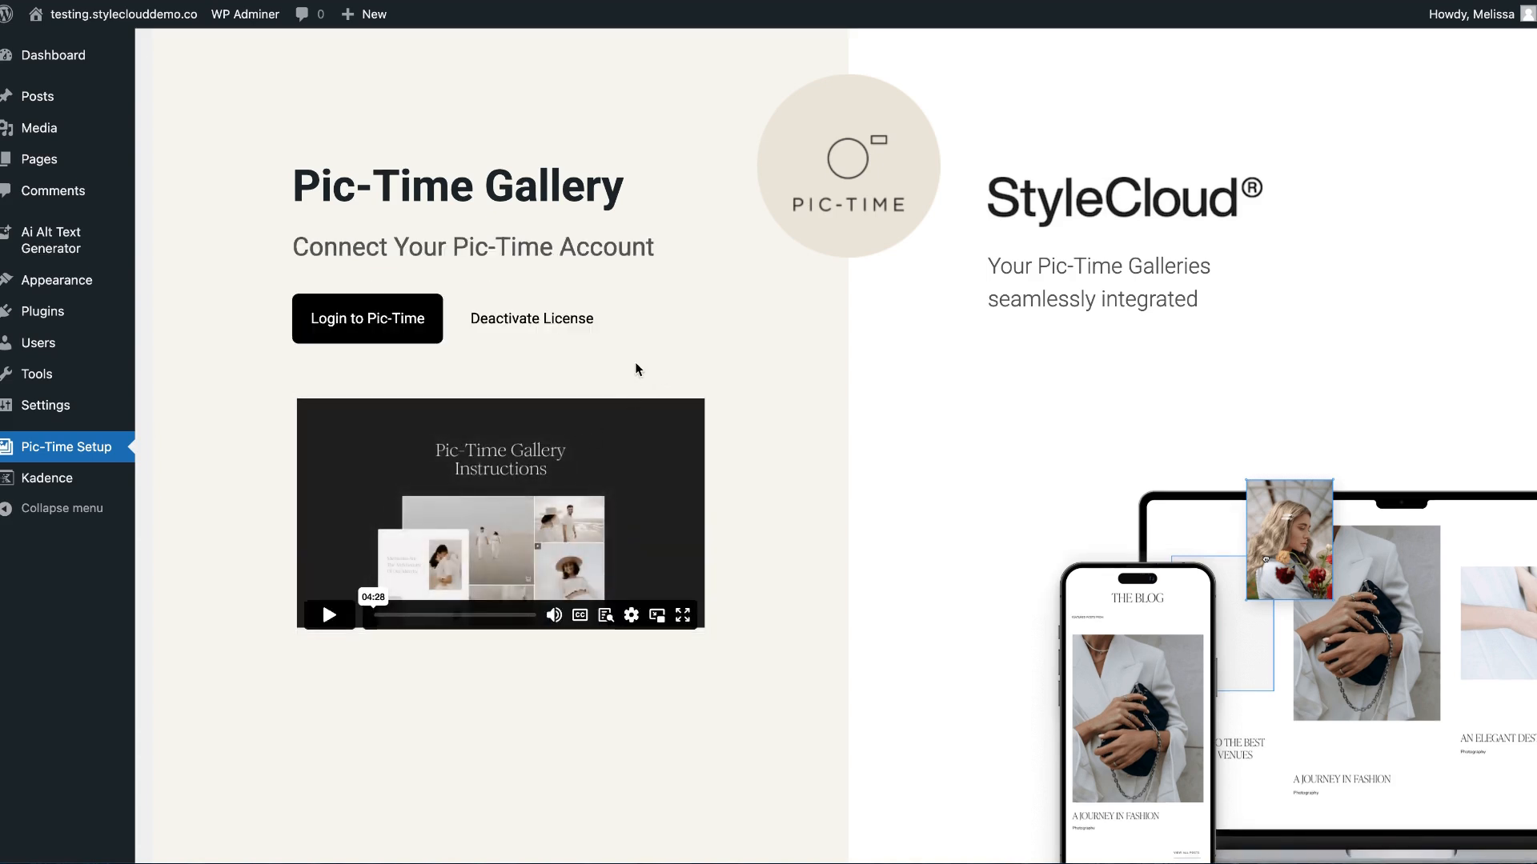
left_click(311, 324)
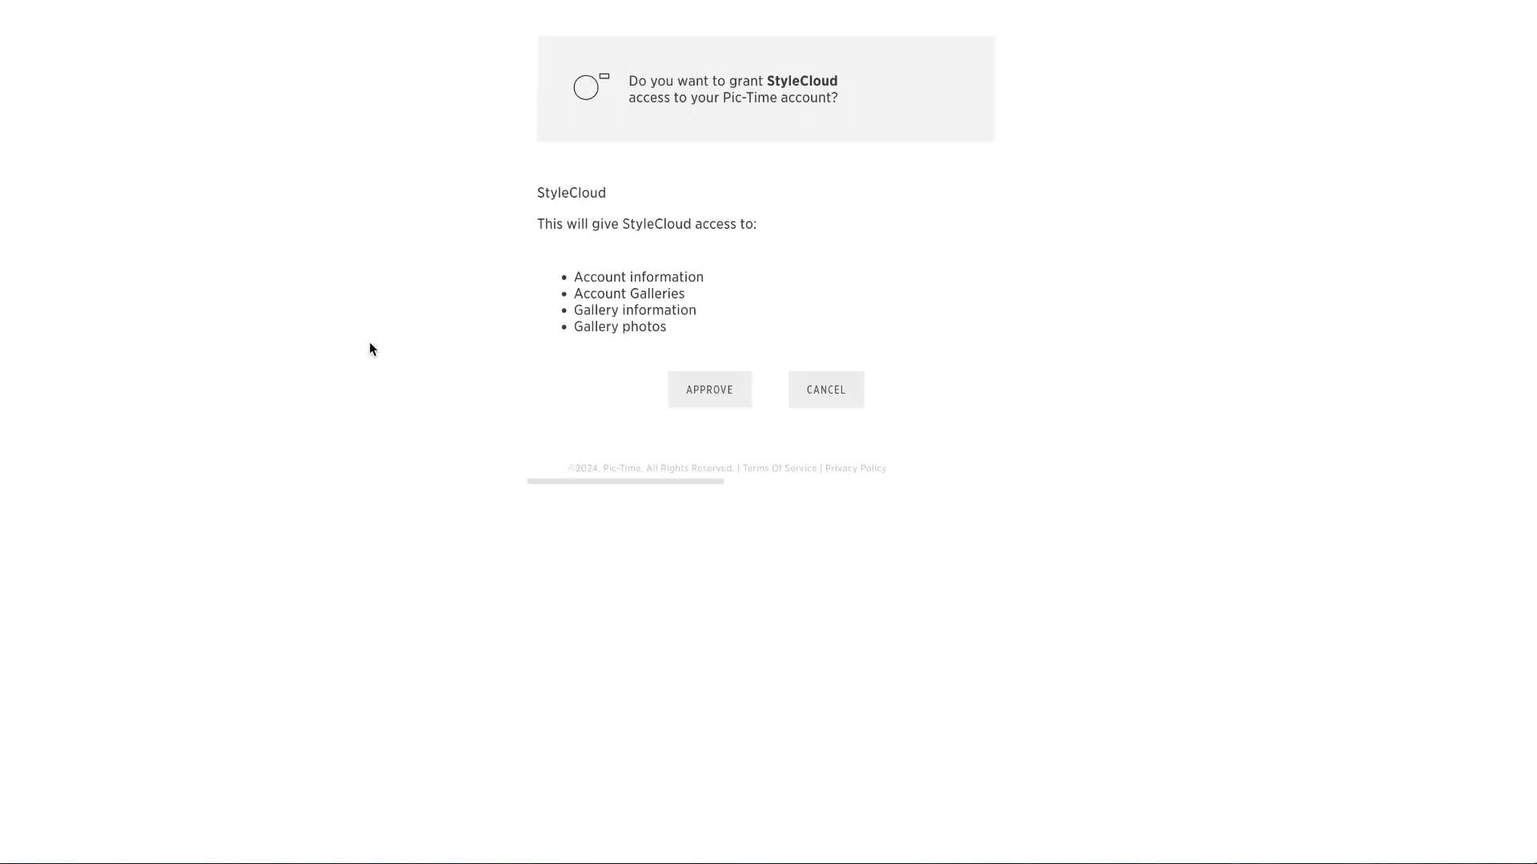
left_click(688, 394)
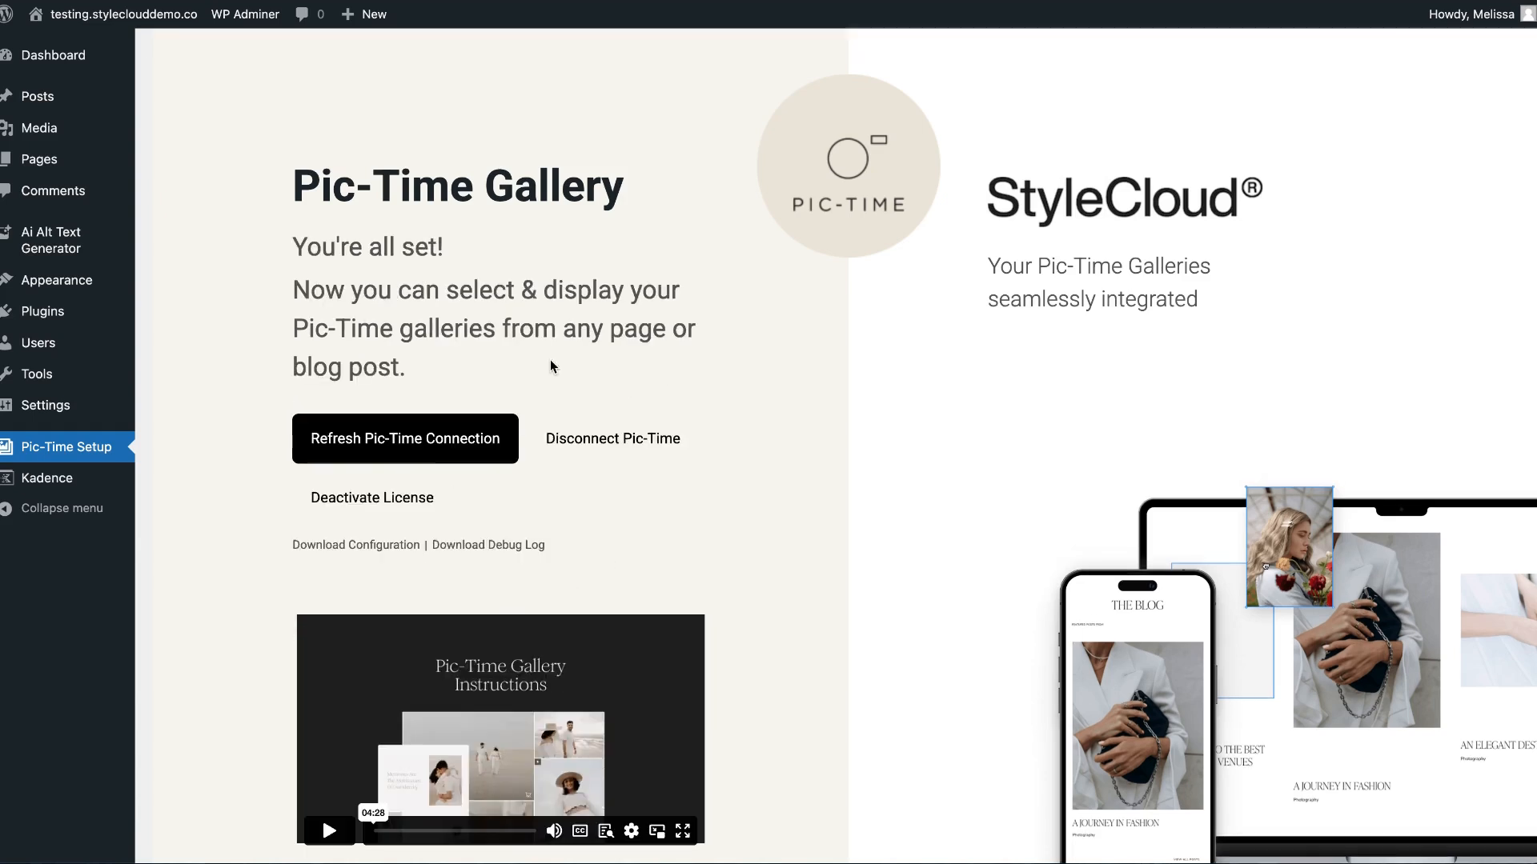
Refresh the Pic-Time connection and approve StyleCloud's access again.
left_click(403, 443)
left_click(690, 398)
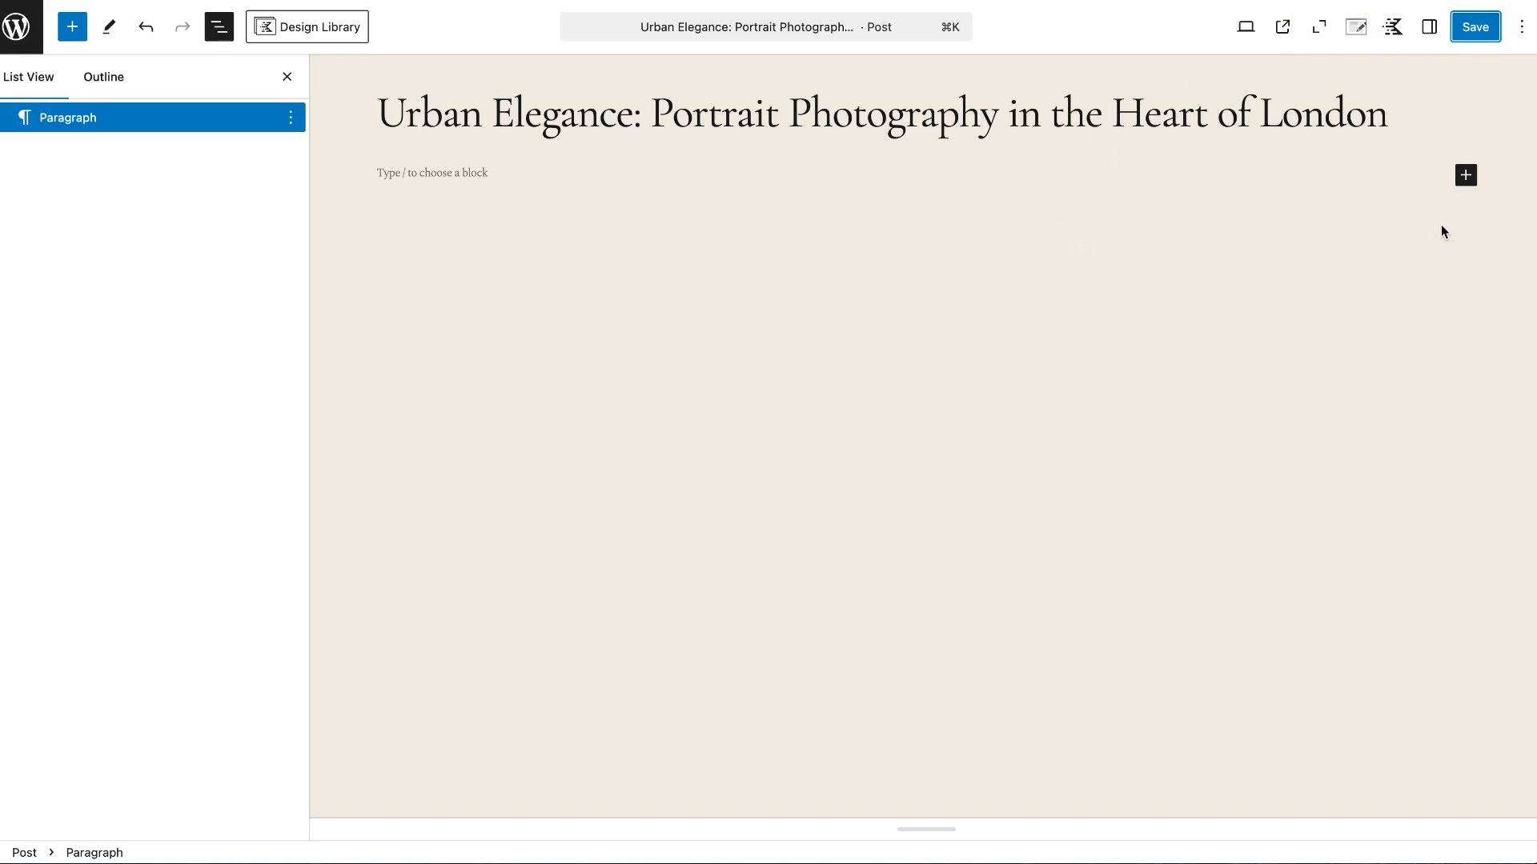
Insert a Gallery (Adv) block in the empty post and view the available Pic-Time galleries.
left_click(1465, 176)
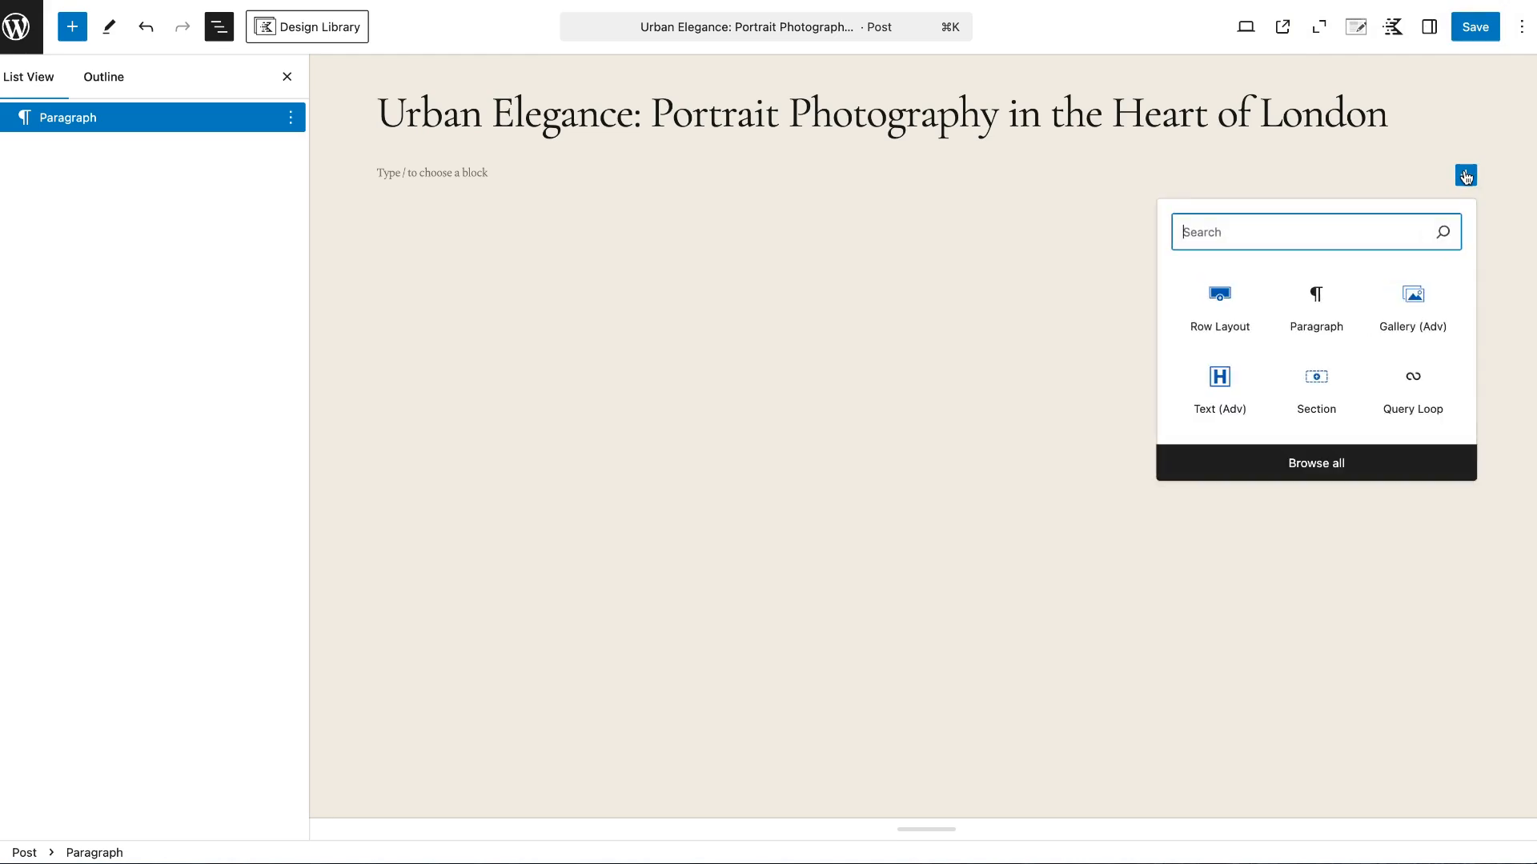
left_click(1413, 300)
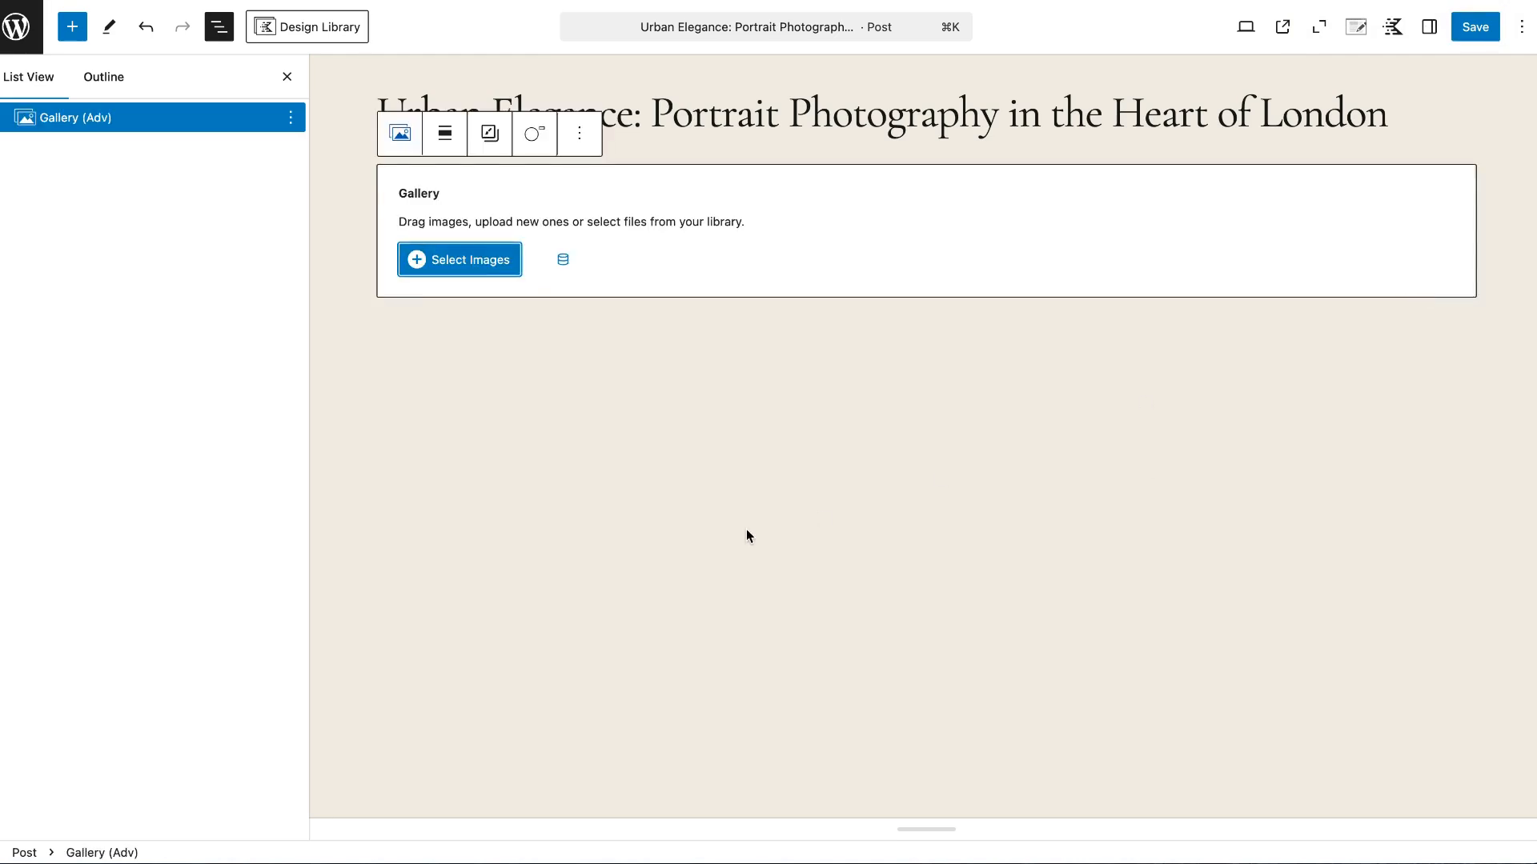
left_click(534, 142)
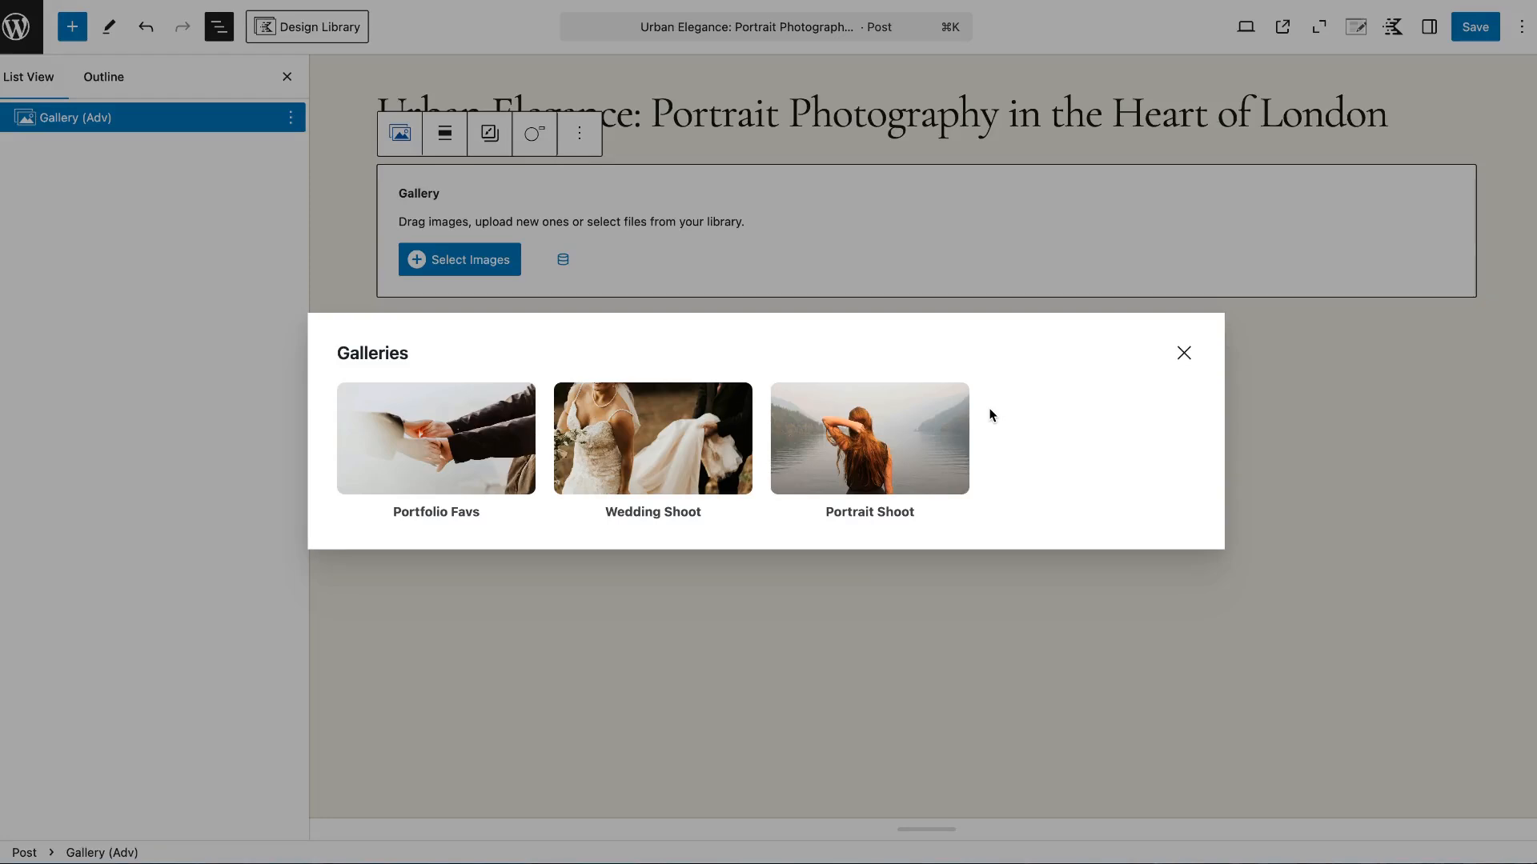
left_click(1184, 353)
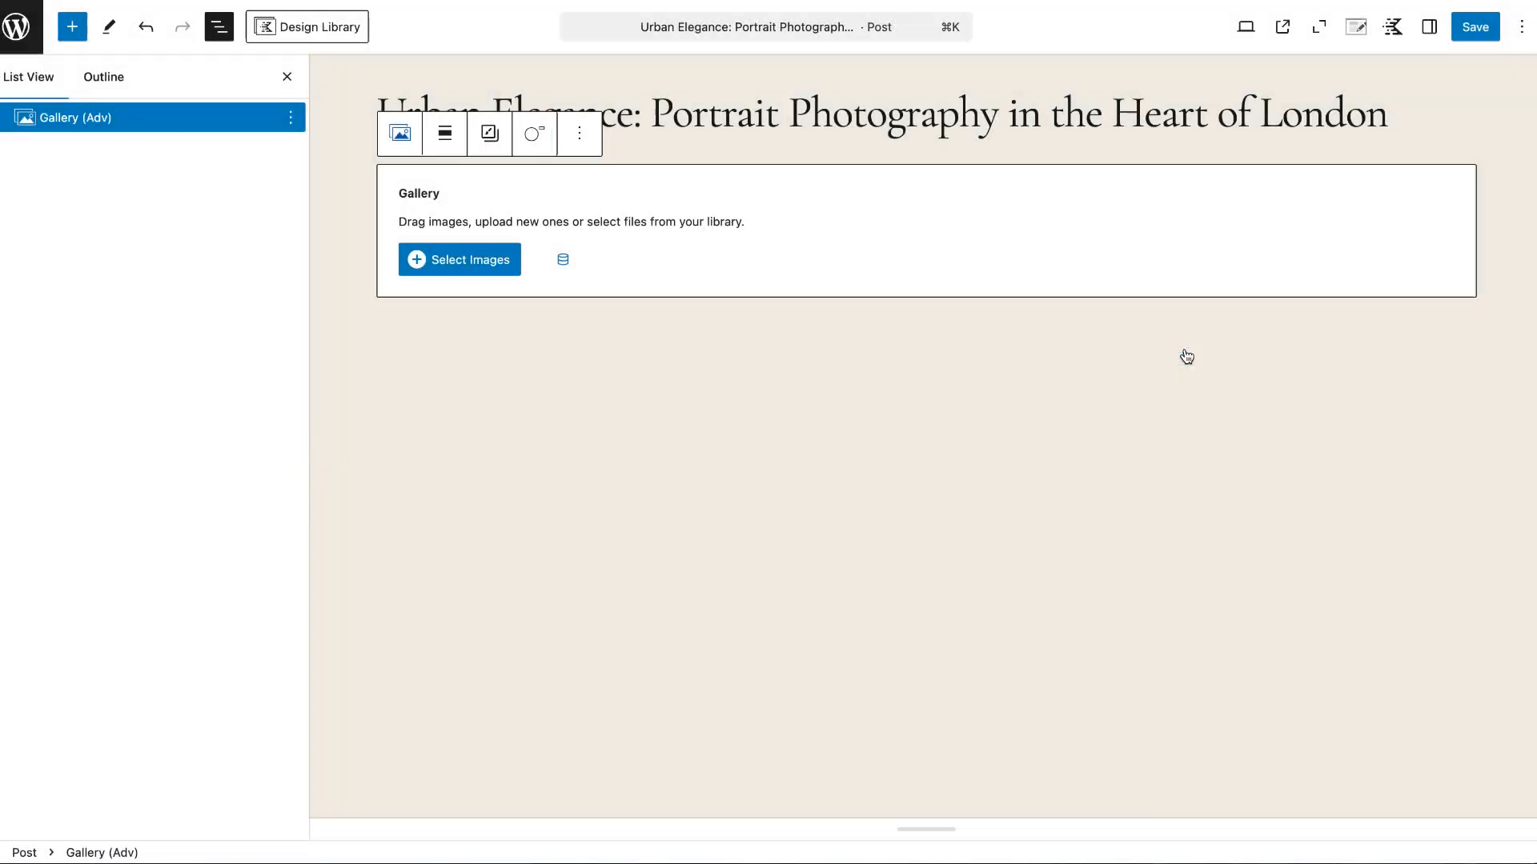
Delete the empty Gallery (Adv) block from the post.
left_click(579, 135)
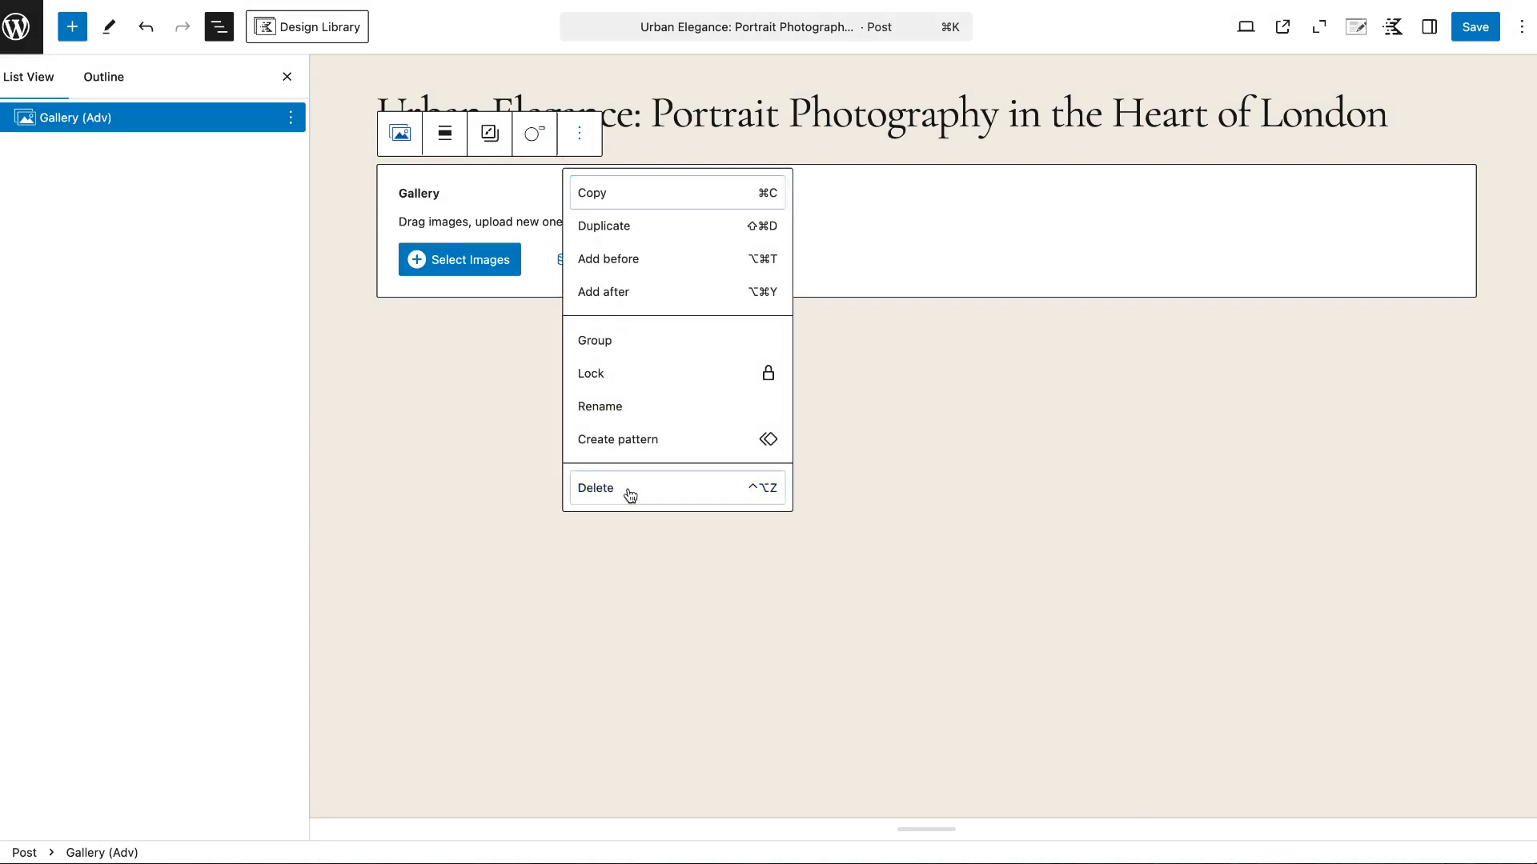
left_click(630, 493)
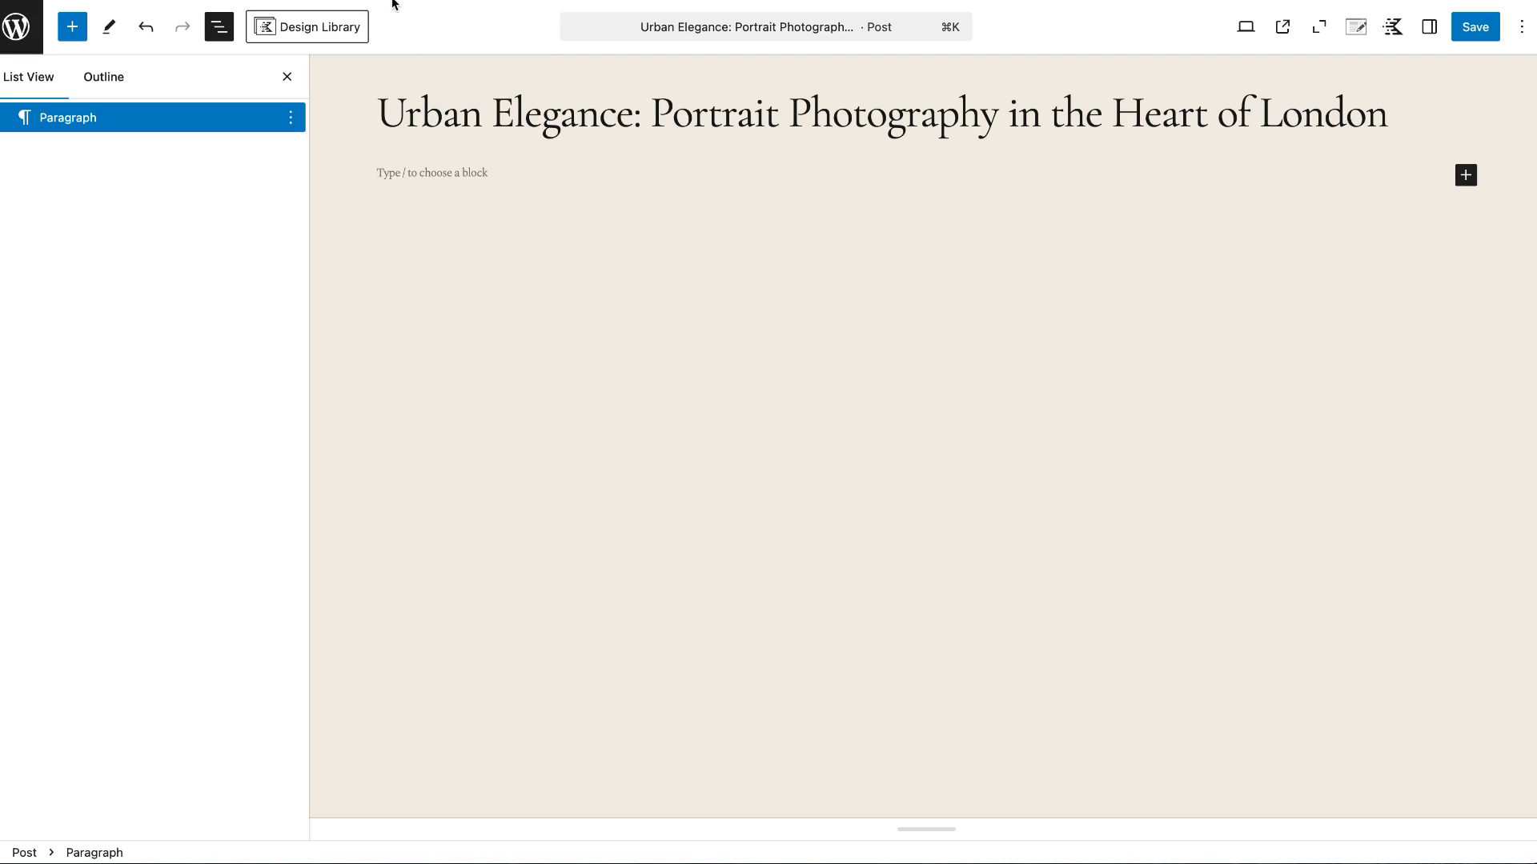
Insert the StyleCloud Single Blog Posts layout that opens with two side-by-side portraits from the Design Library.
left_click(323, 29)
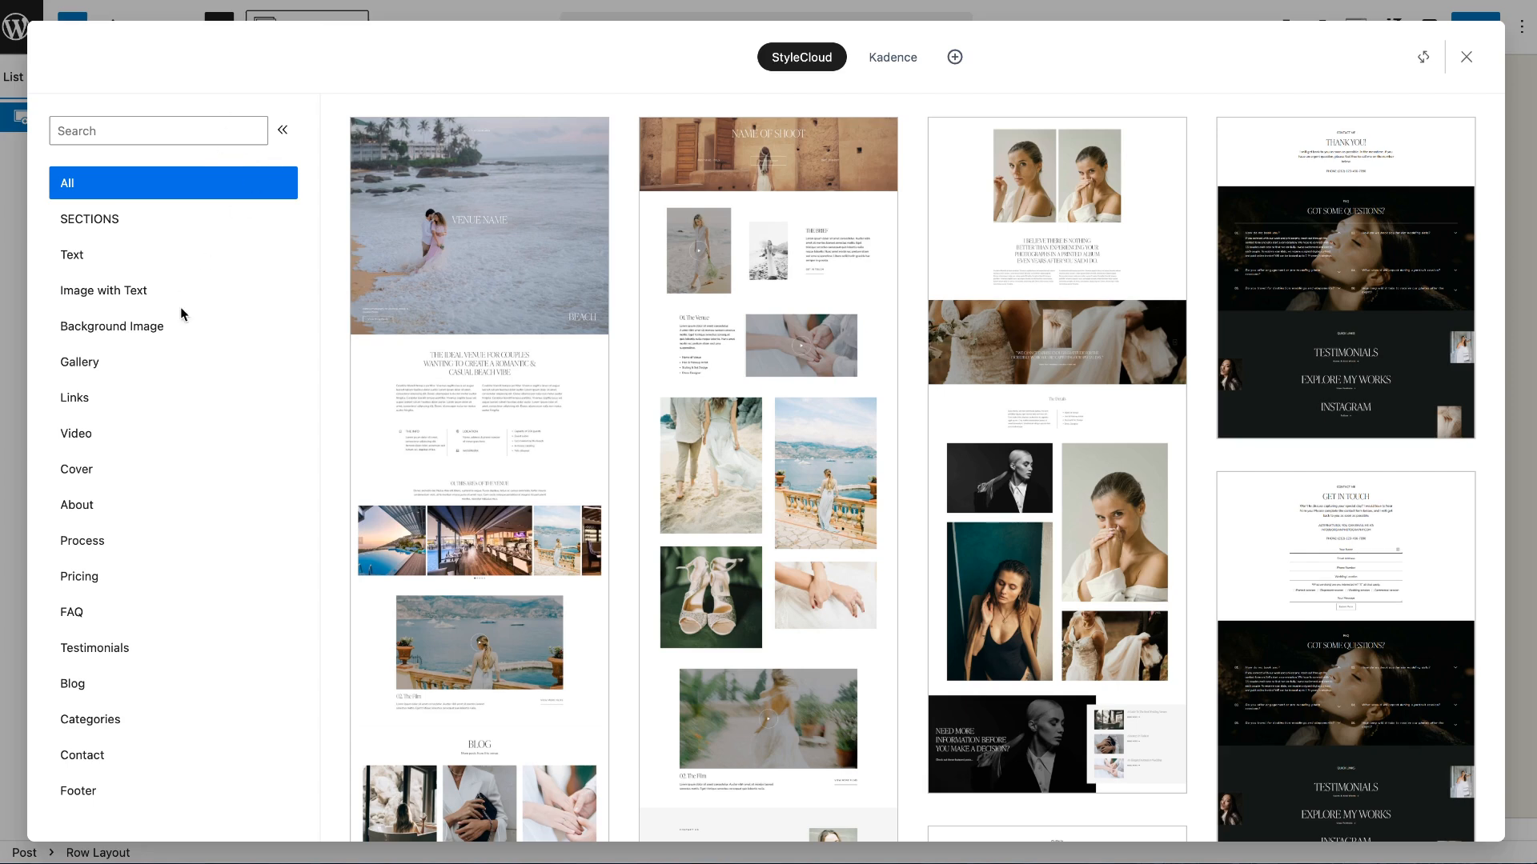
scroll(181, 312, "down", 5)
scroll(180, 313, "down", 3)
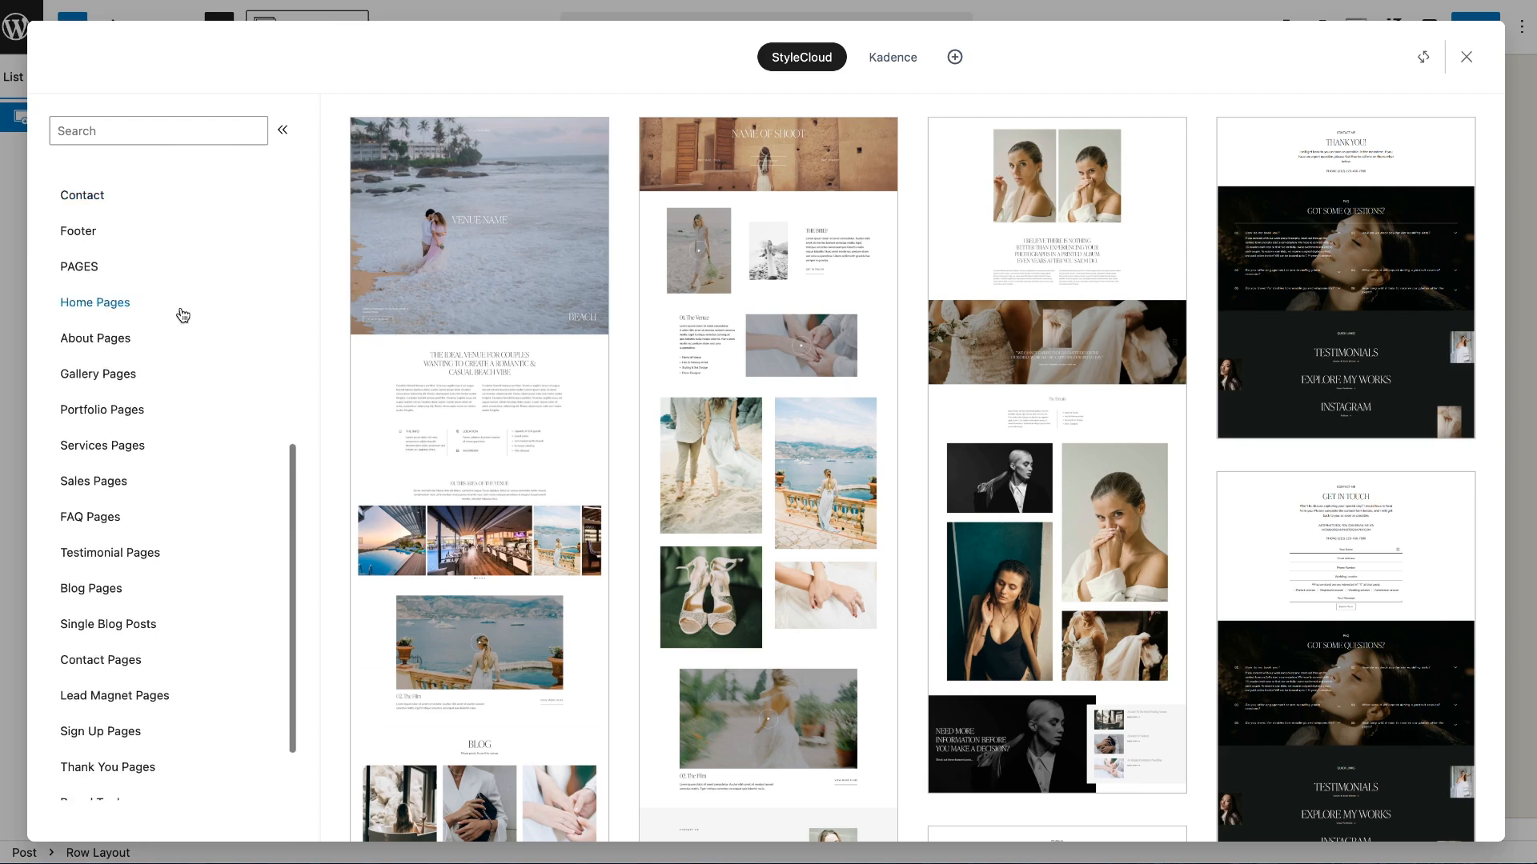
left_click(144, 629)
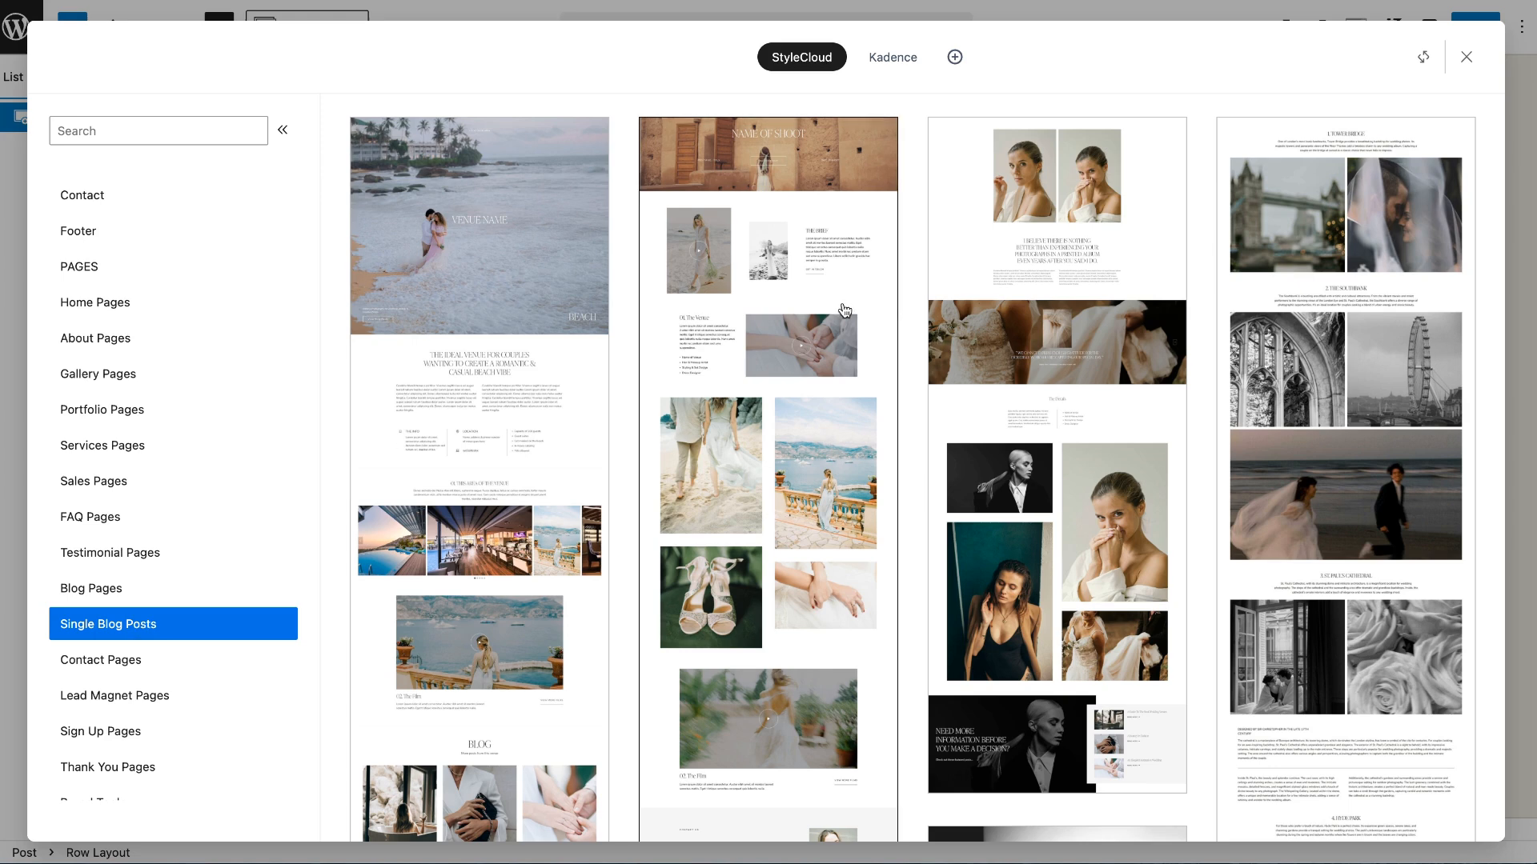
left_click(1086, 235)
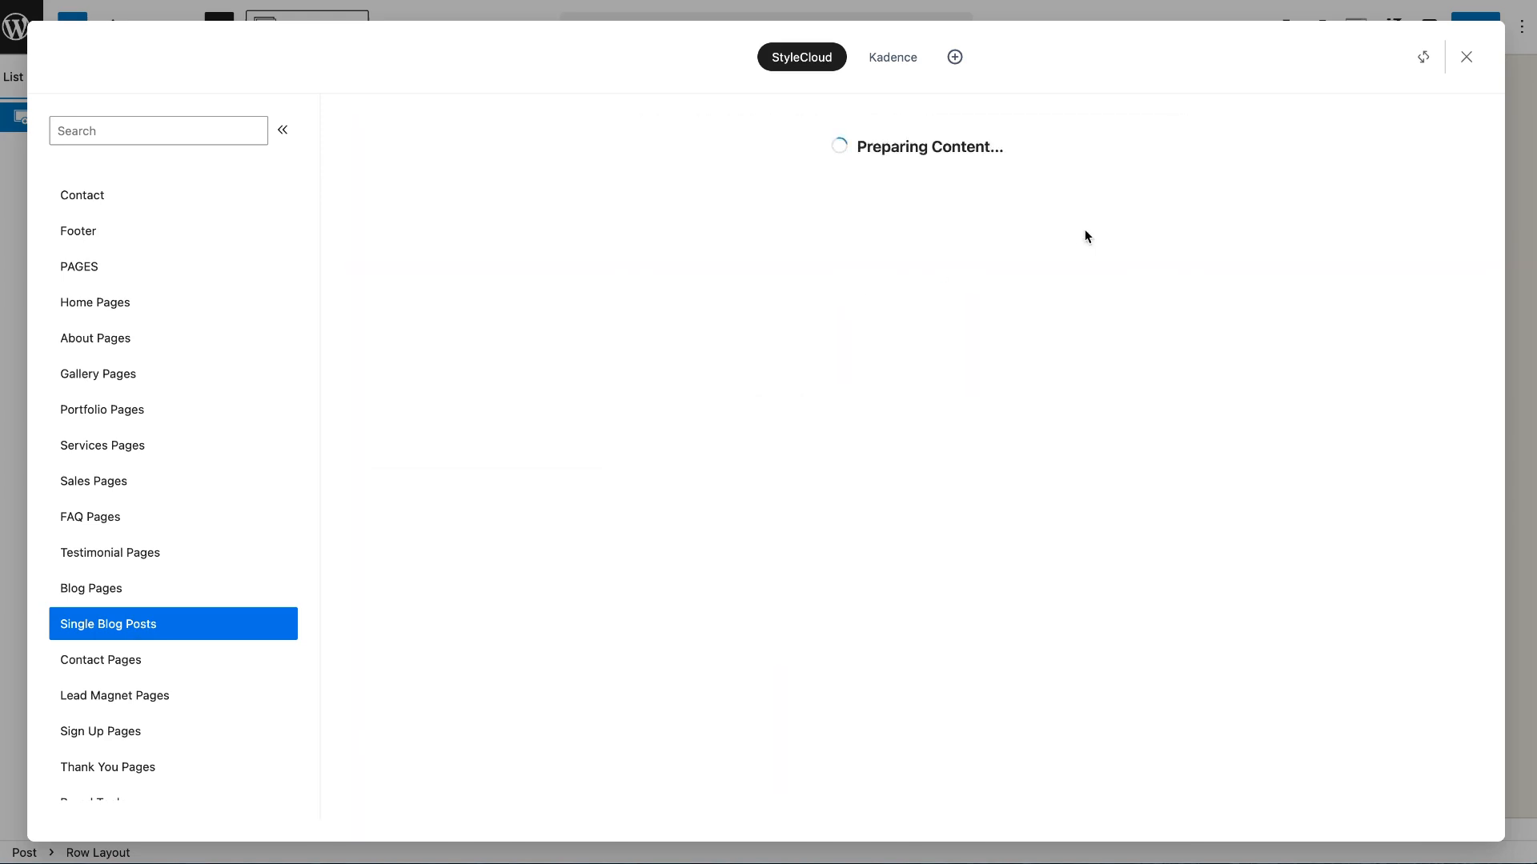
Look over the start of the inserted layout and select the two-photo gallery in the Intro Section.
scroll(1087, 234, "up", 15)
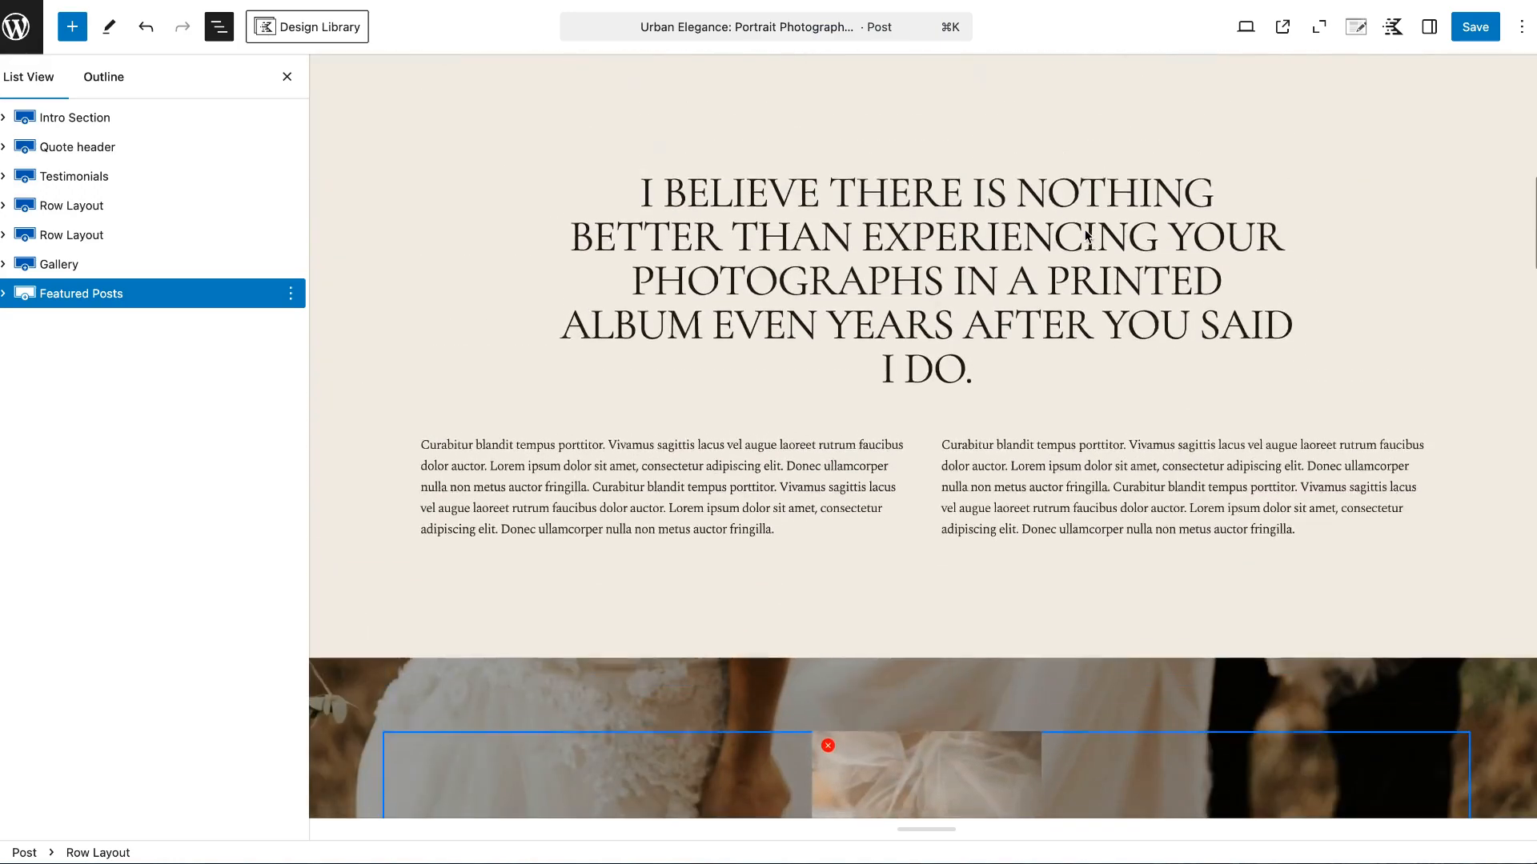
scroll(1085, 230, "up", 3)
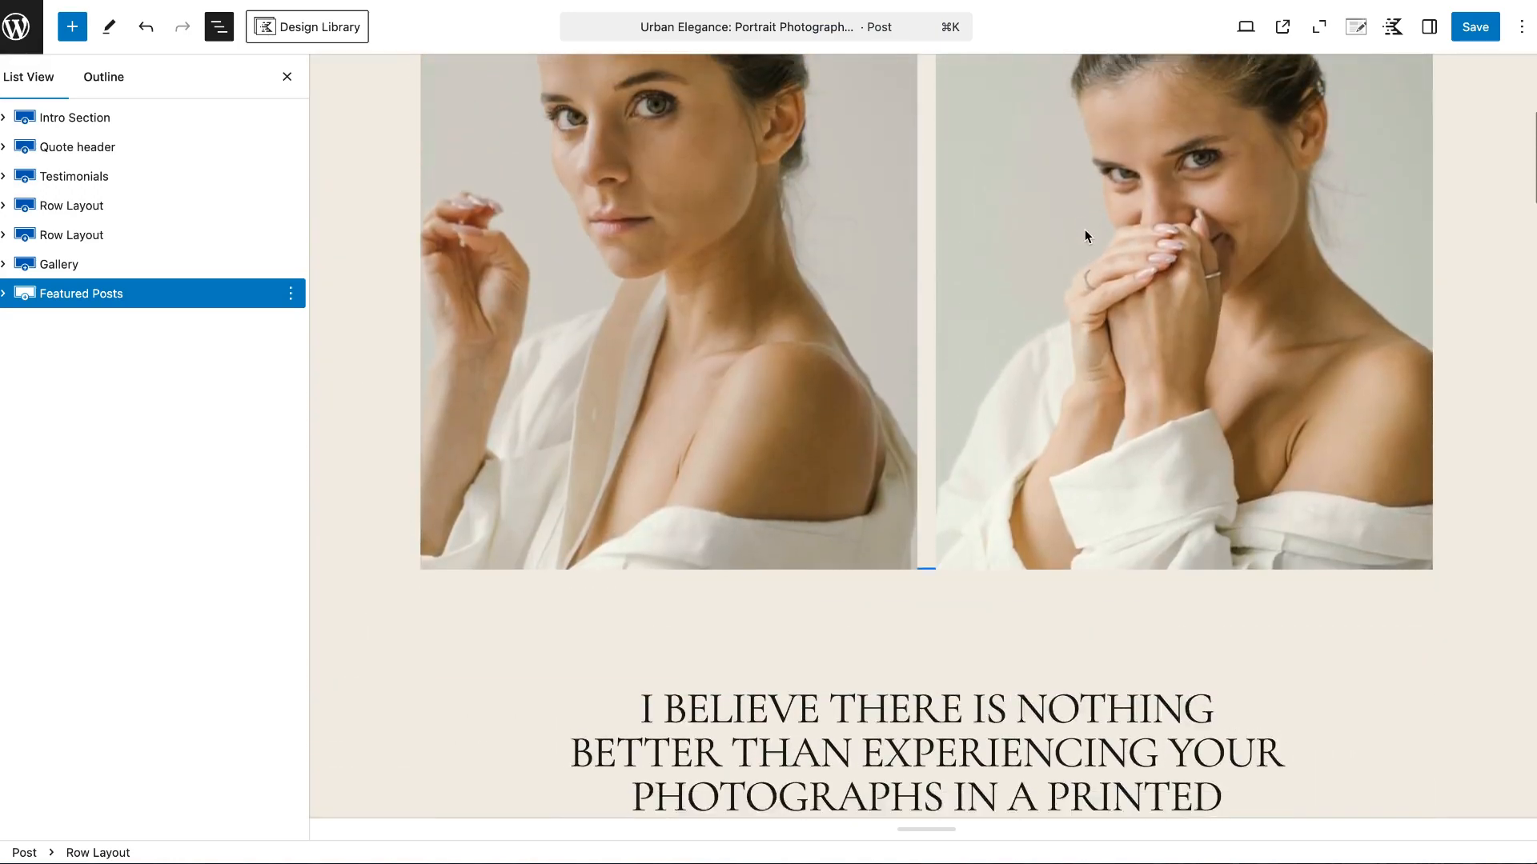
scroll(1085, 230, "down", 5)
scroll(1084, 229, "up", 10)
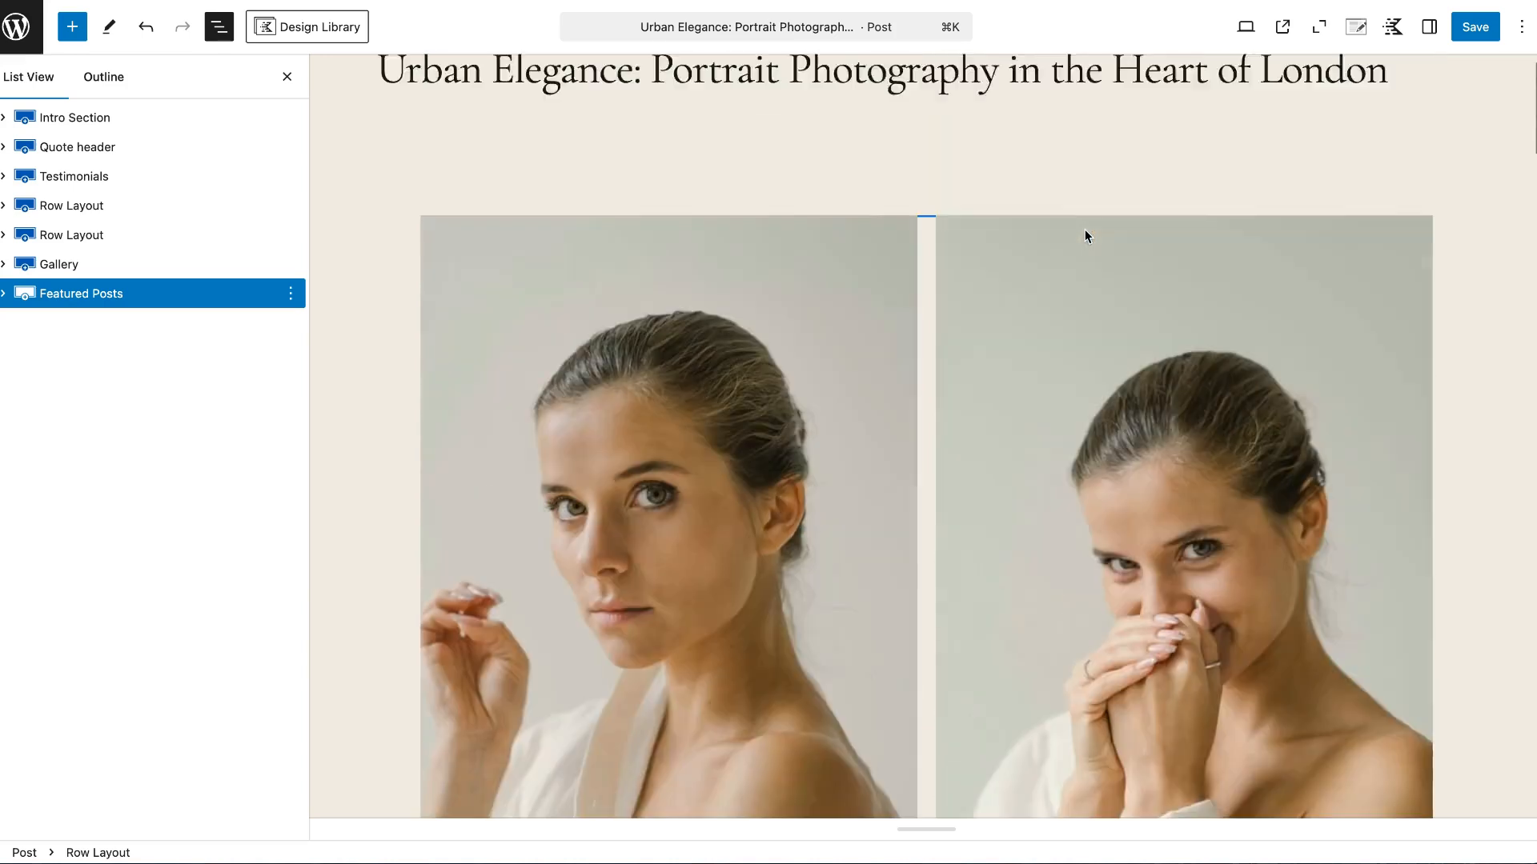
scroll(1085, 231, "down", 2)
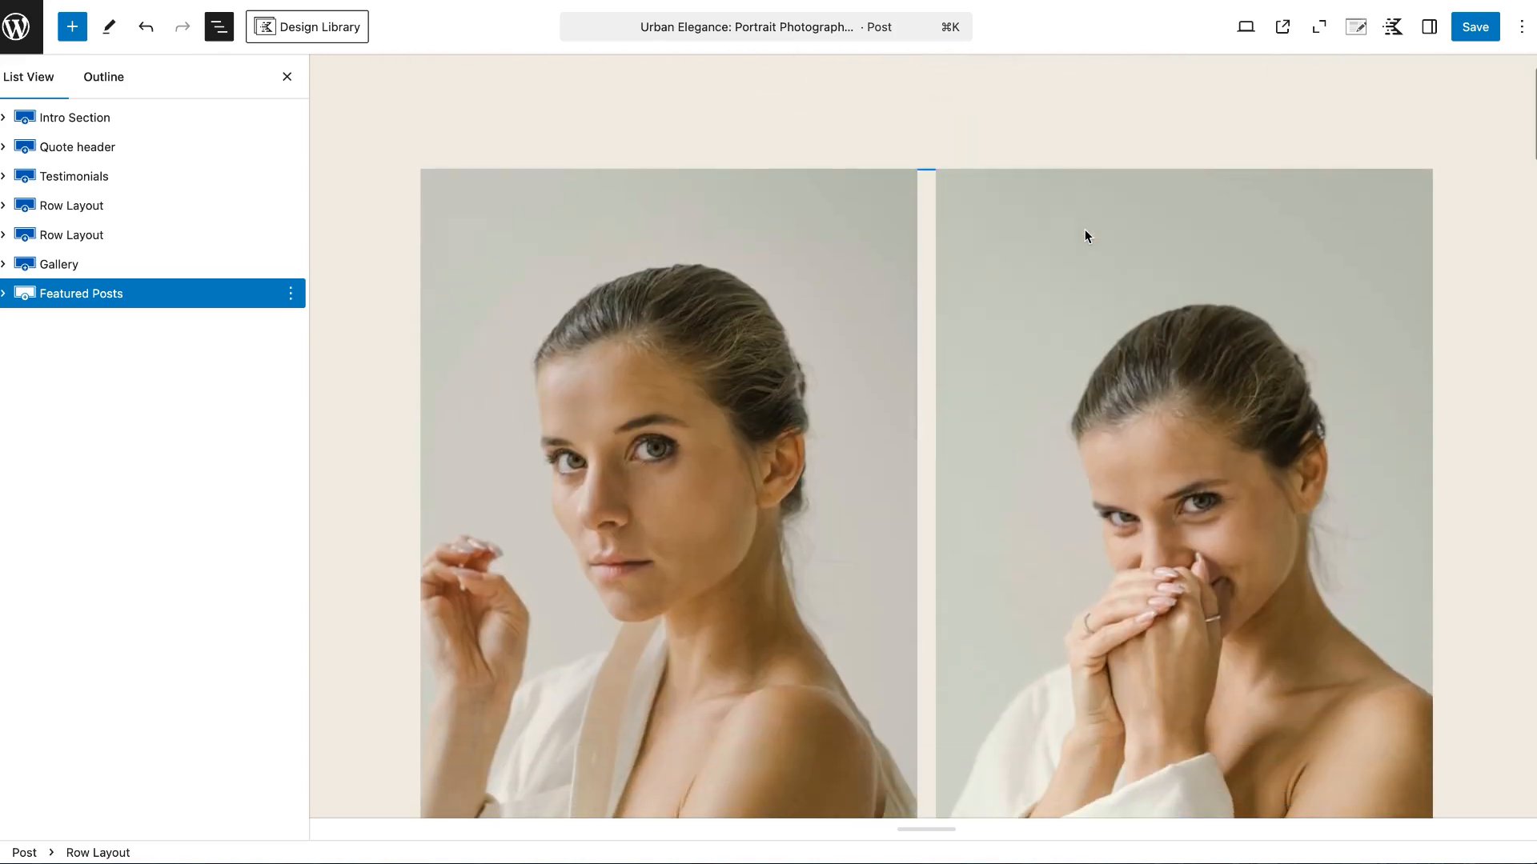
scroll(1085, 234, "down", 2)
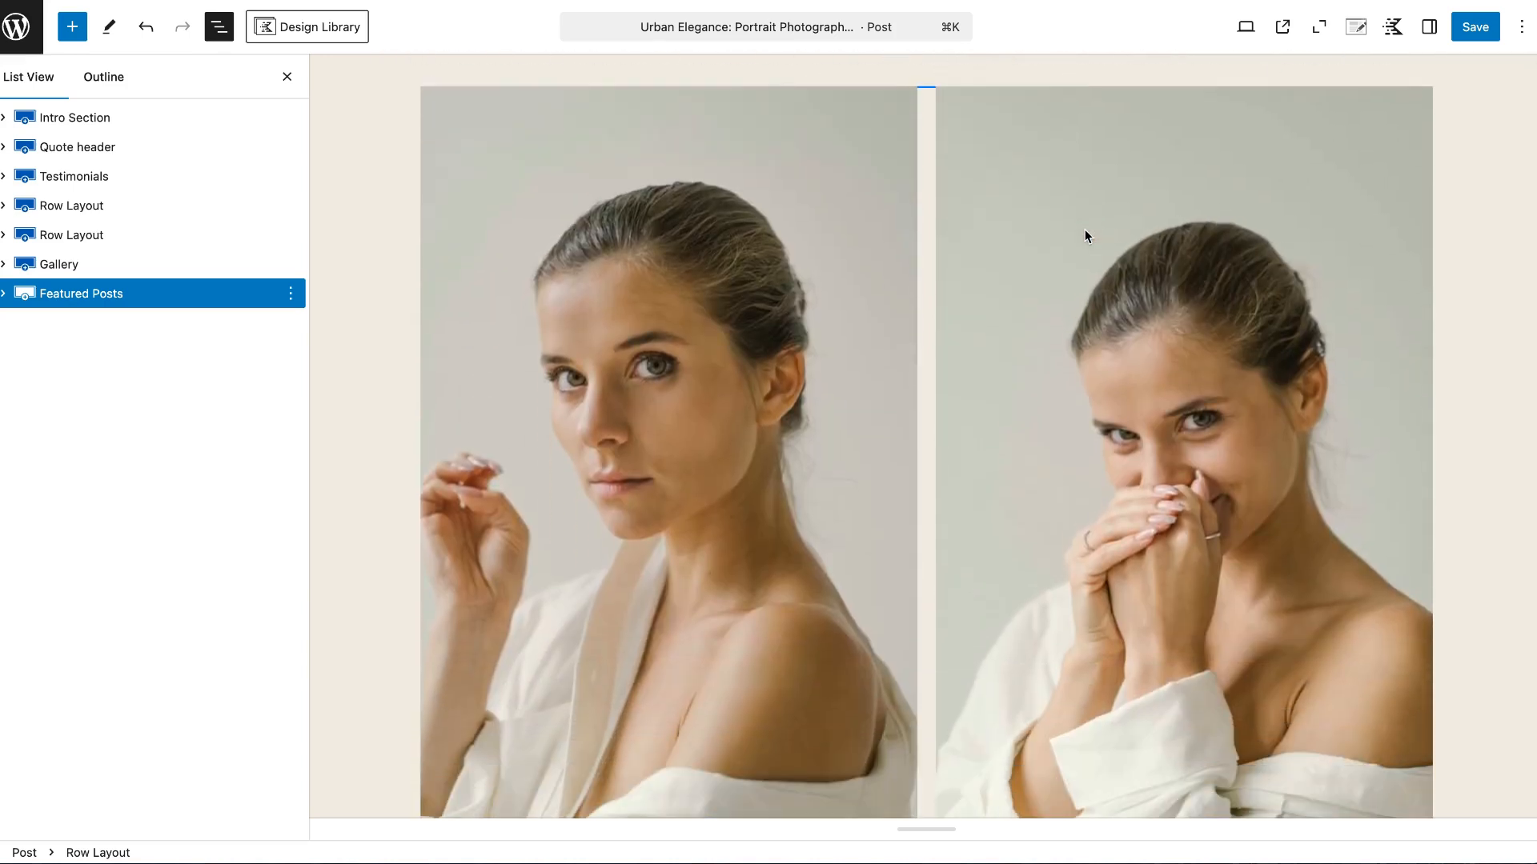
left_click(928, 186)
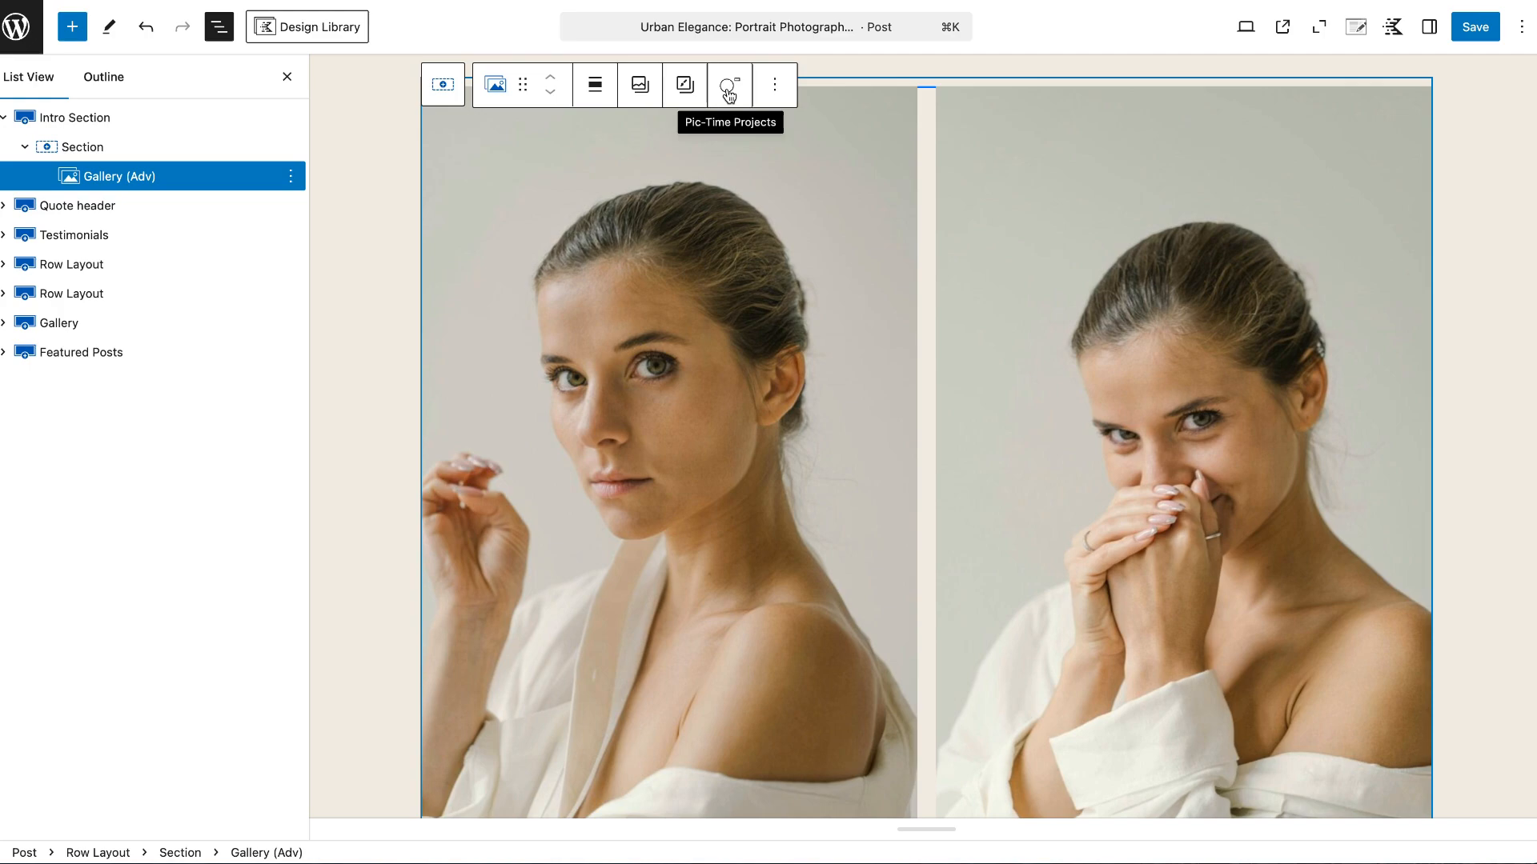
Open the Portrait Shoot project from the Pic-Time galleries for the intro gallery.
scroll(1047, 233, "down", 15)
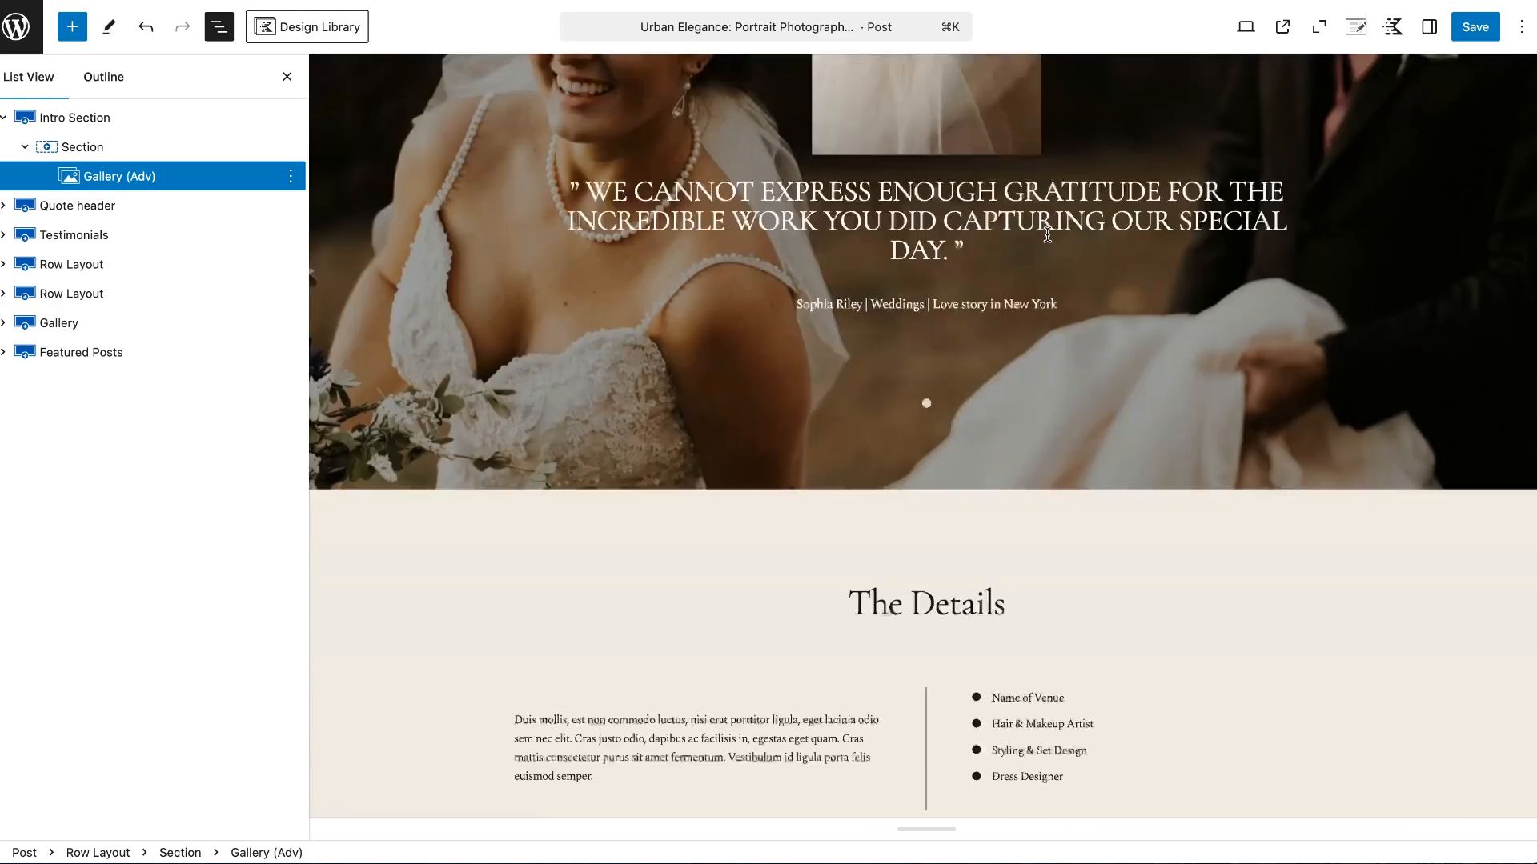
scroll(1063, 333, "up", 15)
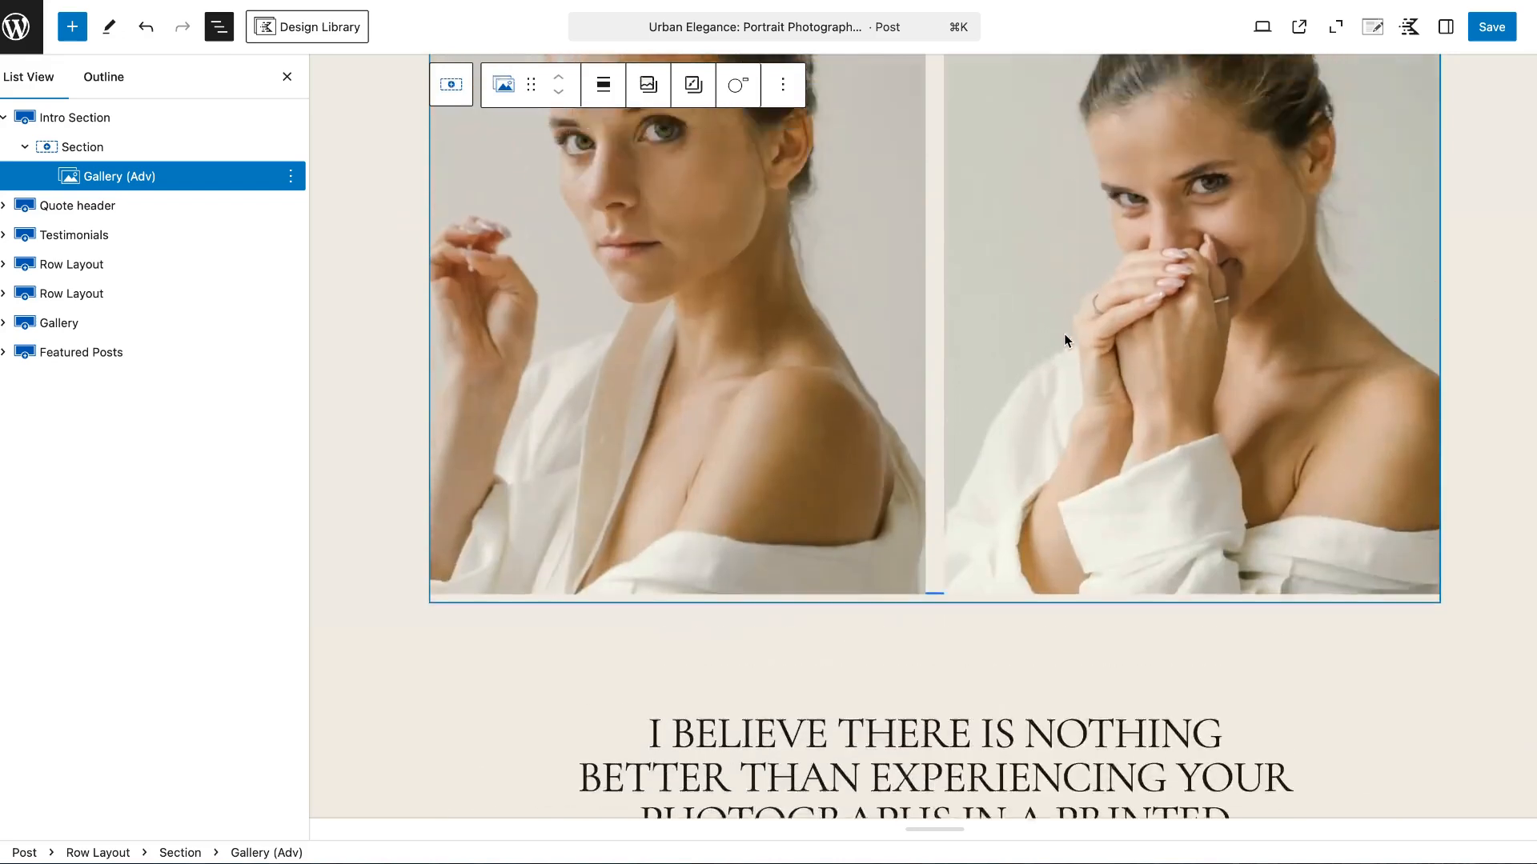
scroll(1064, 340, "down", 2)
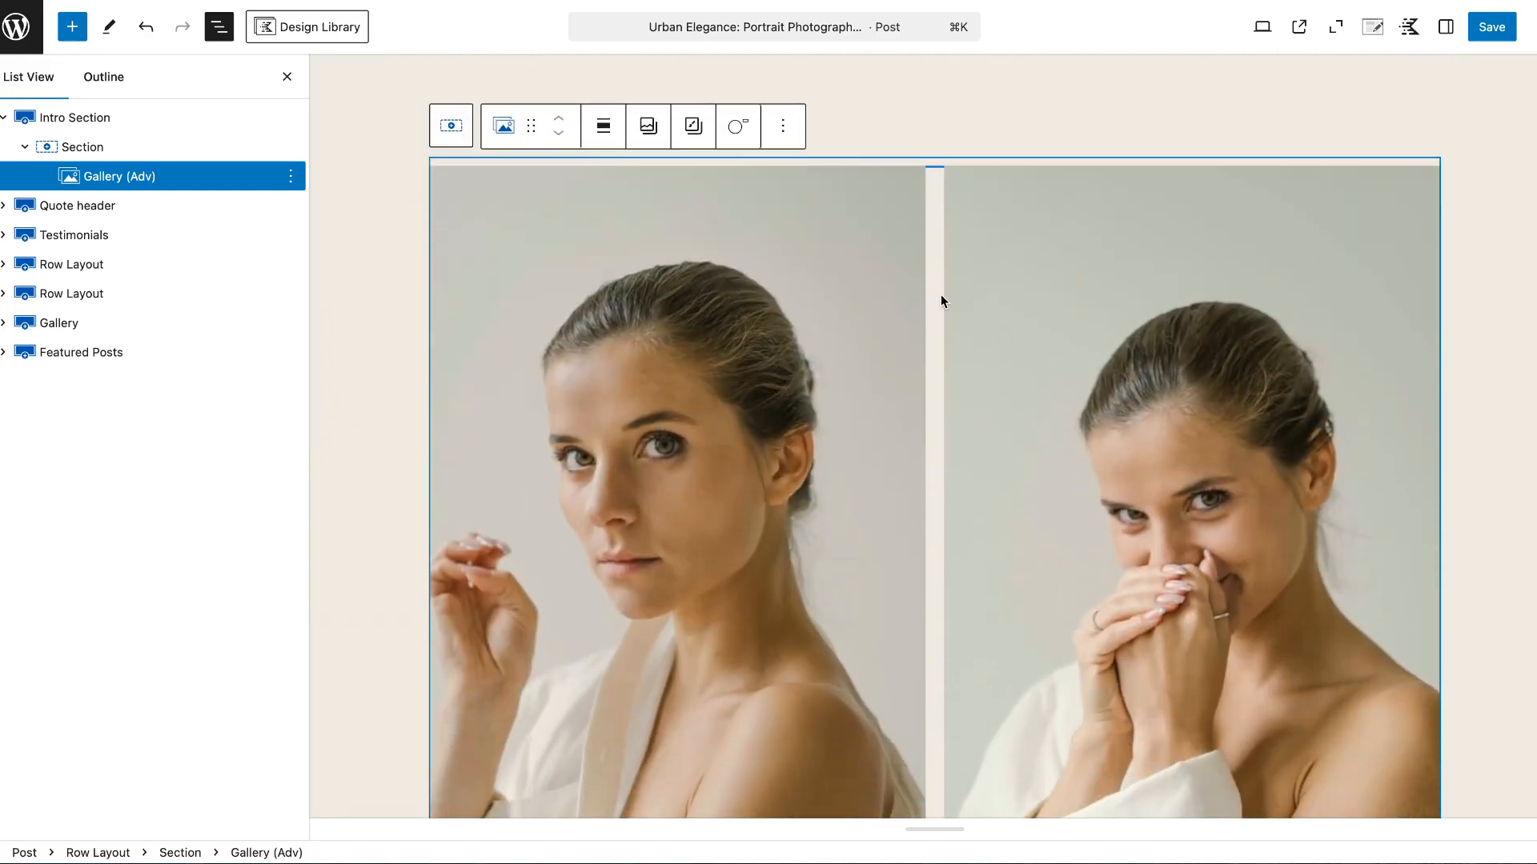
left_click(737, 128)
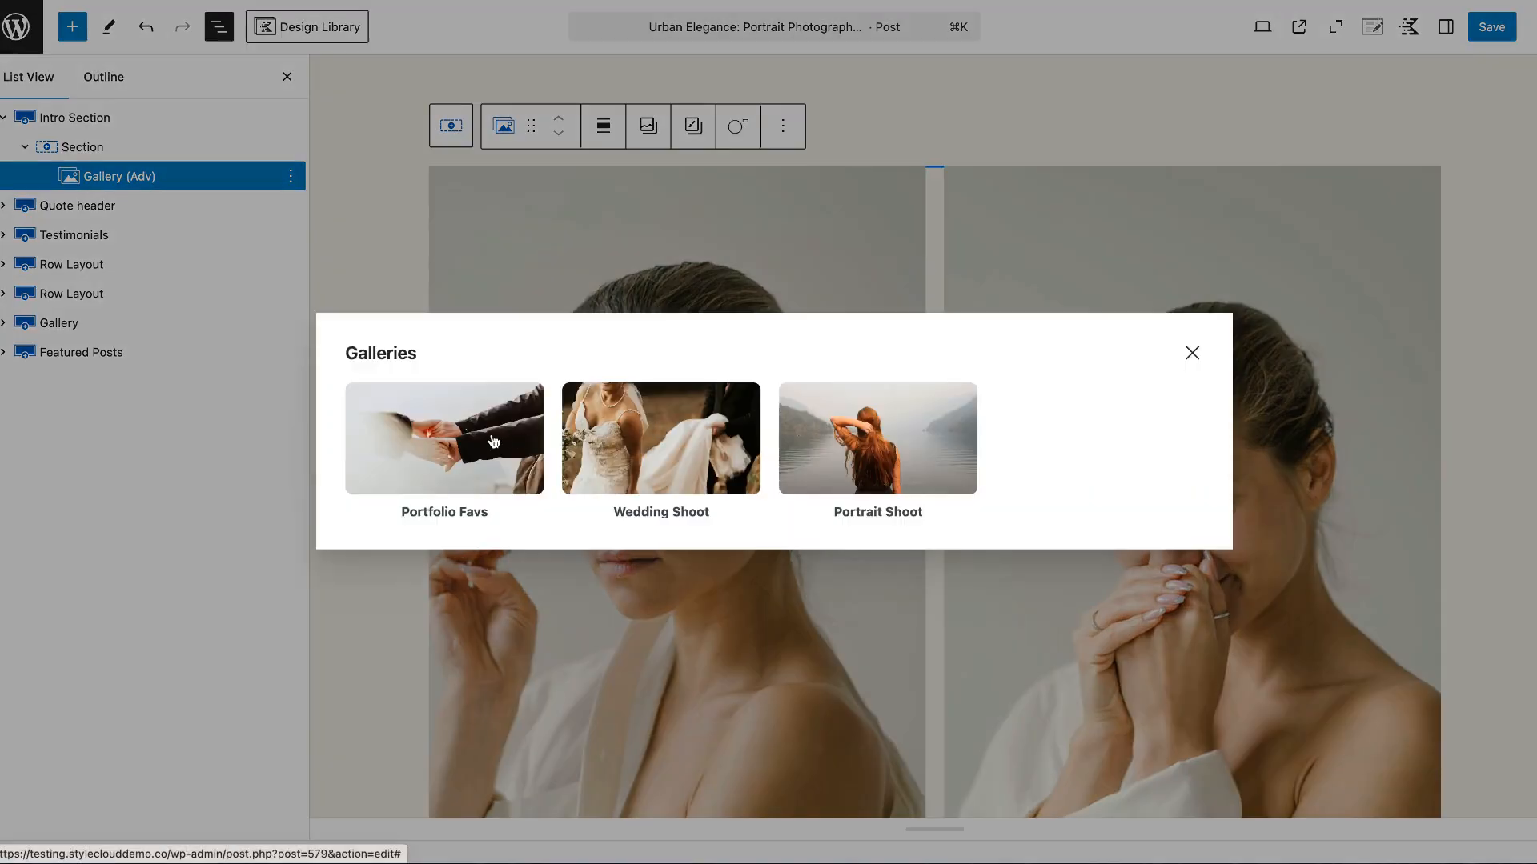
left_click(893, 464)
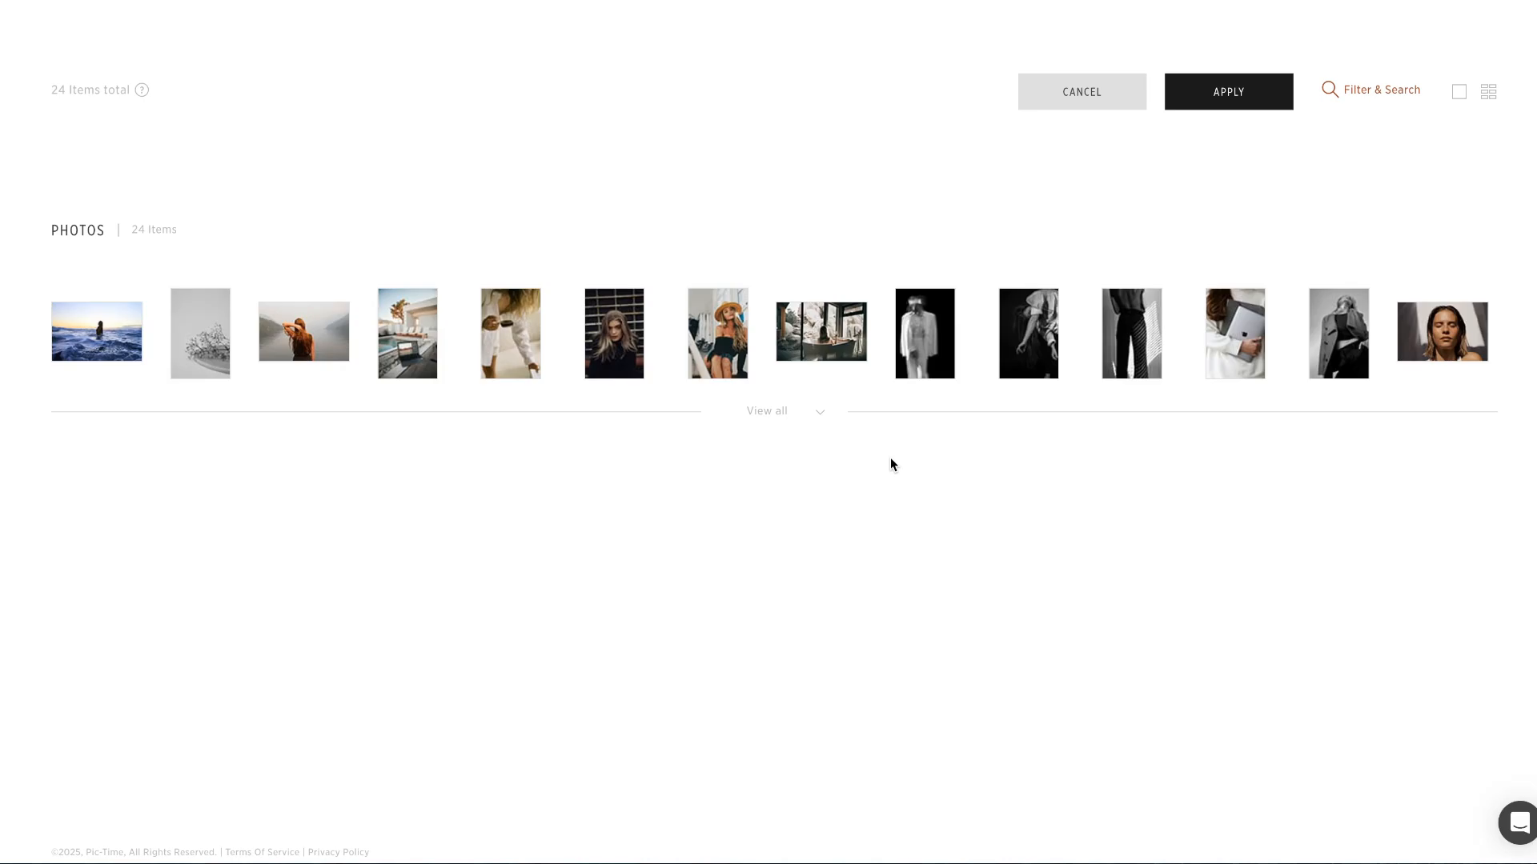
Choose the laptop photo and the black-and-white blazer photo, apply the selection and import both from Pic-Time.
left_click(1221, 355)
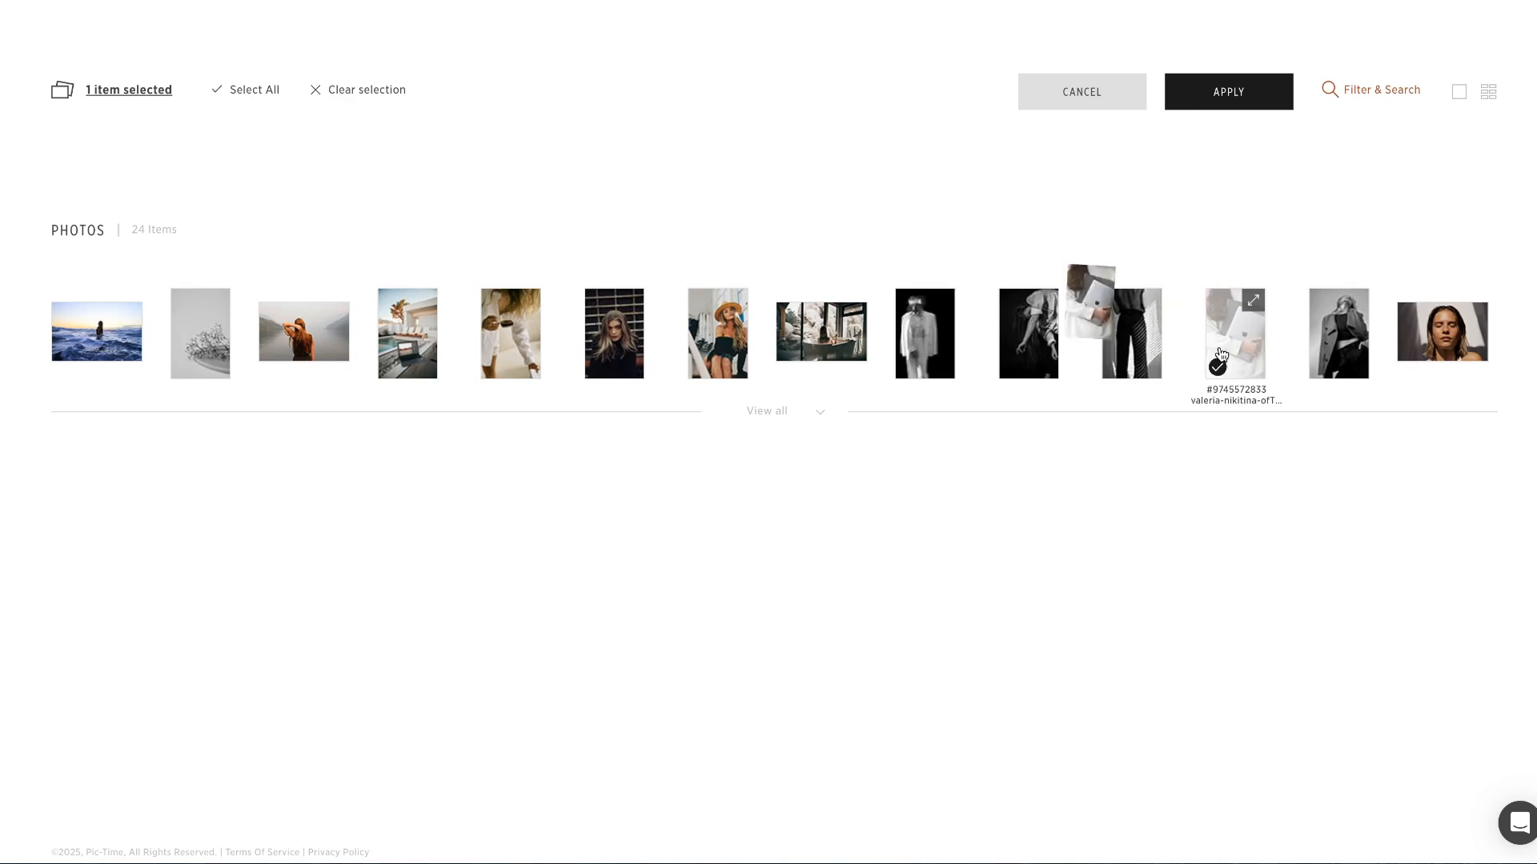
left_click(1333, 344)
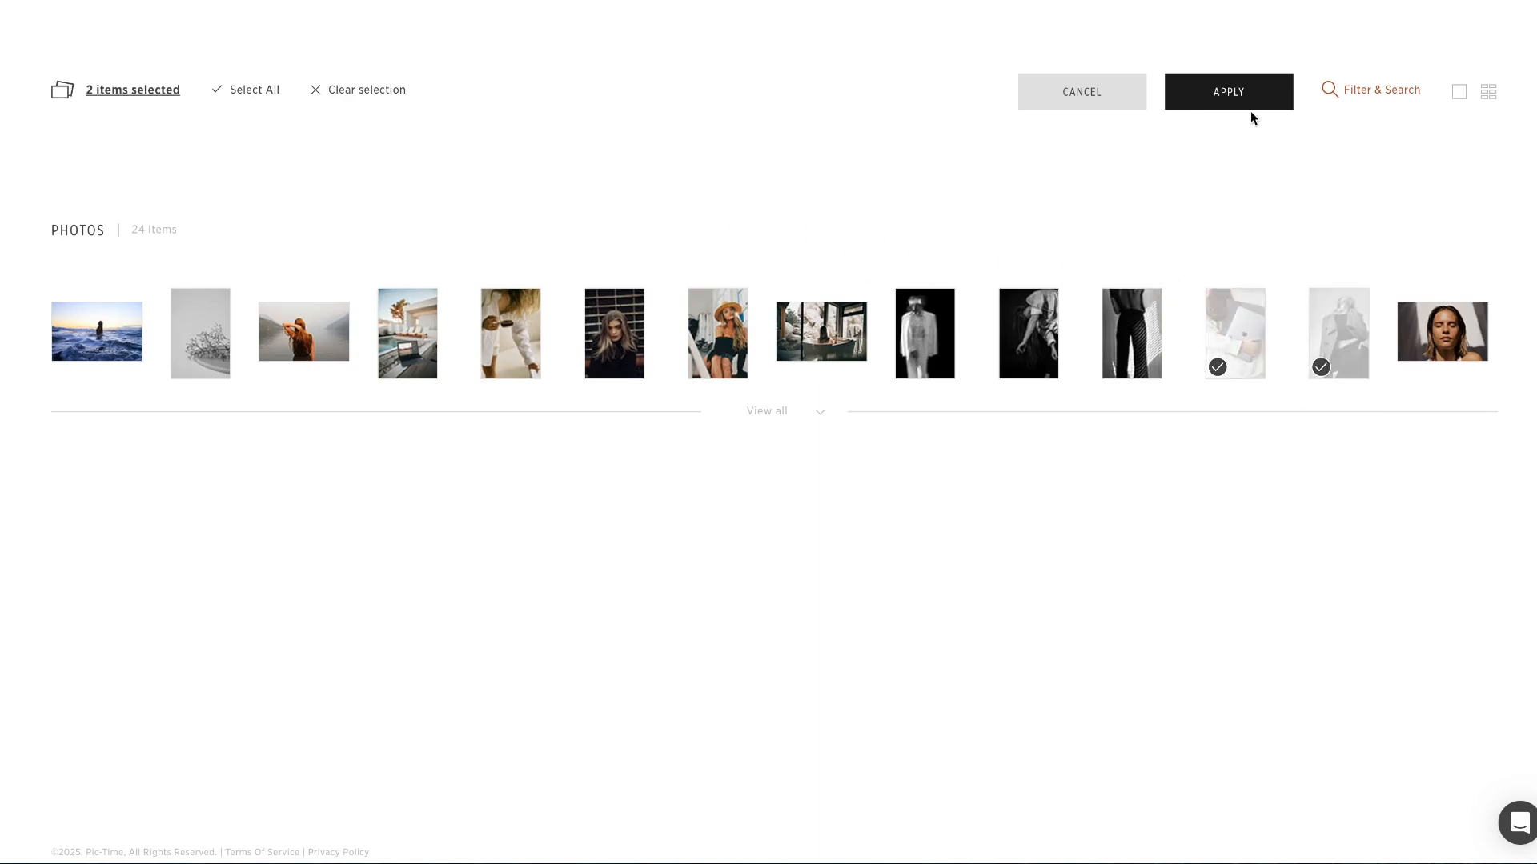
left_click(1238, 93)
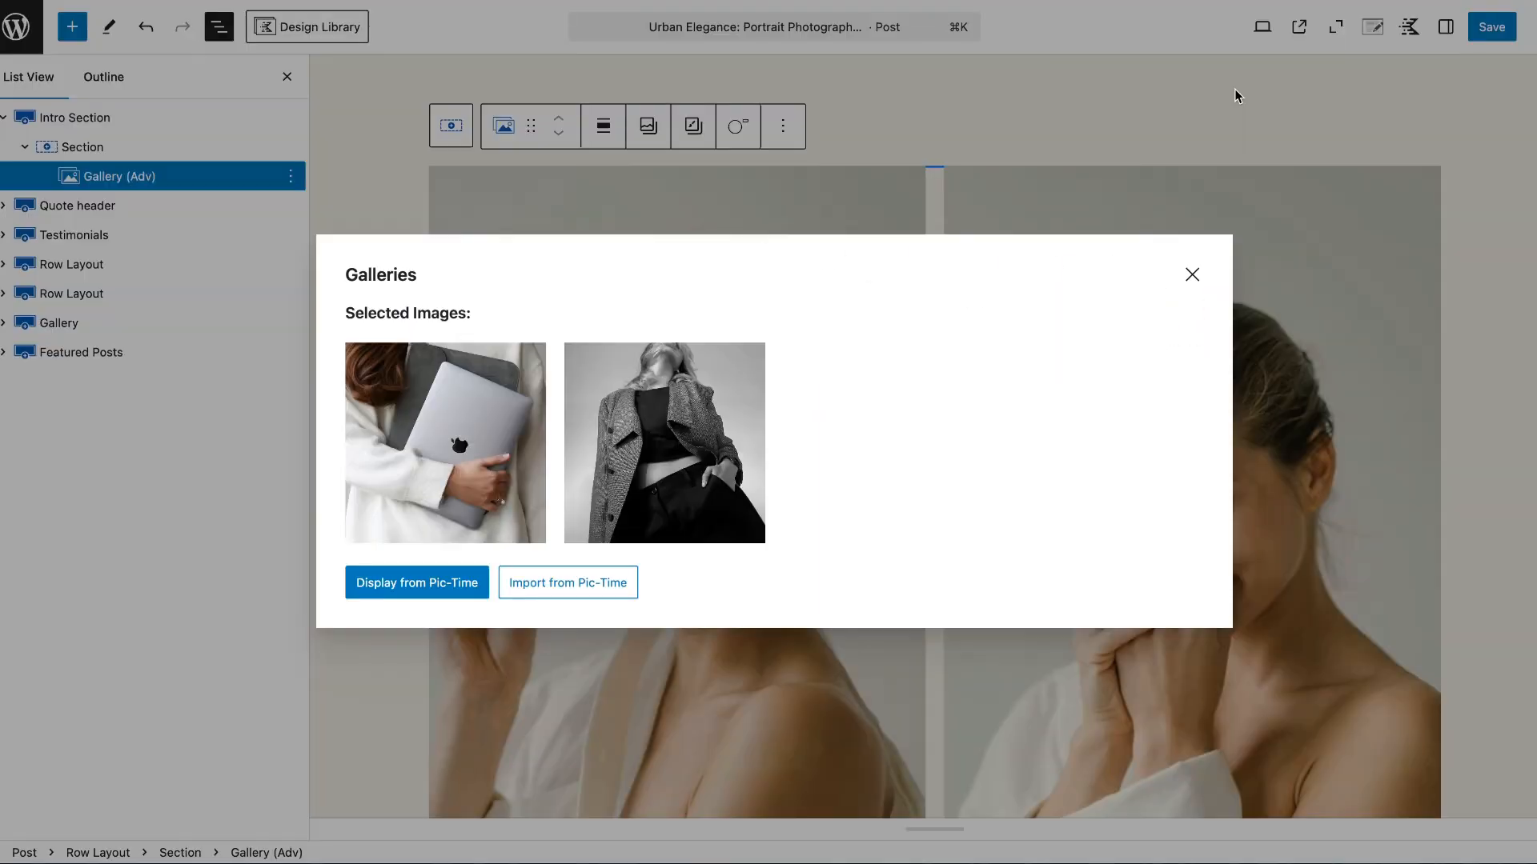
left_click(543, 584)
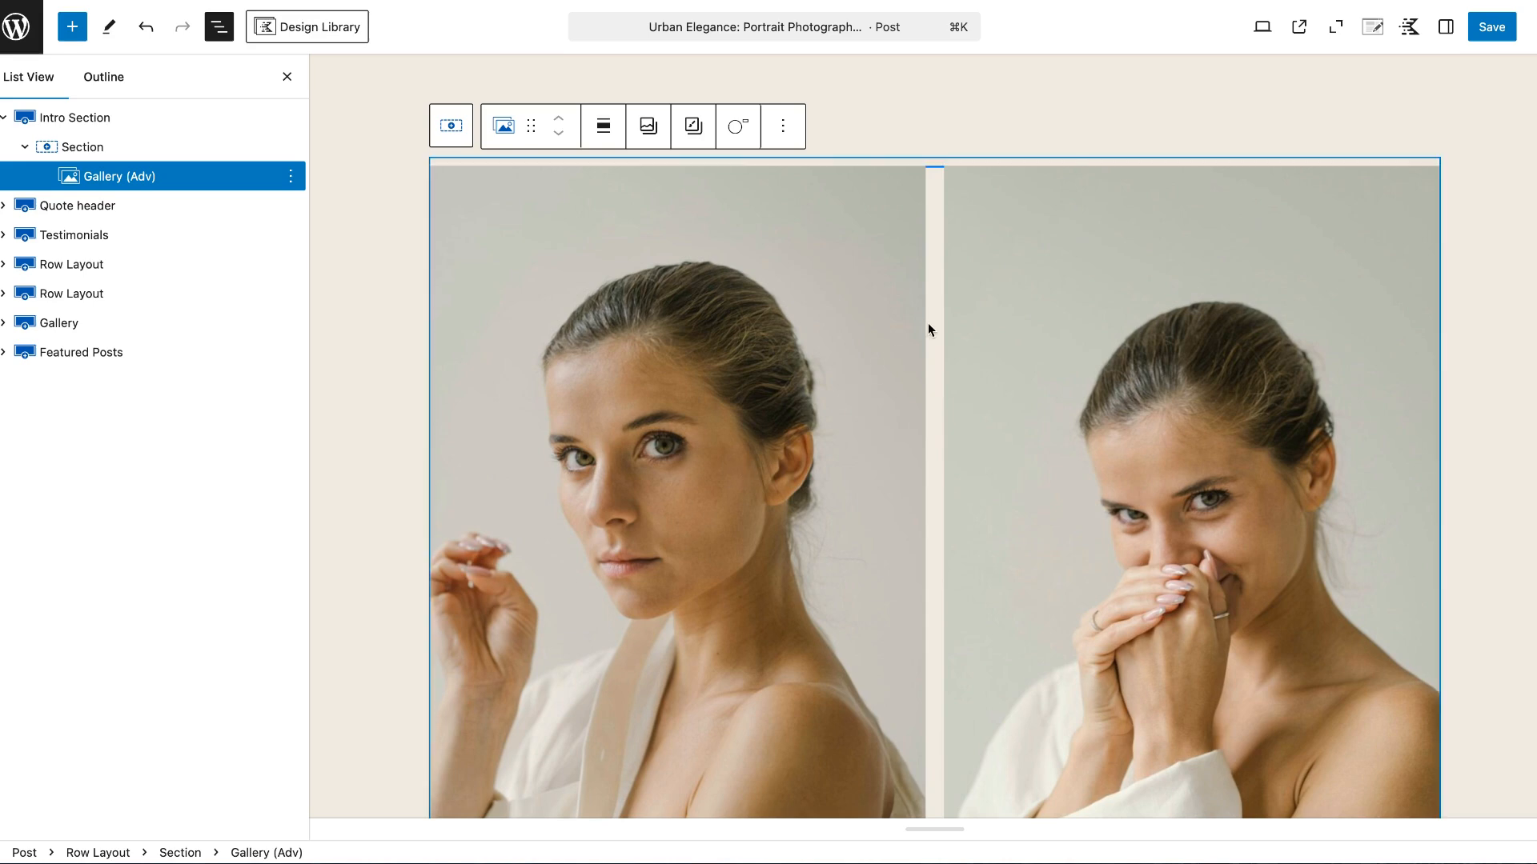
Update the intro gallery so it uses the two imported photos.
scroll(929, 328, "down", 8)
scroll(928, 328, "up", 9)
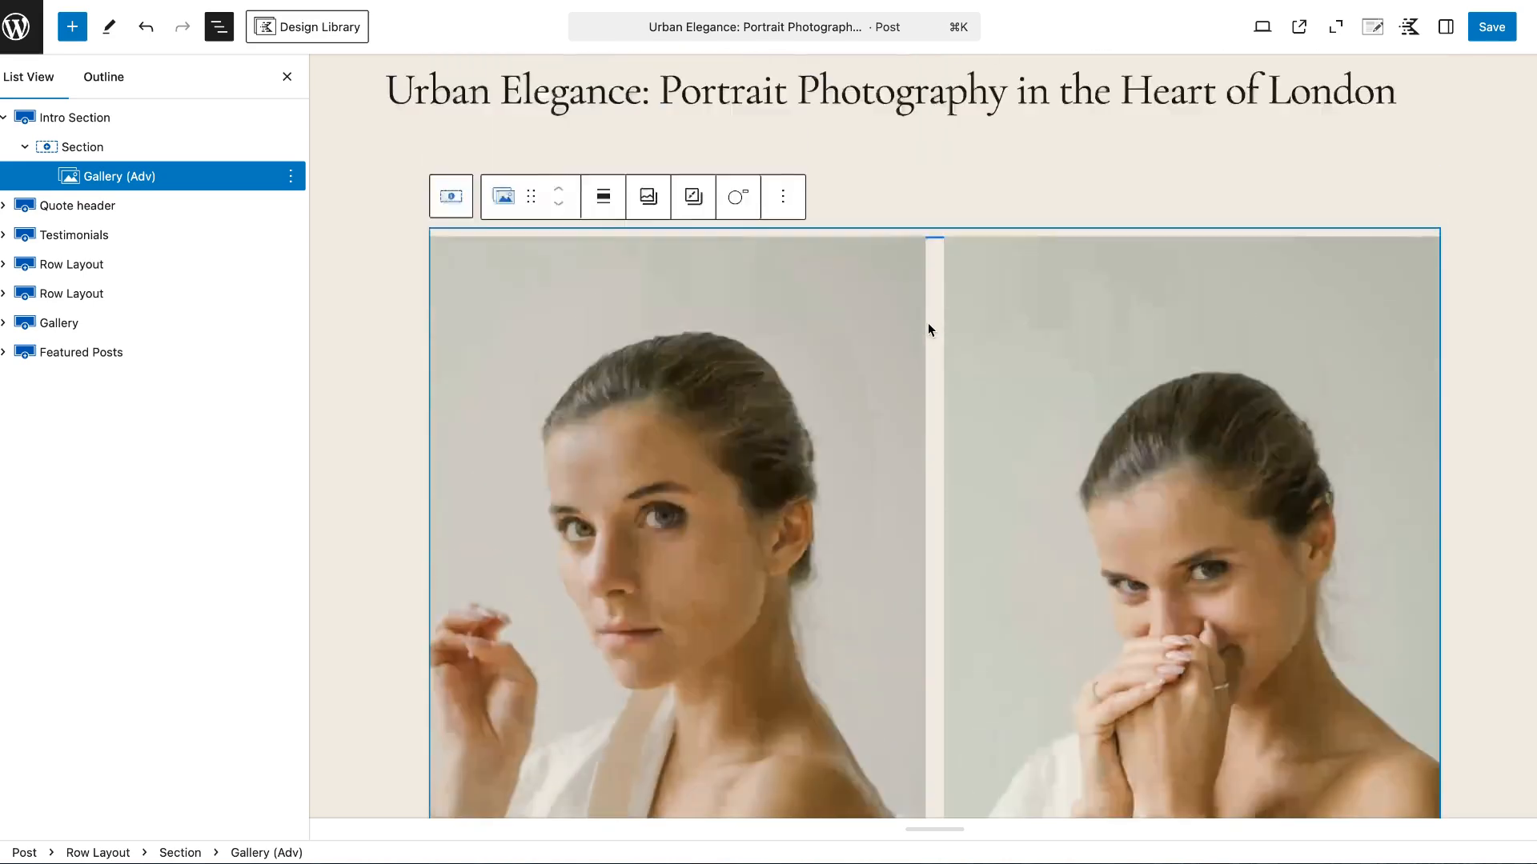
left_click(648, 207)
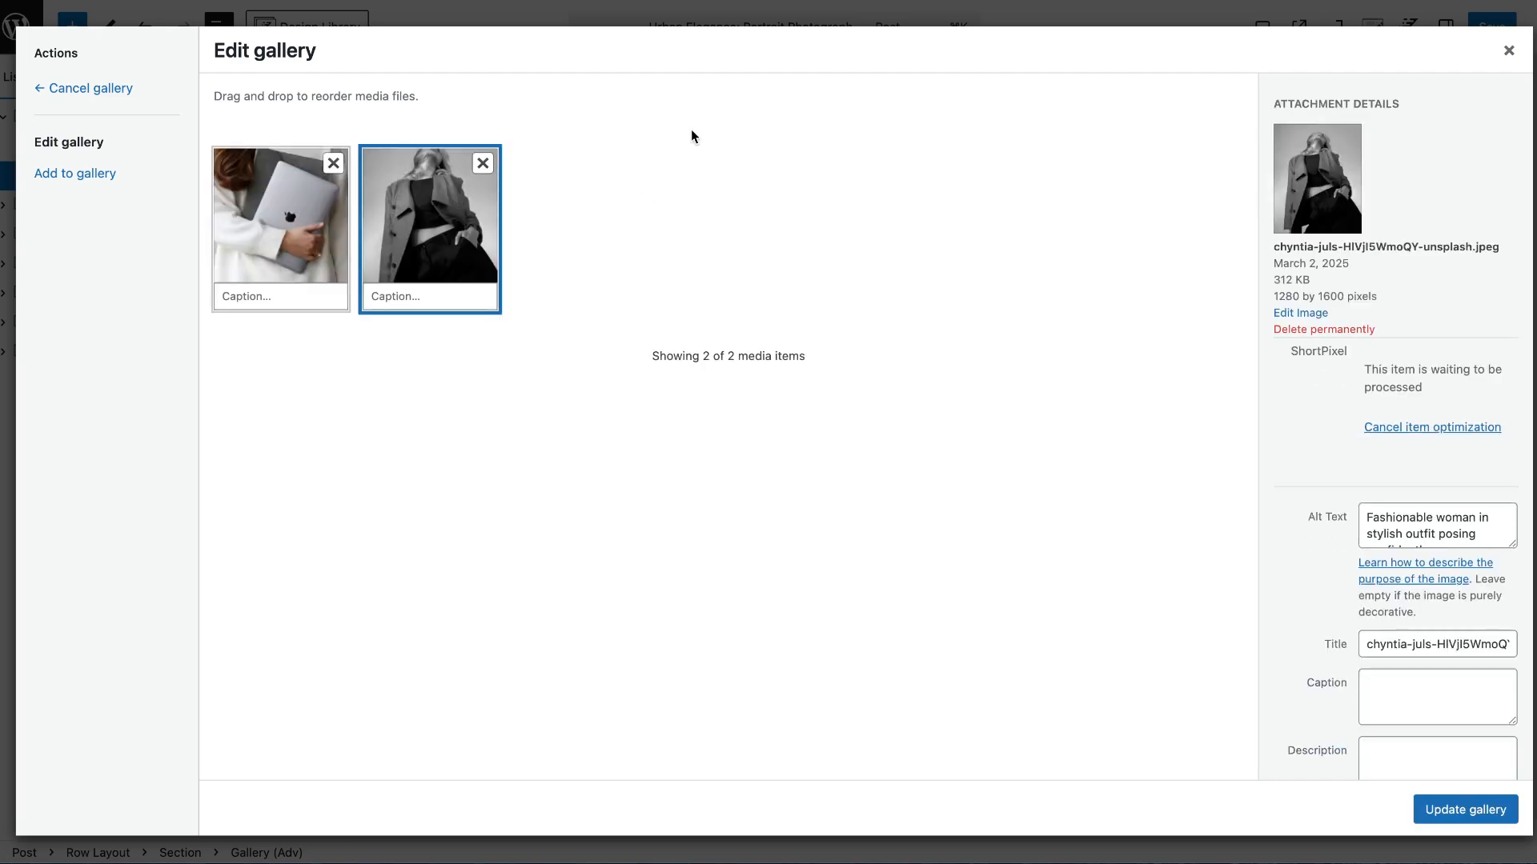
left_click(1466, 809)
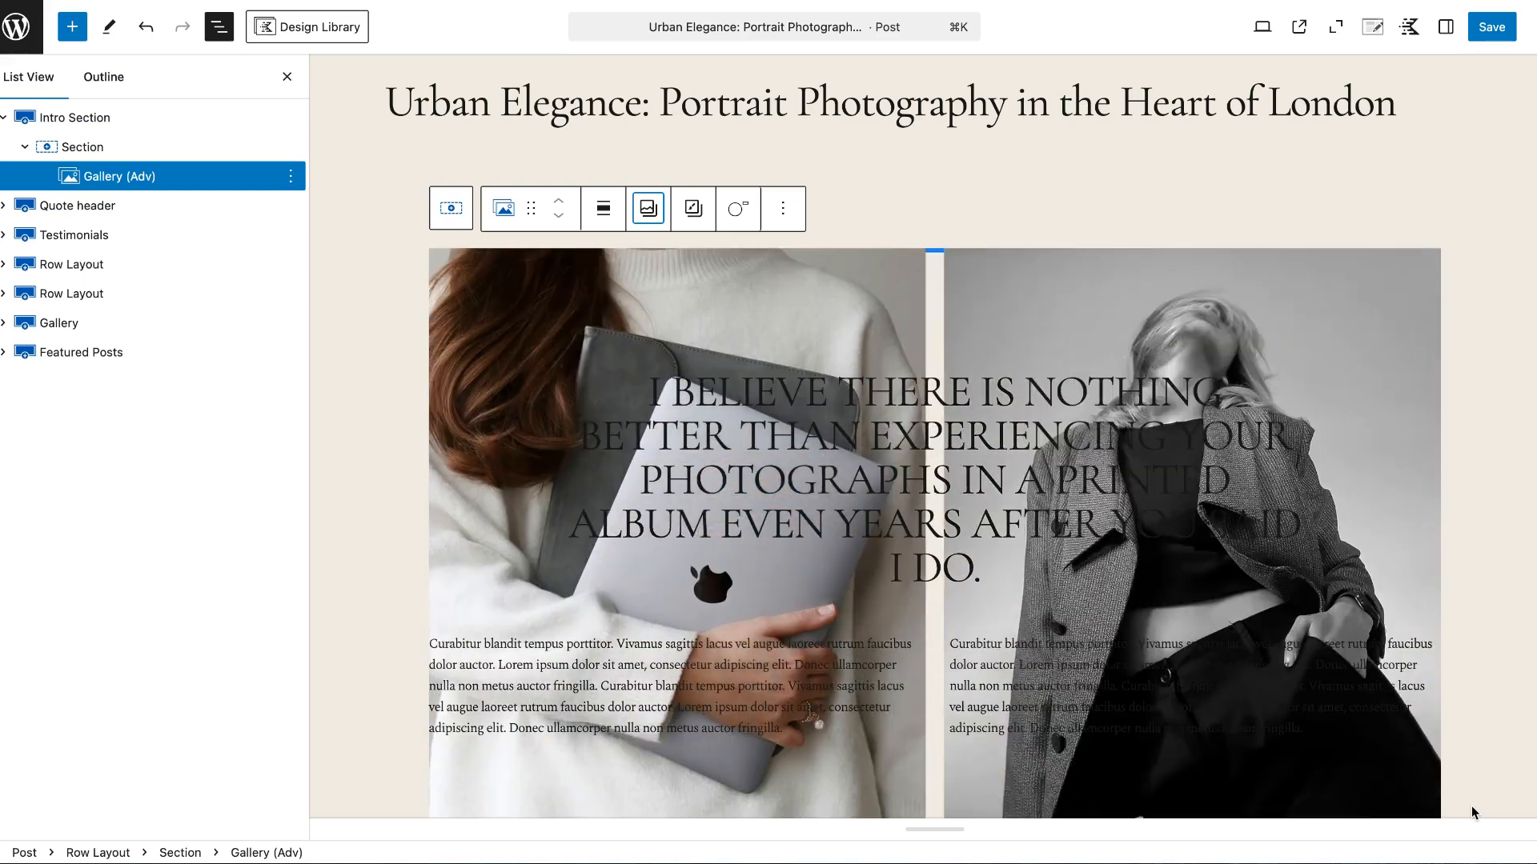
Select the updated intro gallery block and show its block settings.
scroll(1192, 521, "down", 3)
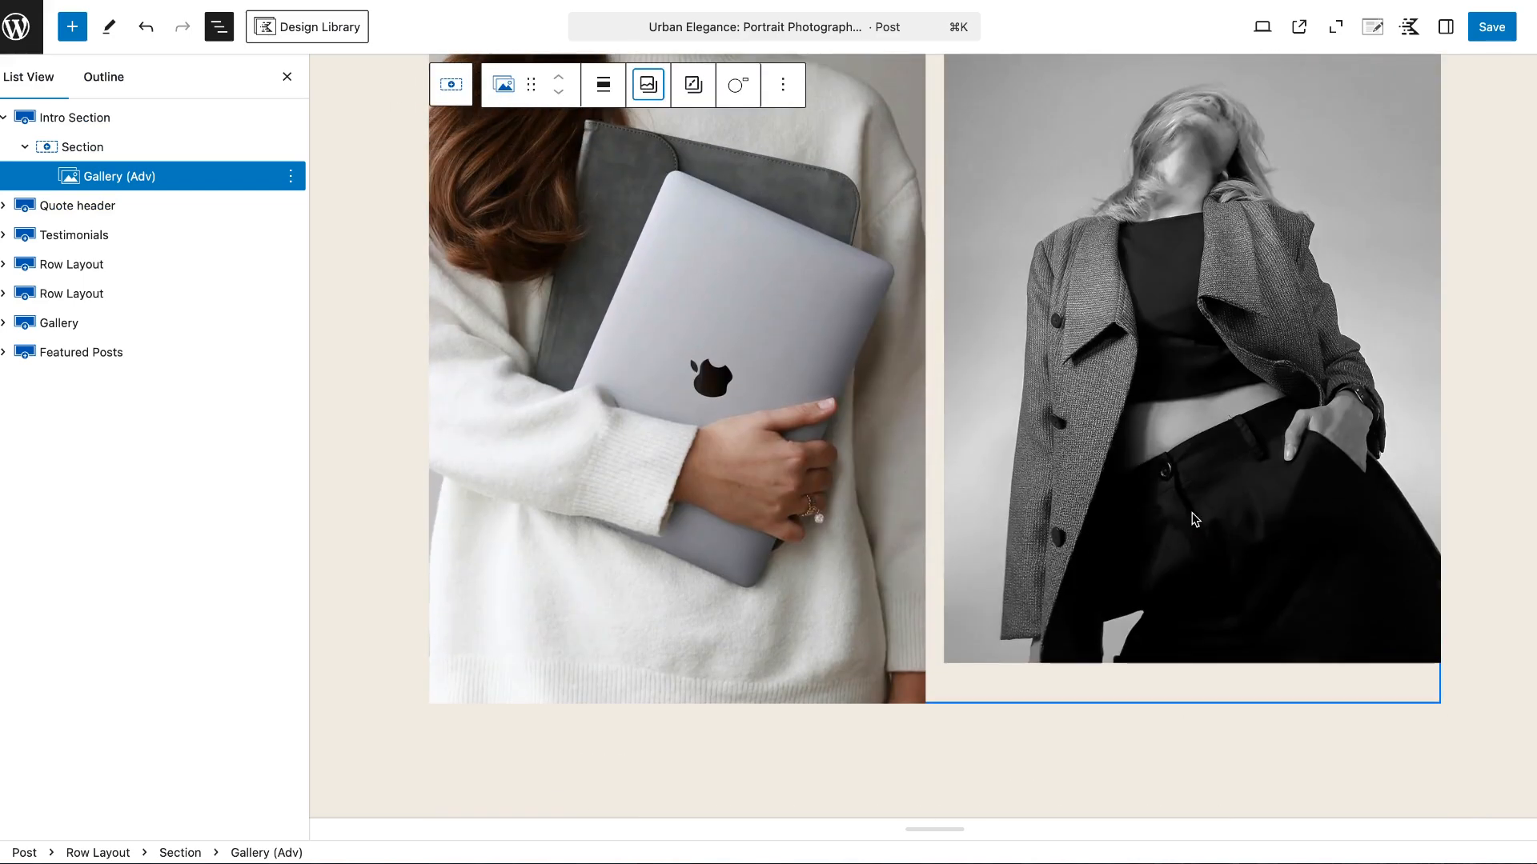
scroll(1192, 521, "up", 1)
left_click(921, 229)
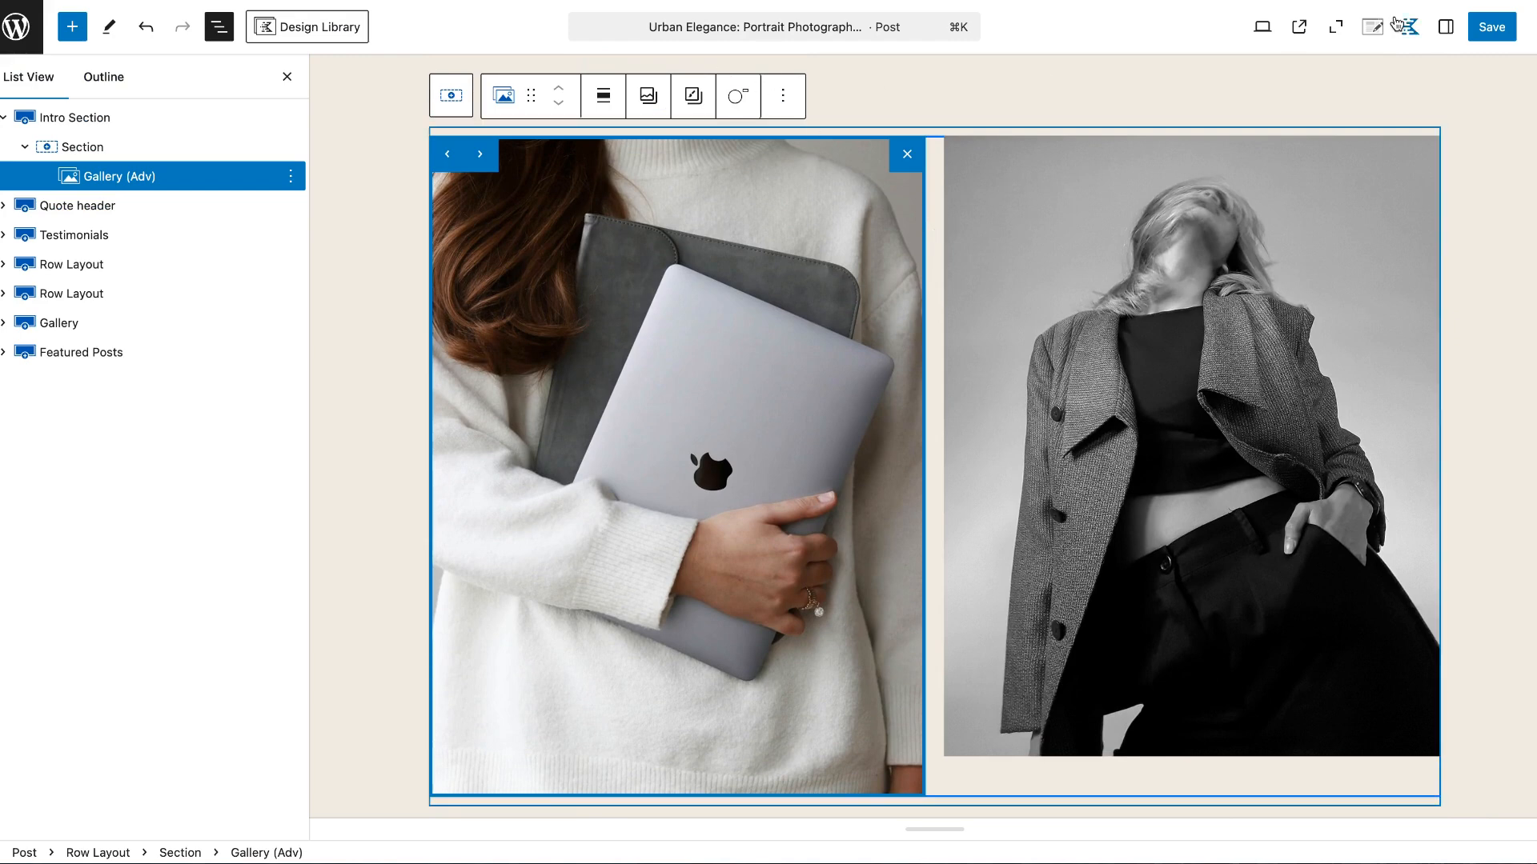
left_click(1444, 27)
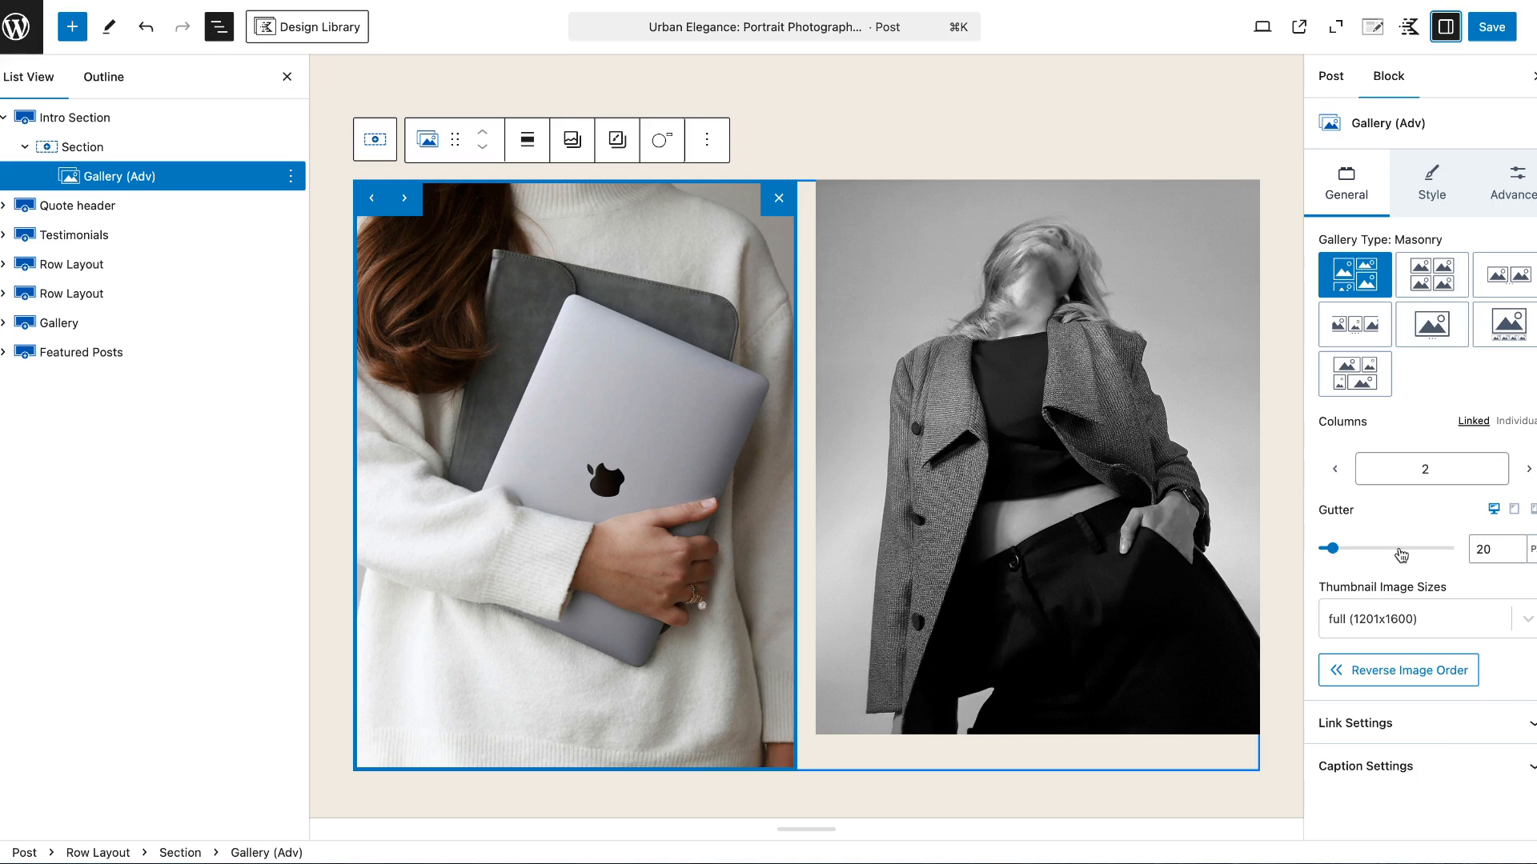
Set the intro gallery to the Grid type with a Portrait 2:3 image ratio.
left_click(1430, 273)
left_click(1386, 453)
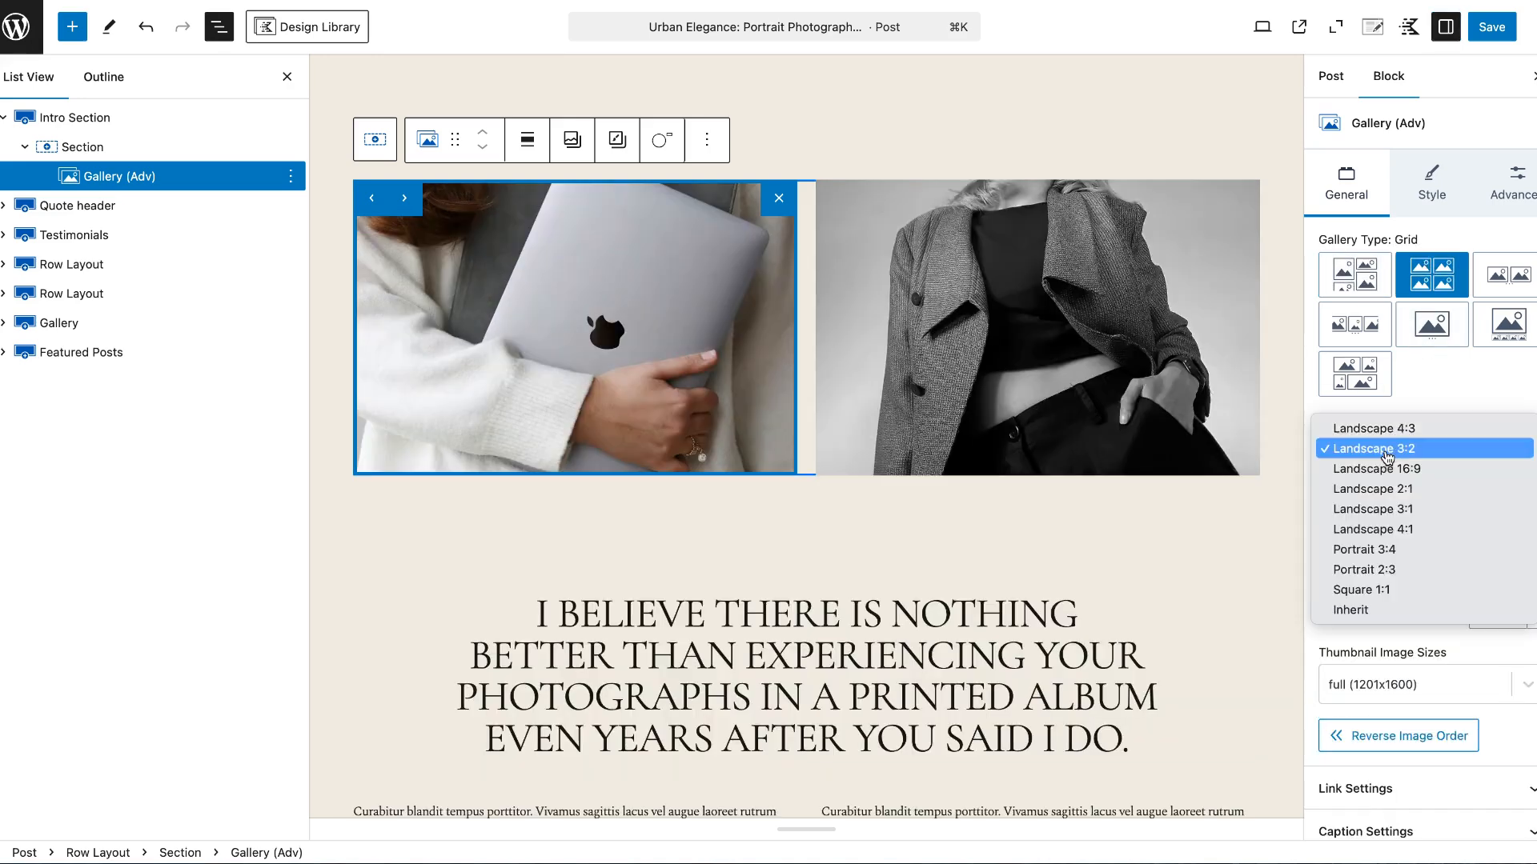
left_click(1378, 573)
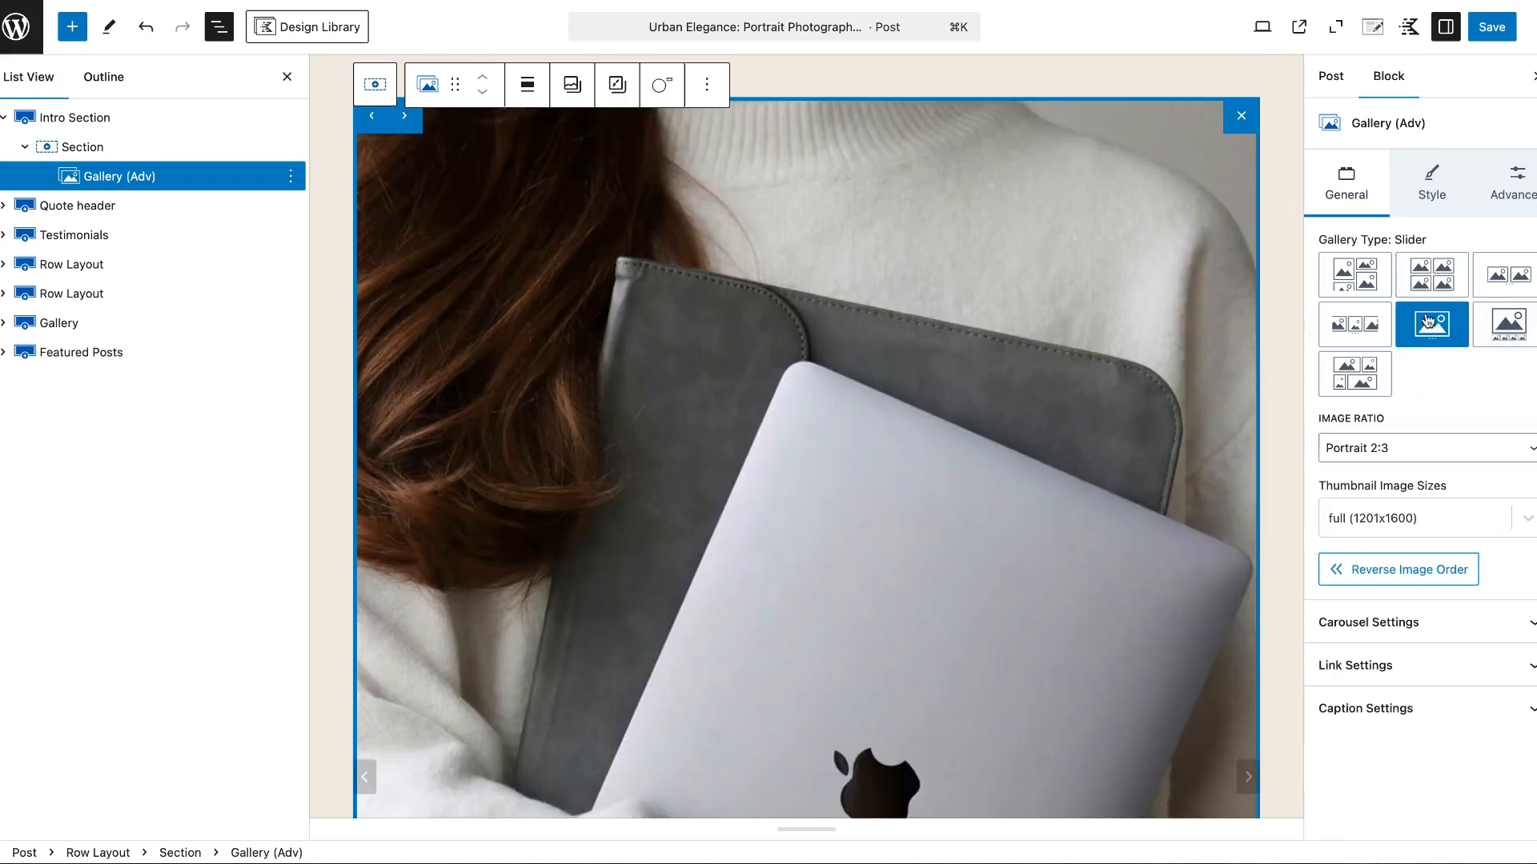
left_click(1422, 275)
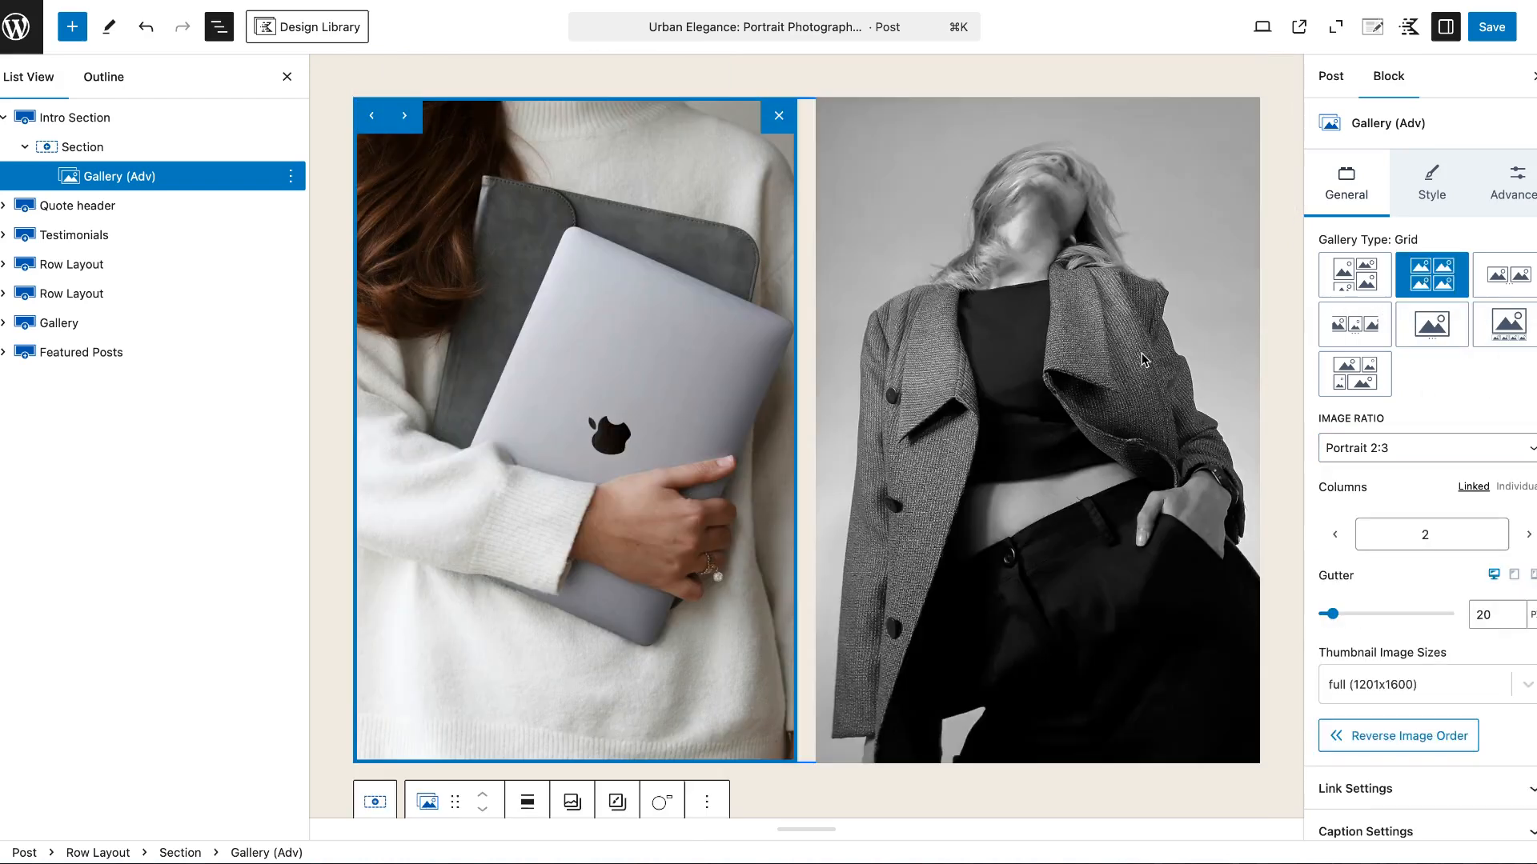
Set the masonry portrait gallery below The Details section to a single column.
left_click(833, 791)
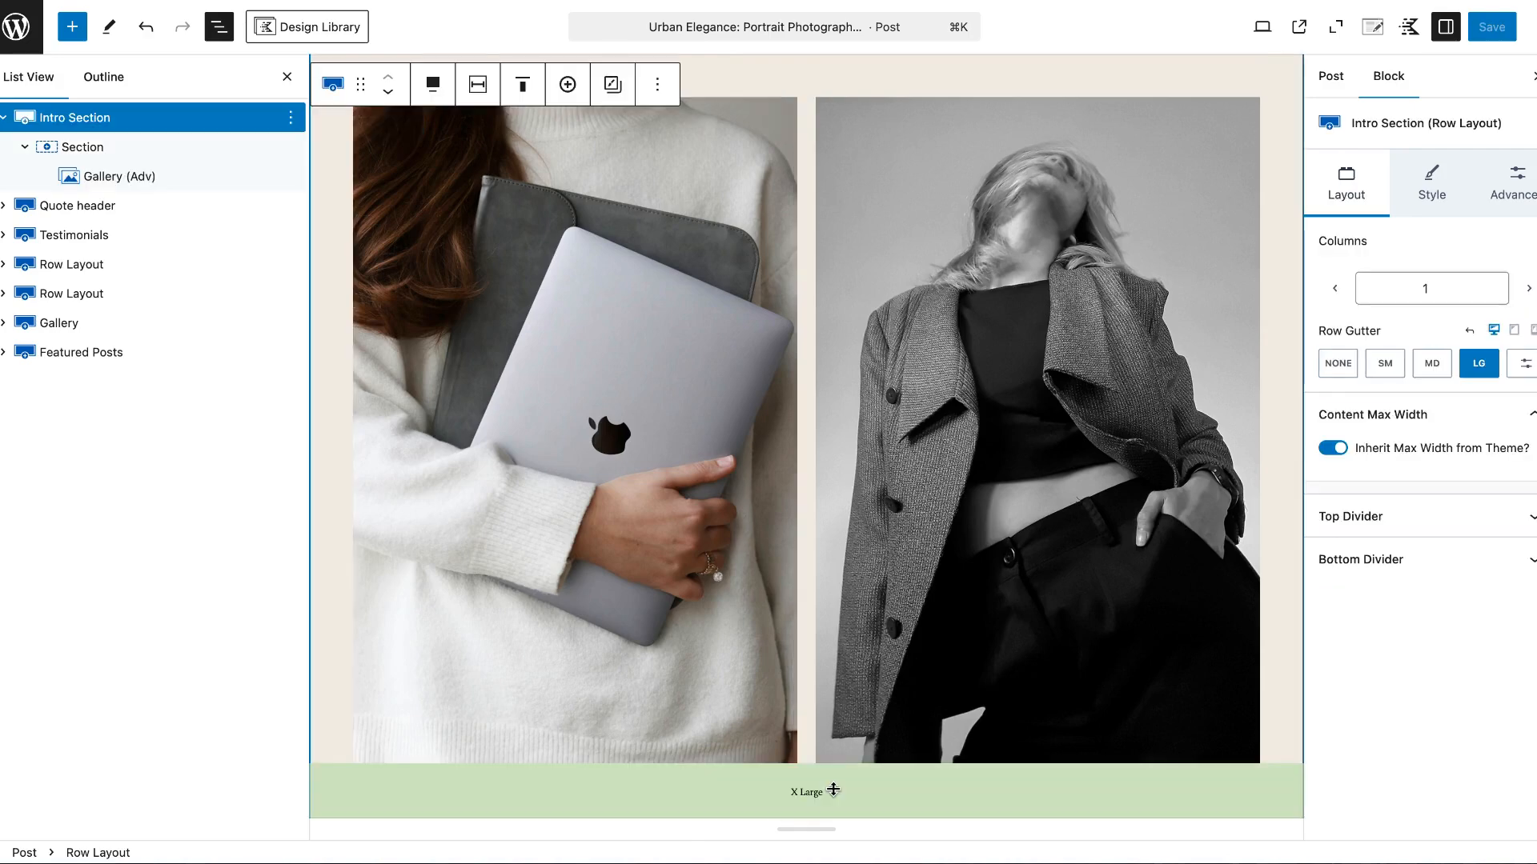
scroll(833, 791, "down", 15)
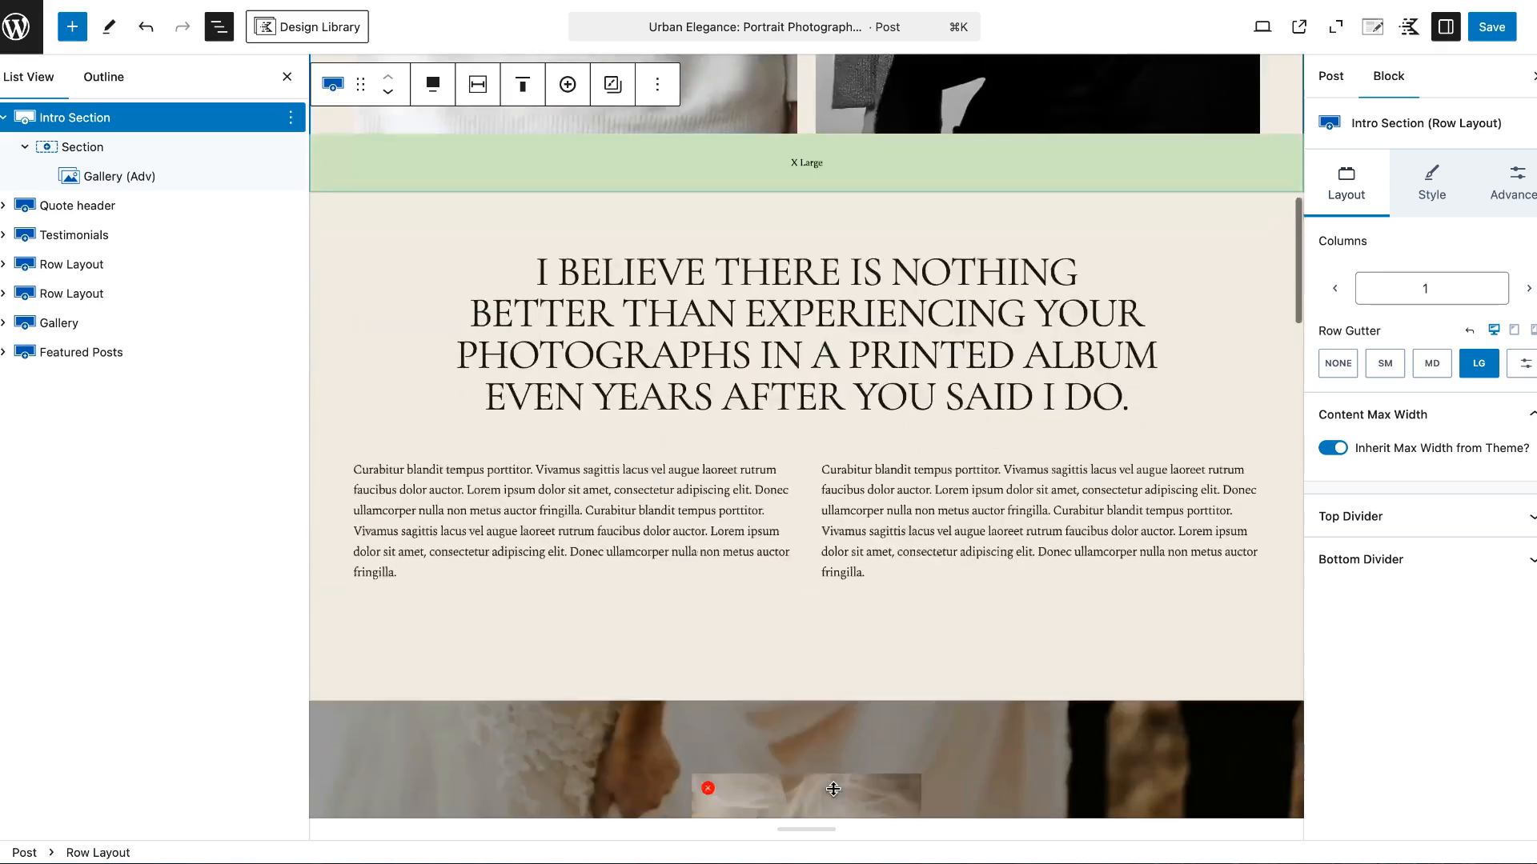
scroll(834, 795, "down", 10)
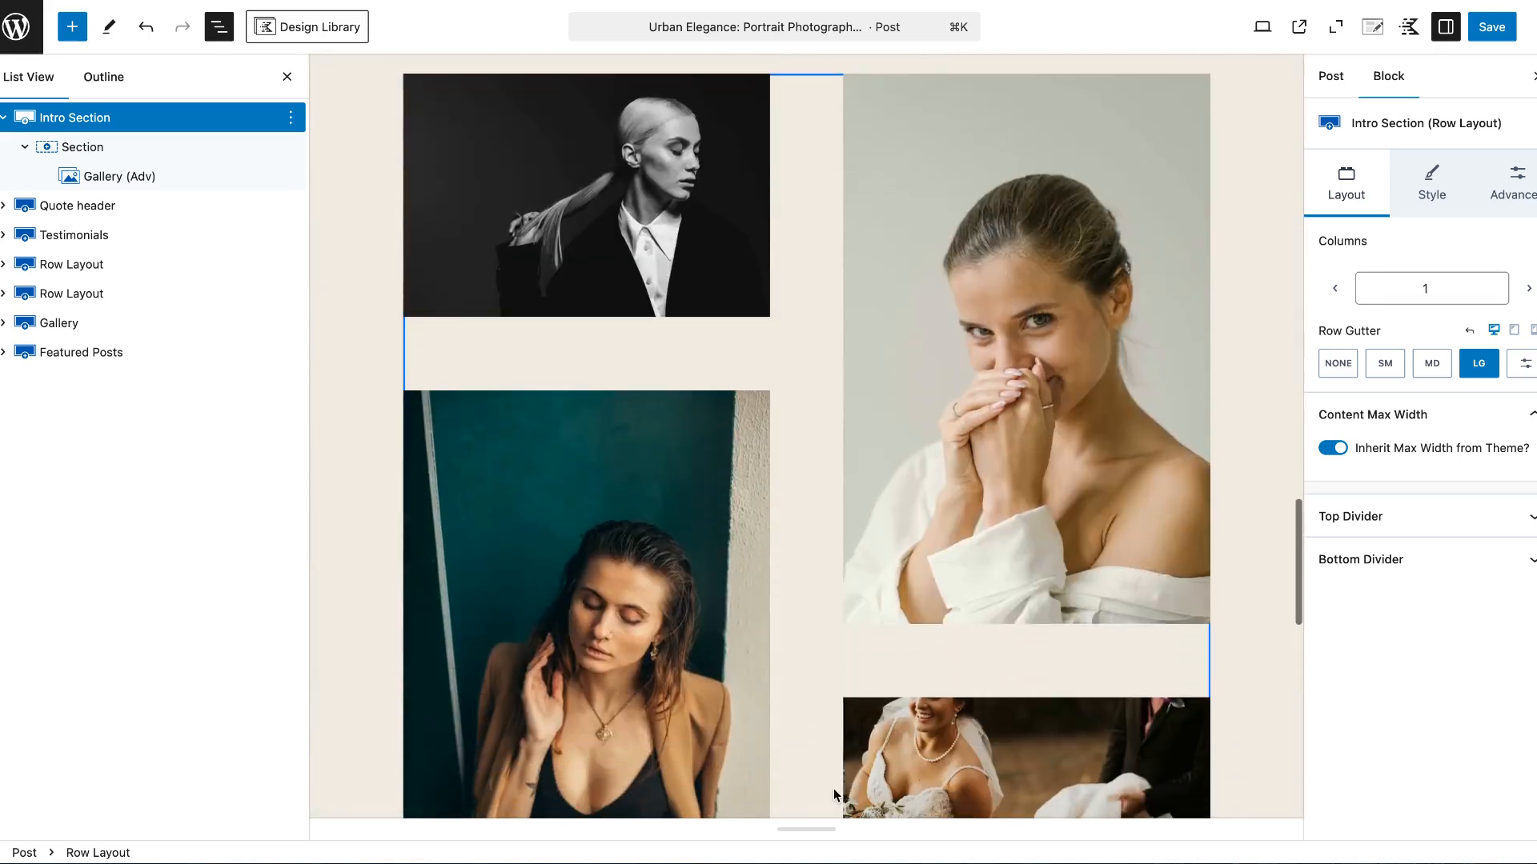
left_click(805, 397)
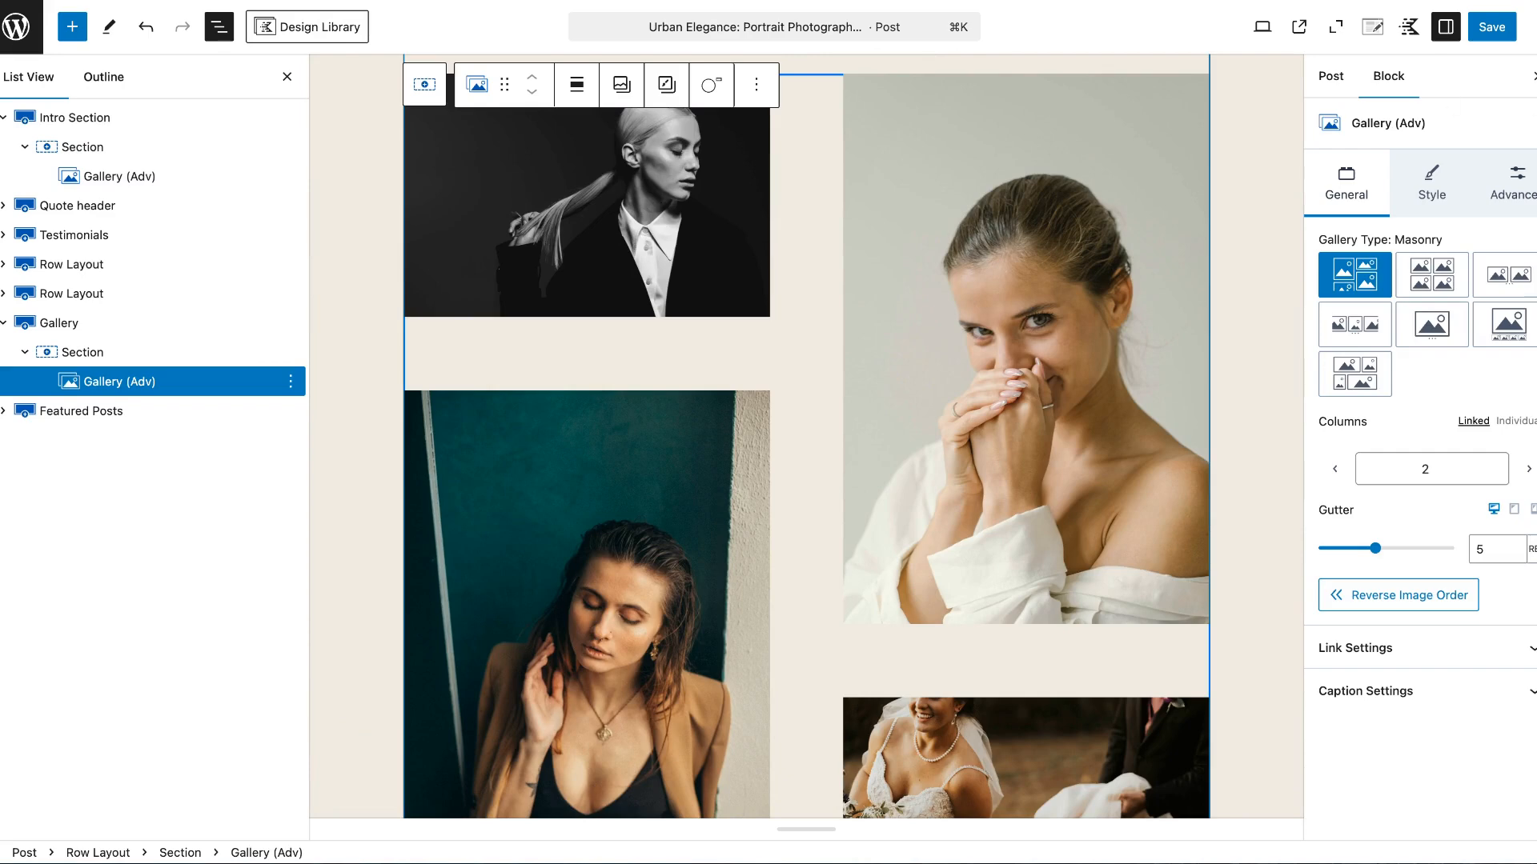
left_click(1335, 470)
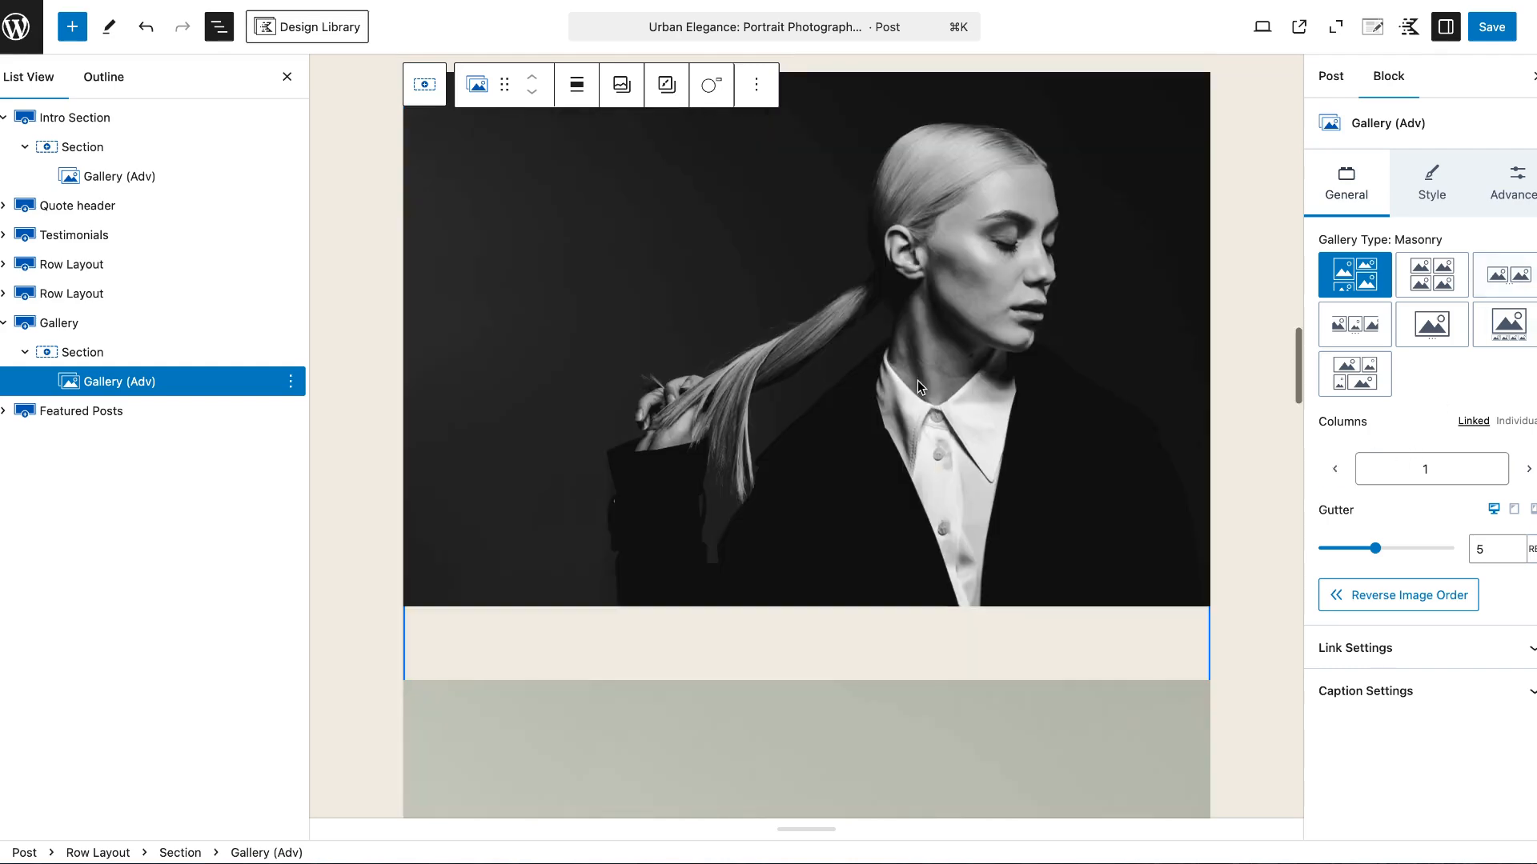
Review the single-column gallery's photos and reverse their image order.
scroll(917, 387, "down", 15)
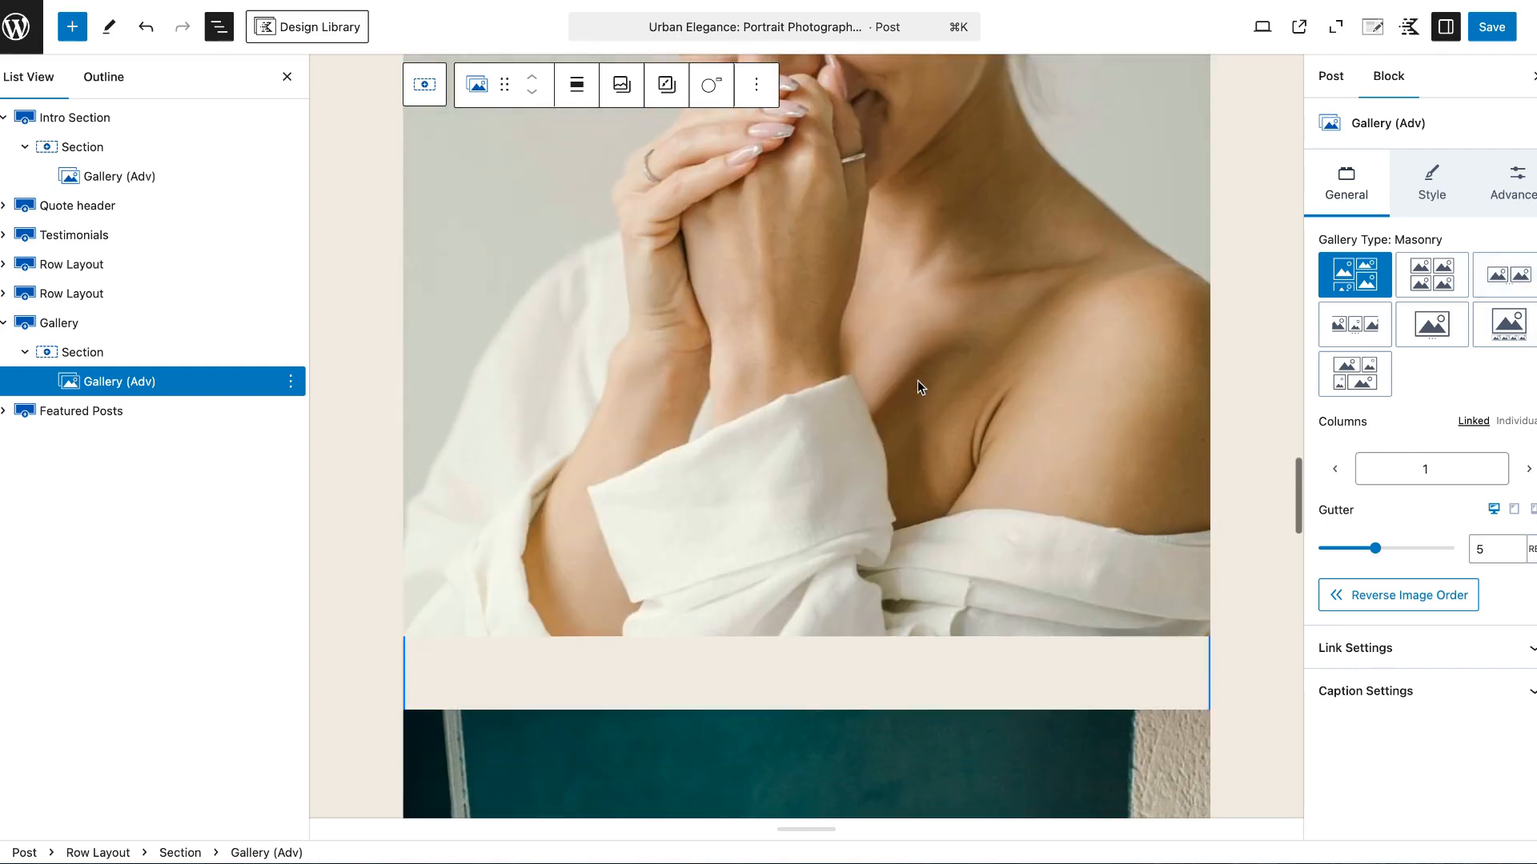
scroll(918, 388, "up", 15)
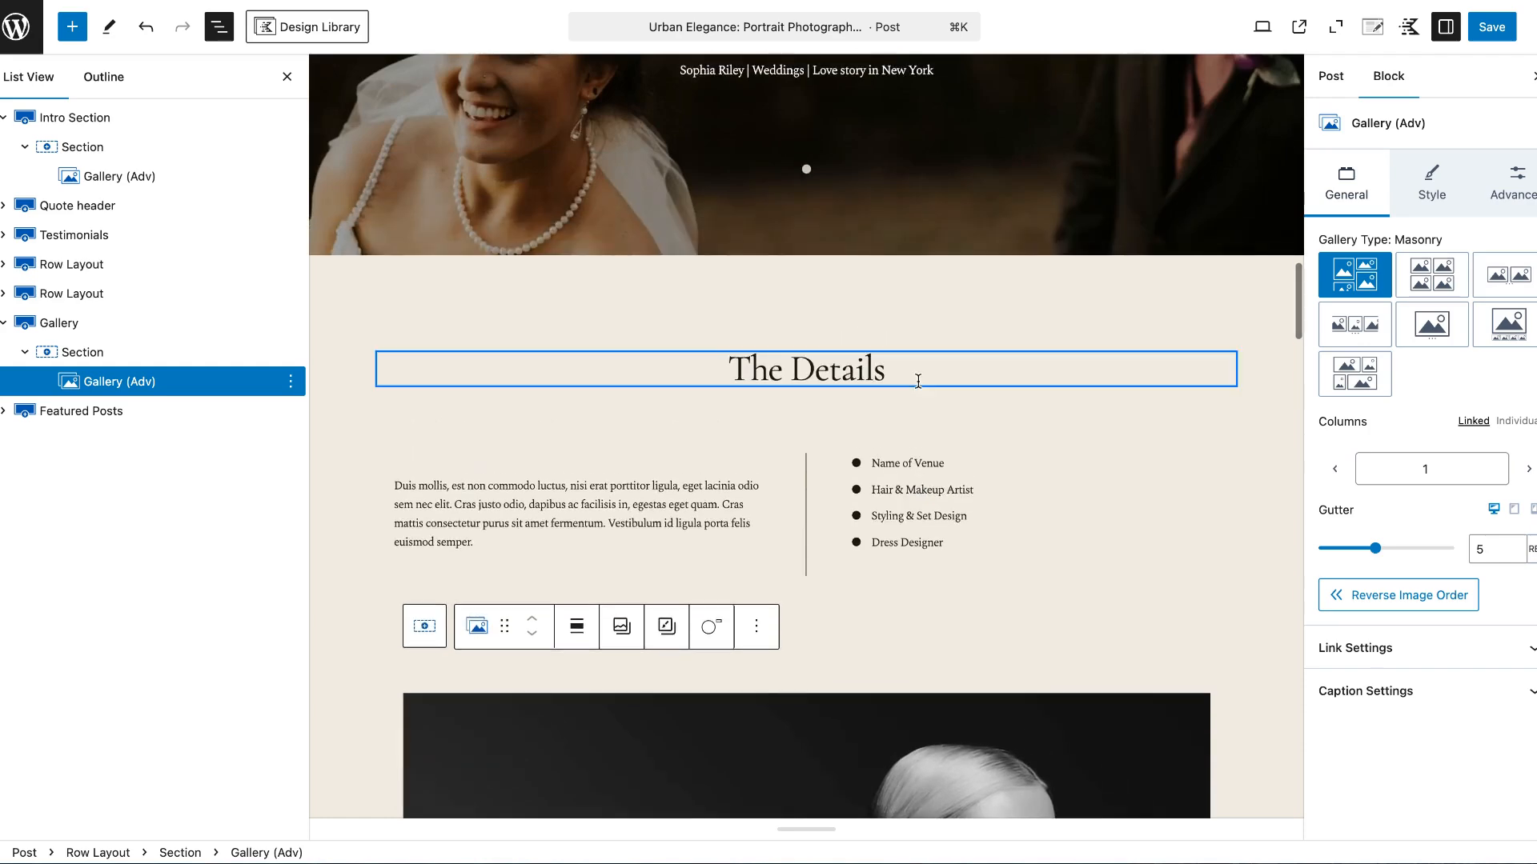
scroll(917, 388, "down", 5)
scroll(917, 387, "down", 1)
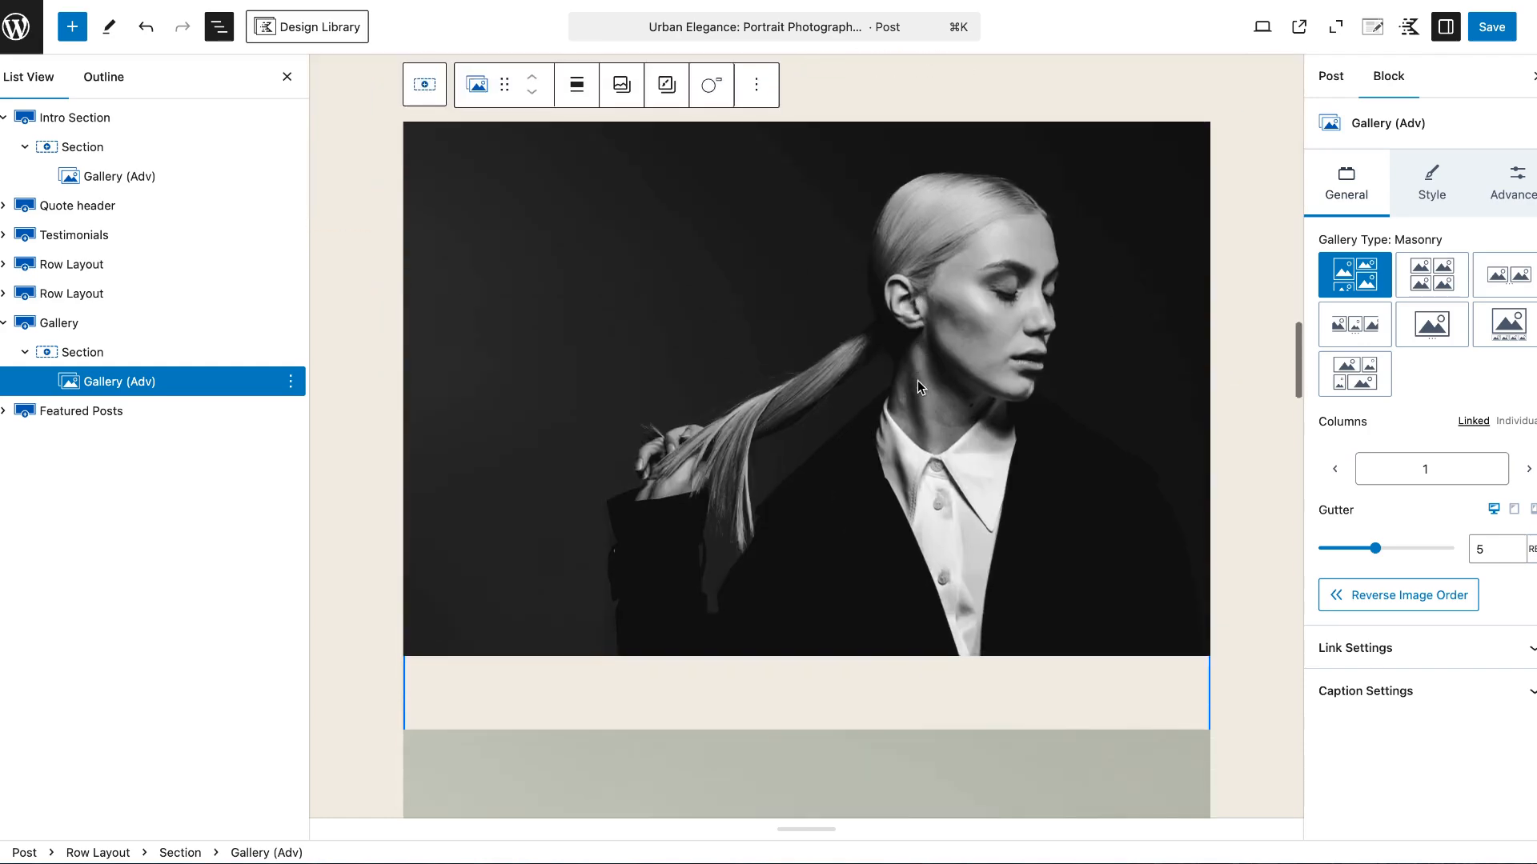
left_click(1394, 604)
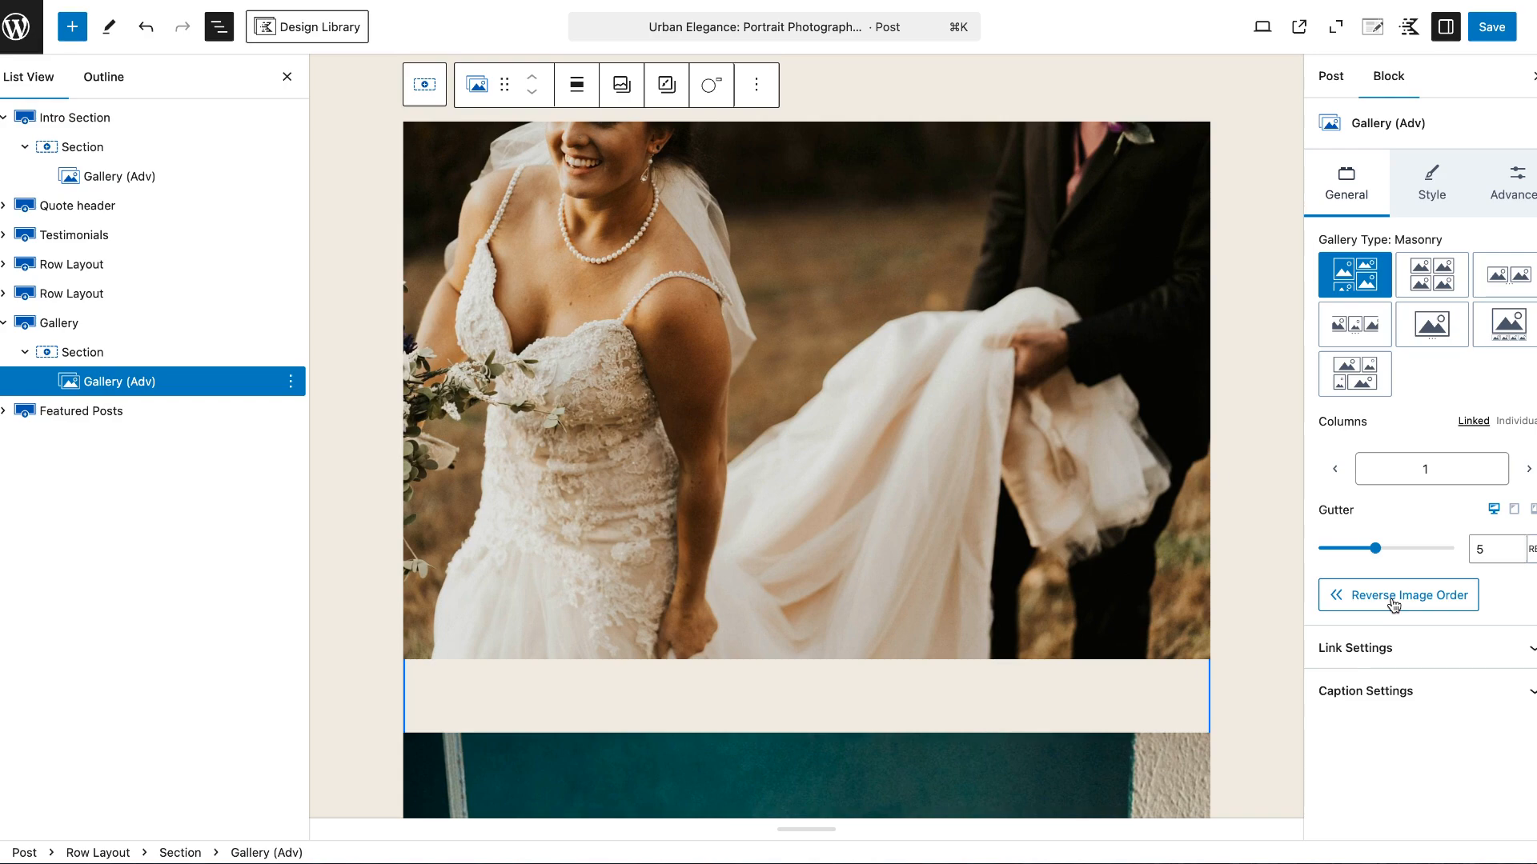
Reduce the Intro Section's top padding to 2X Large and save the post.
scroll(1086, 549, "up", 10)
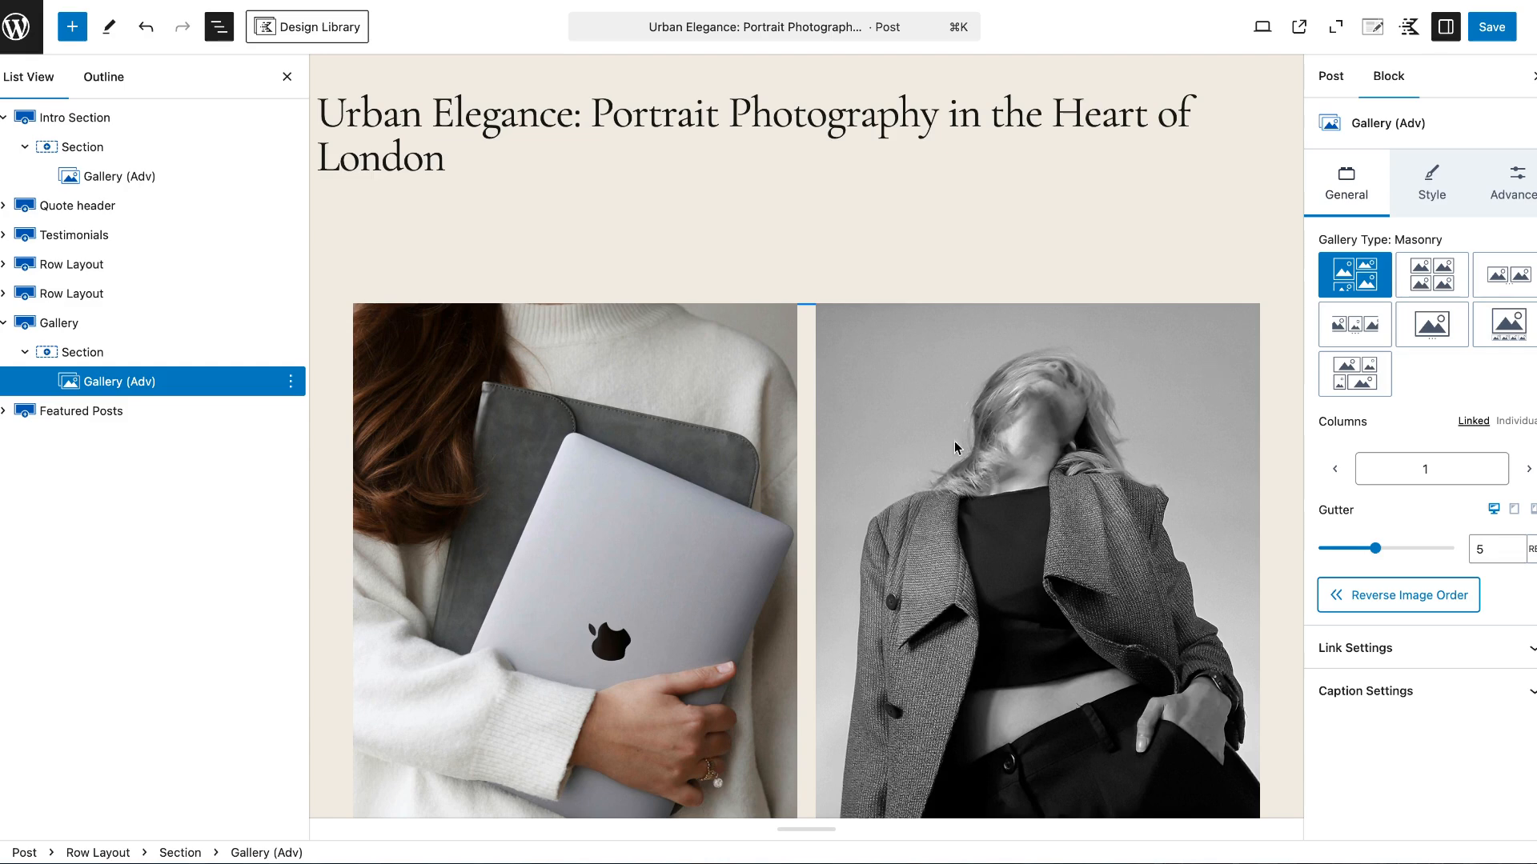
left_click(833, 295)
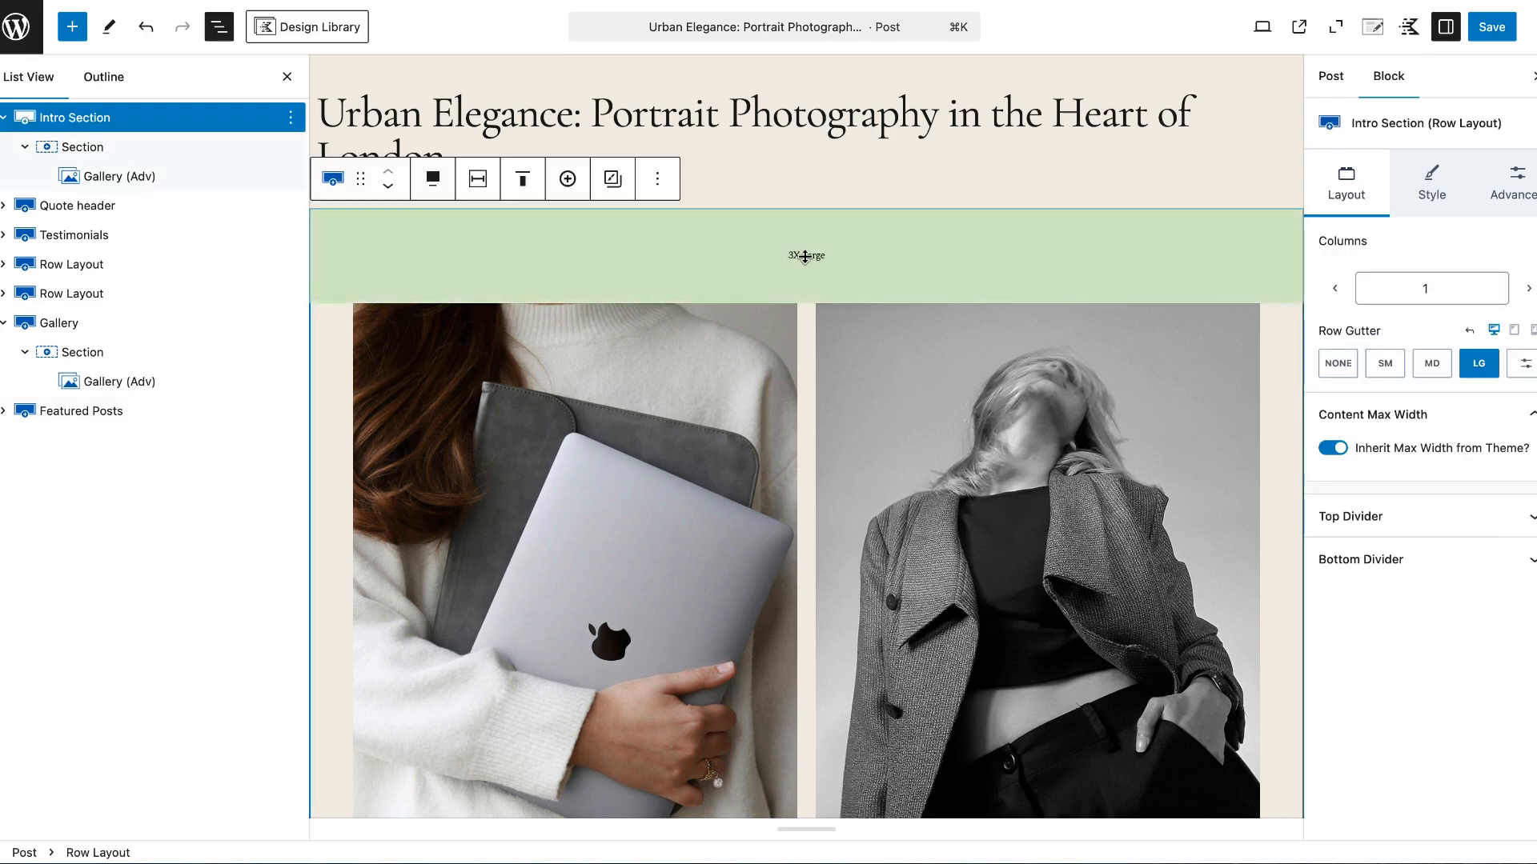
left_click_drag(806, 254, 806, 247)
key("super+s")
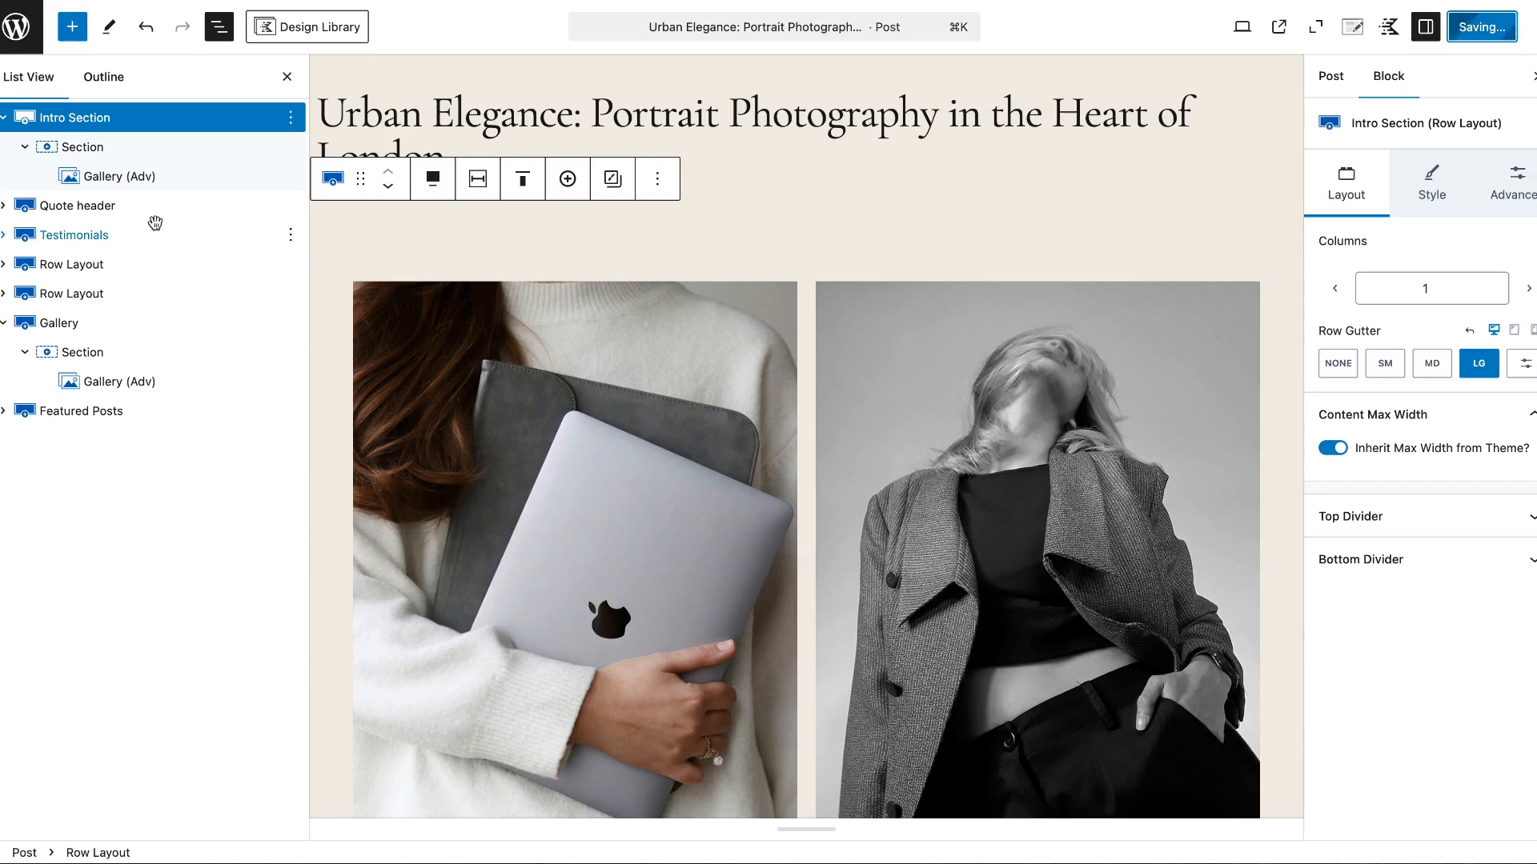
Create an unsynced pattern named My Special Blog Post Template from all seven top-level blocks, Intro Section through Featured Posts.
left_click(4, 118)
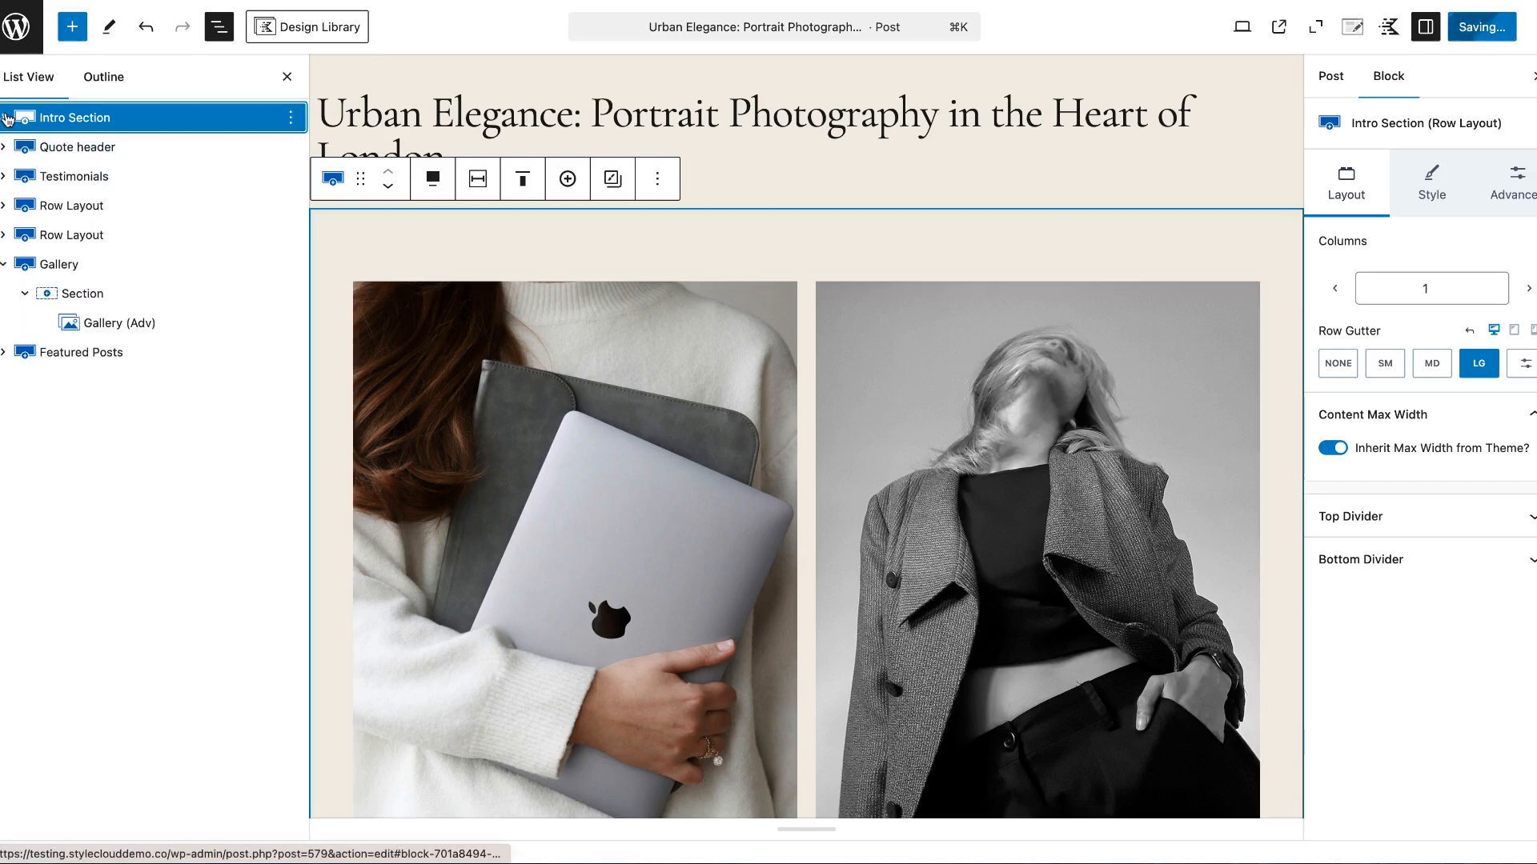
left_click(4, 265)
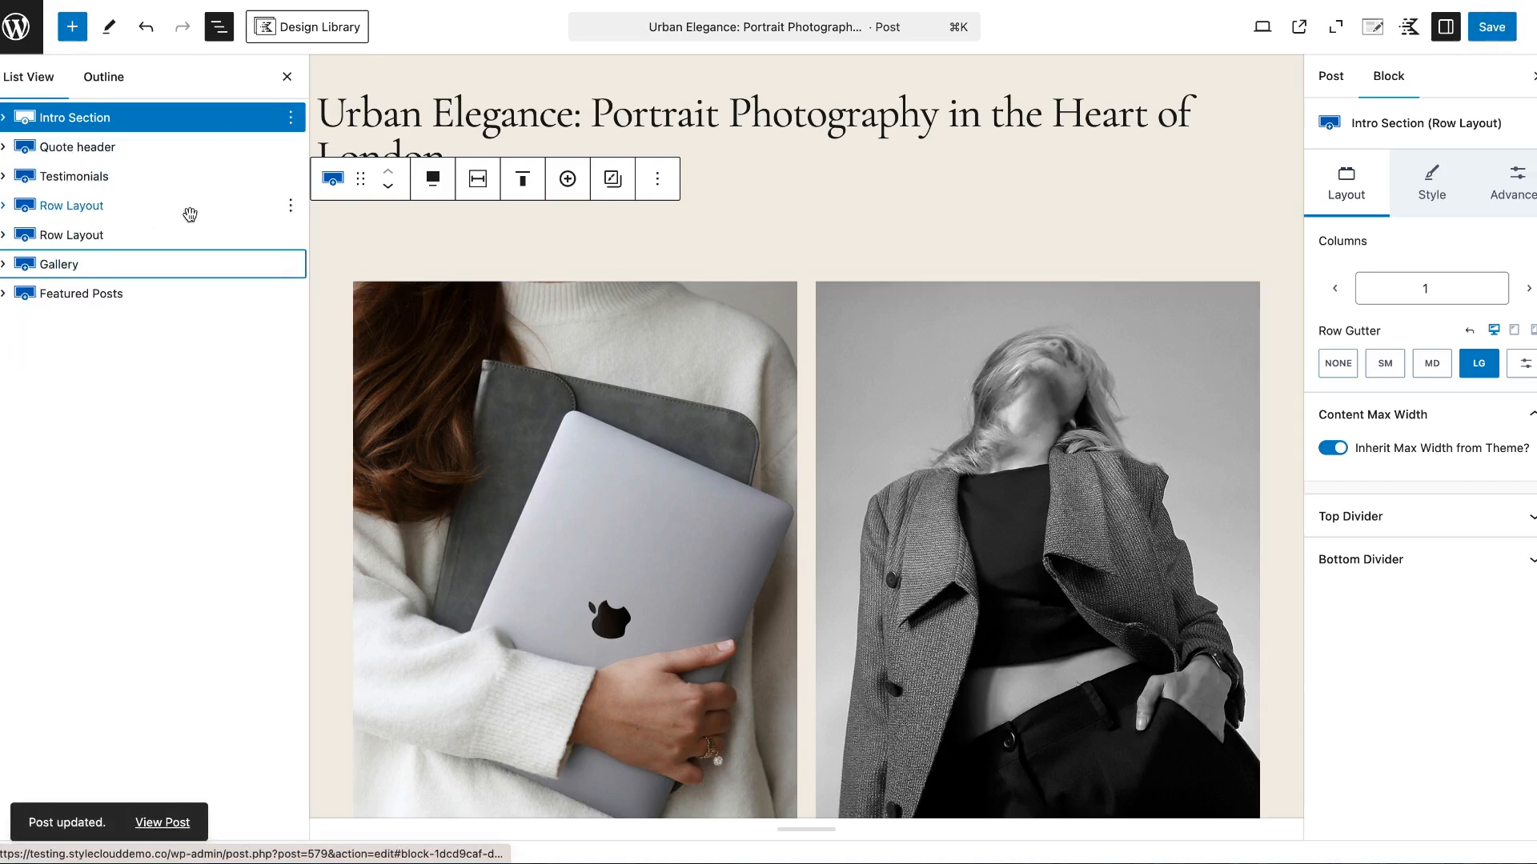
left_click(108, 295, "shift")
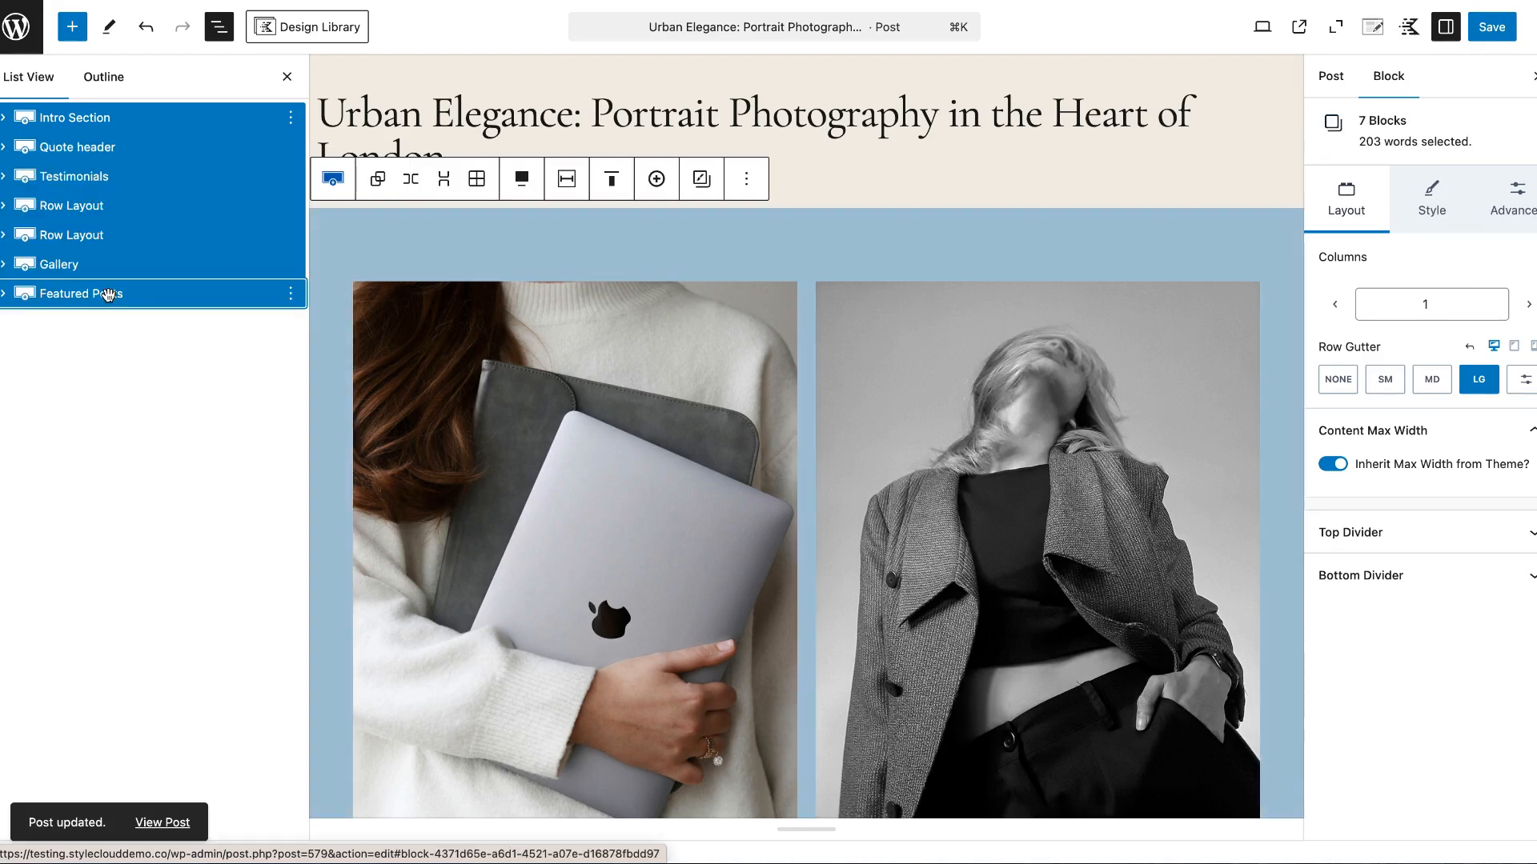
left_click(290, 117)
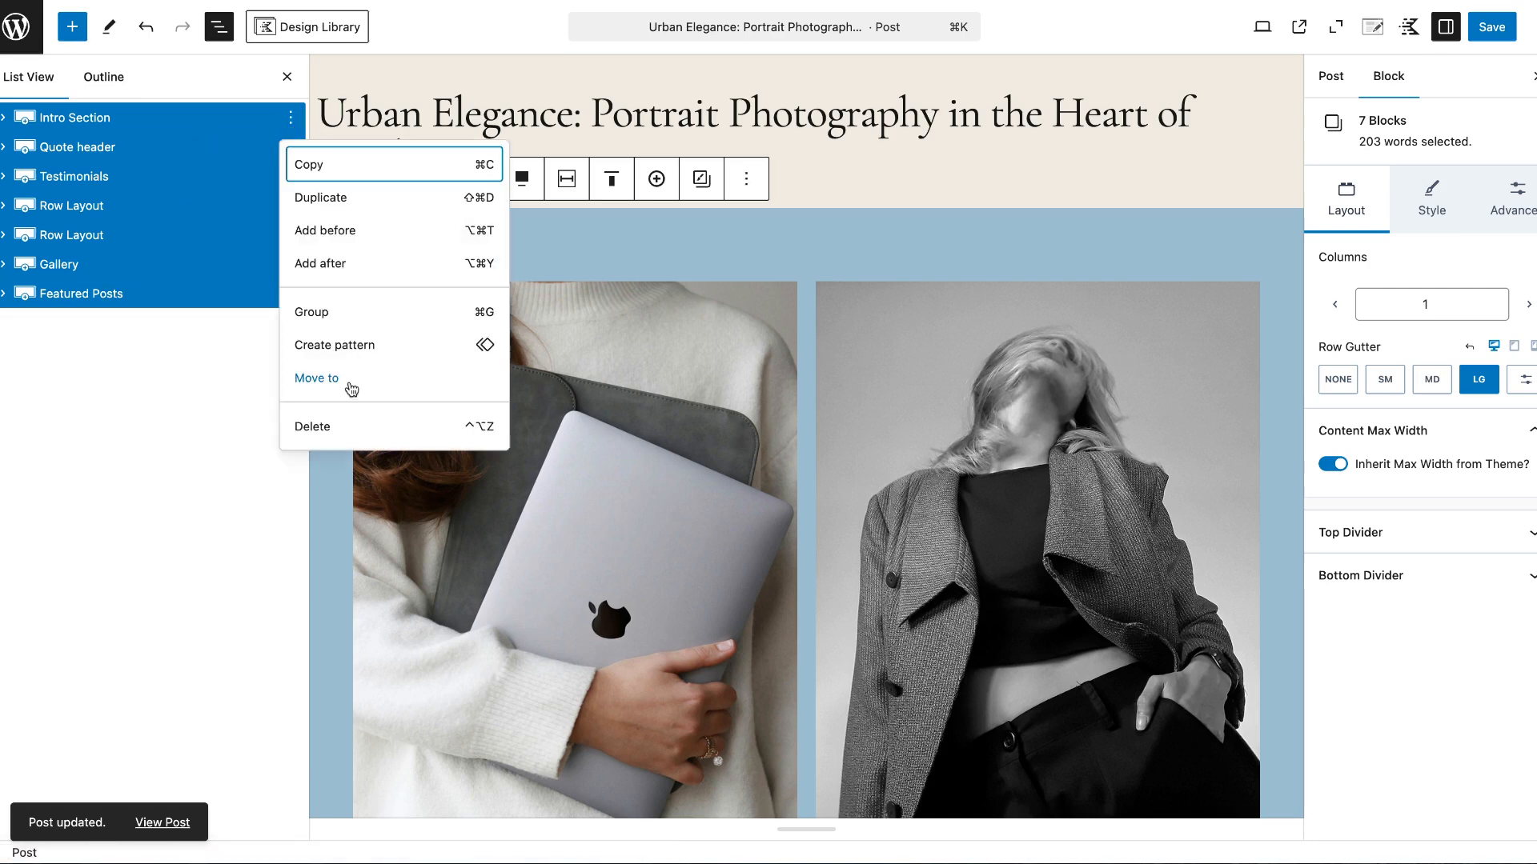
left_click(356, 344)
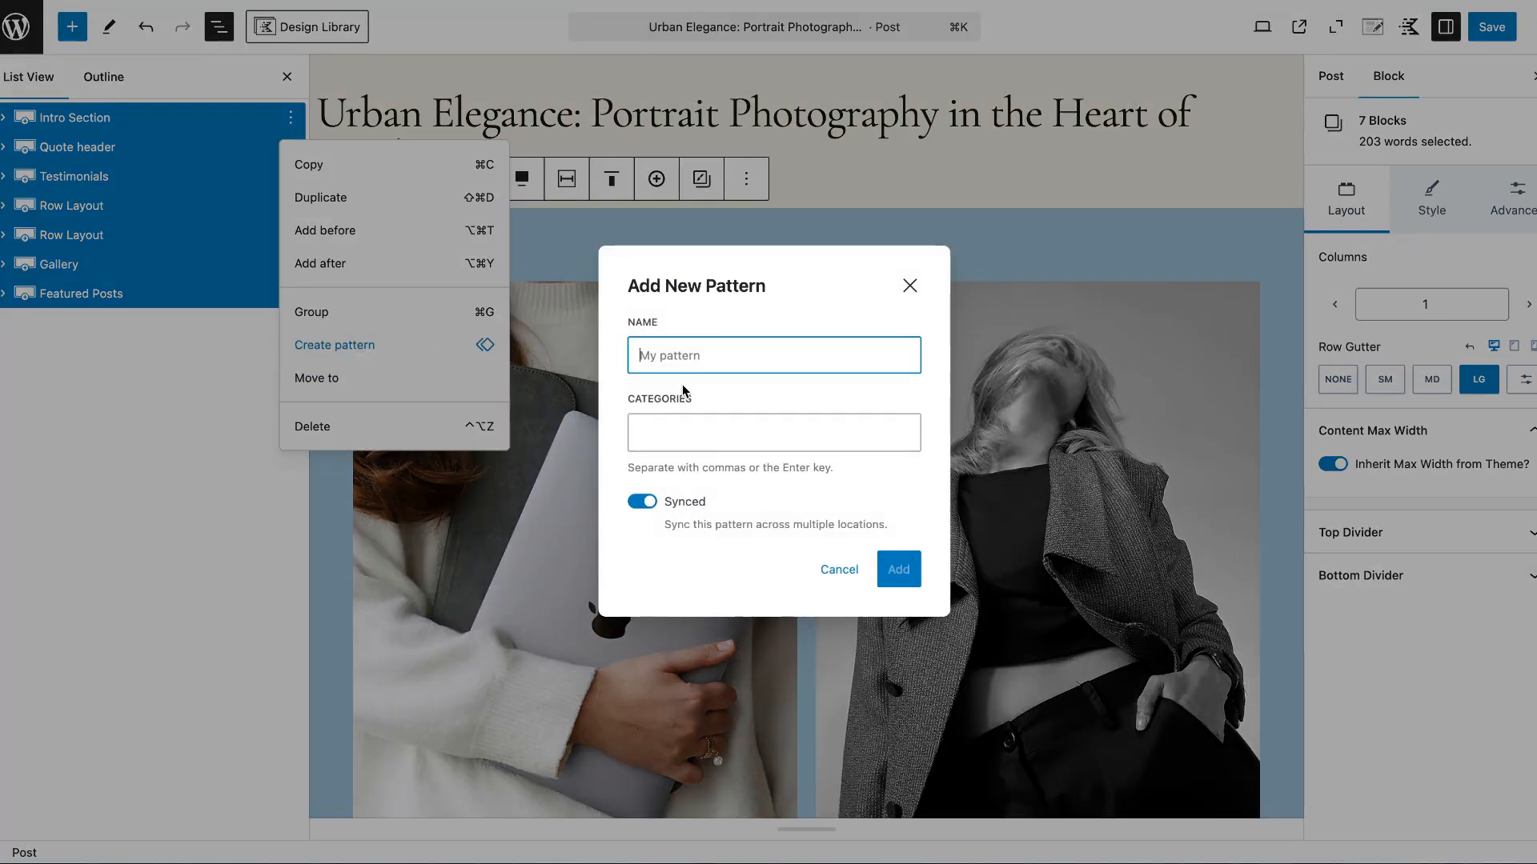
type("My Special Blog Post")
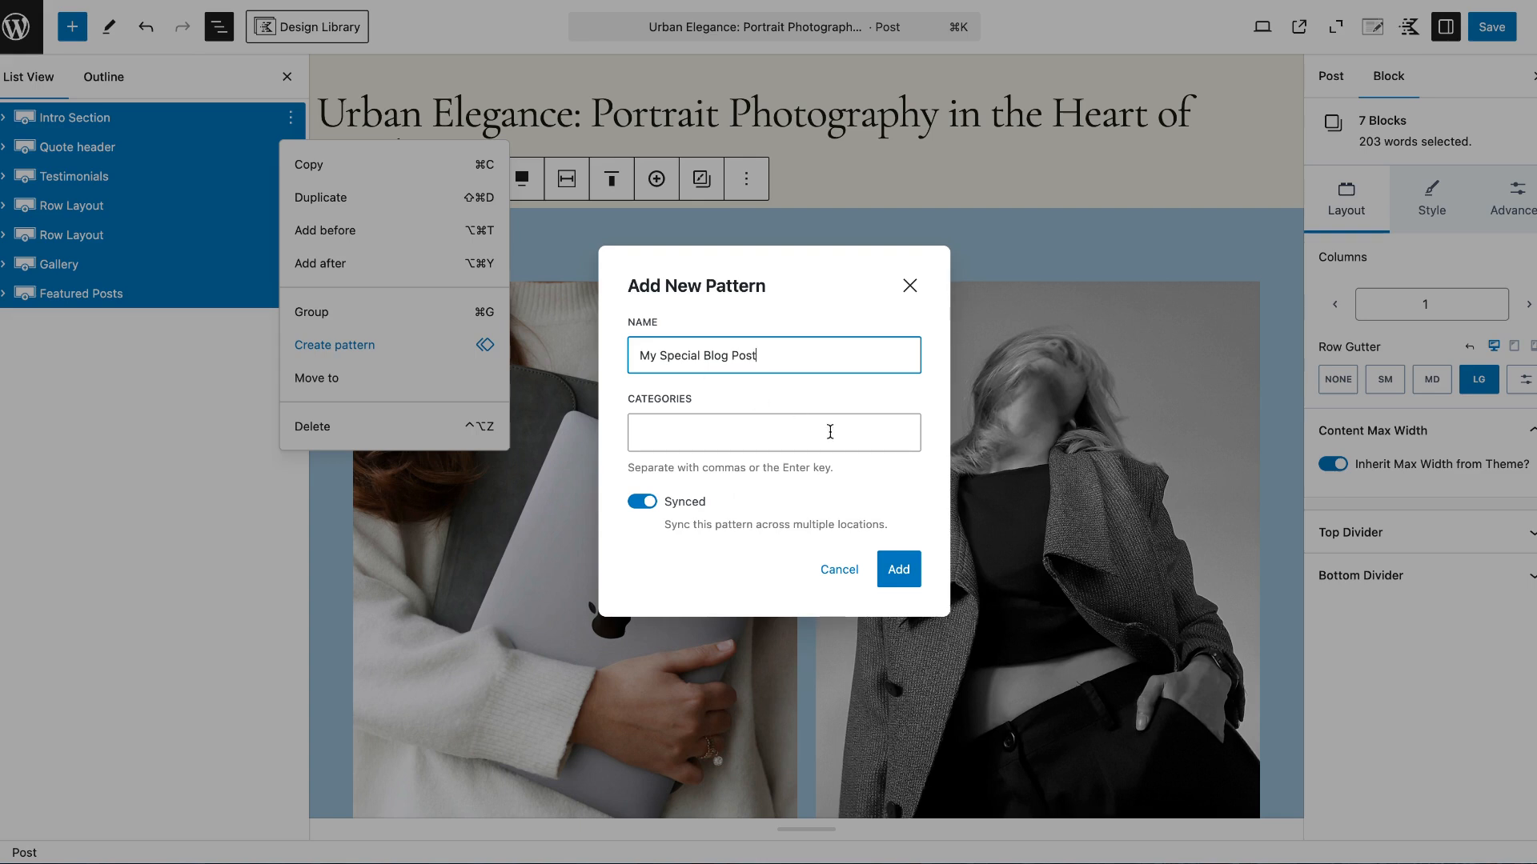
type("s Template")
left_click(641, 502)
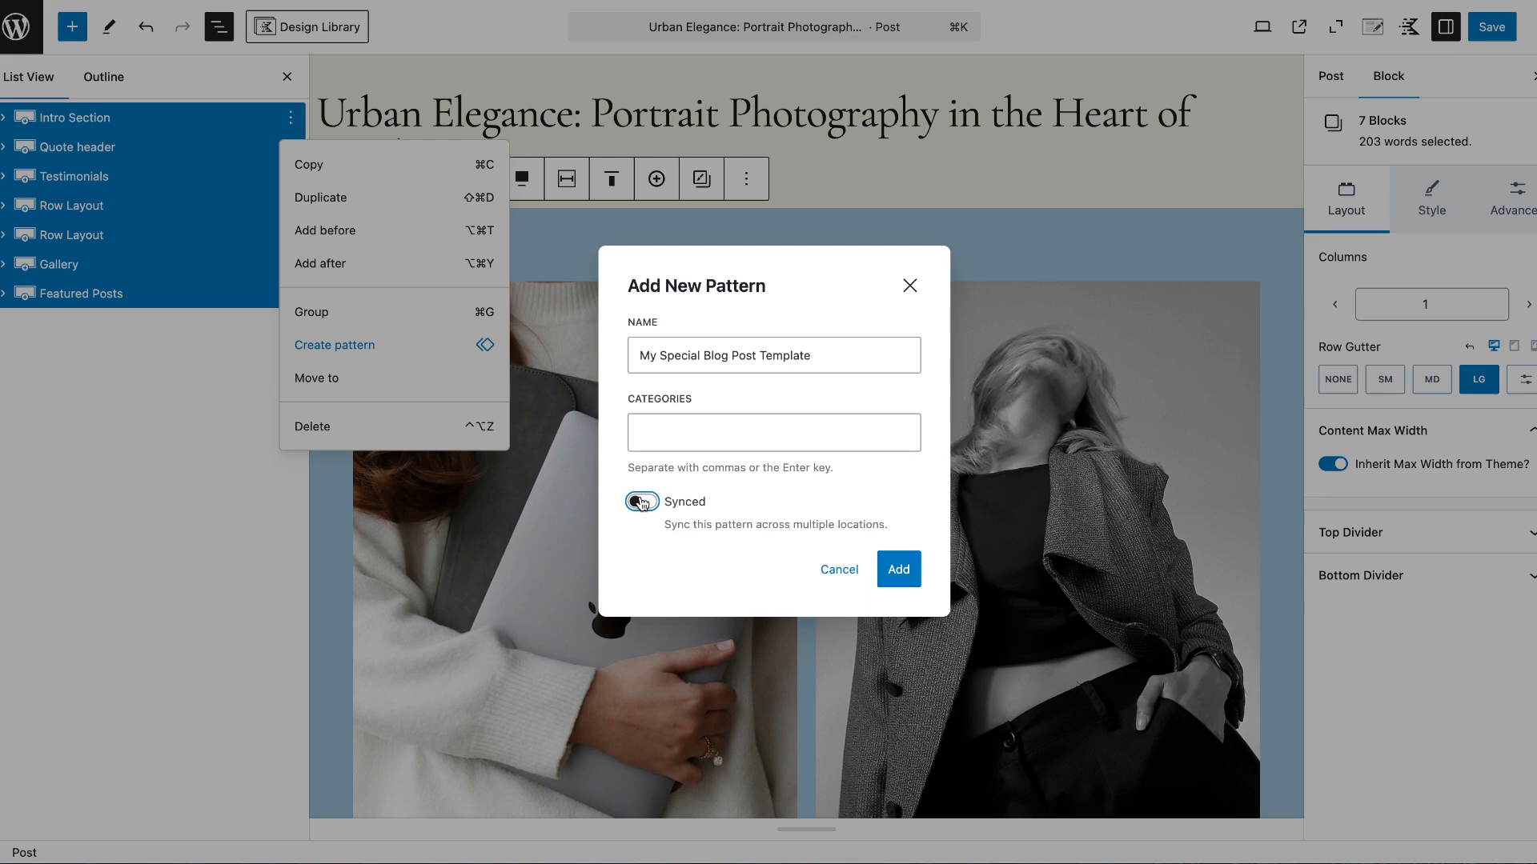
left_click(894, 572)
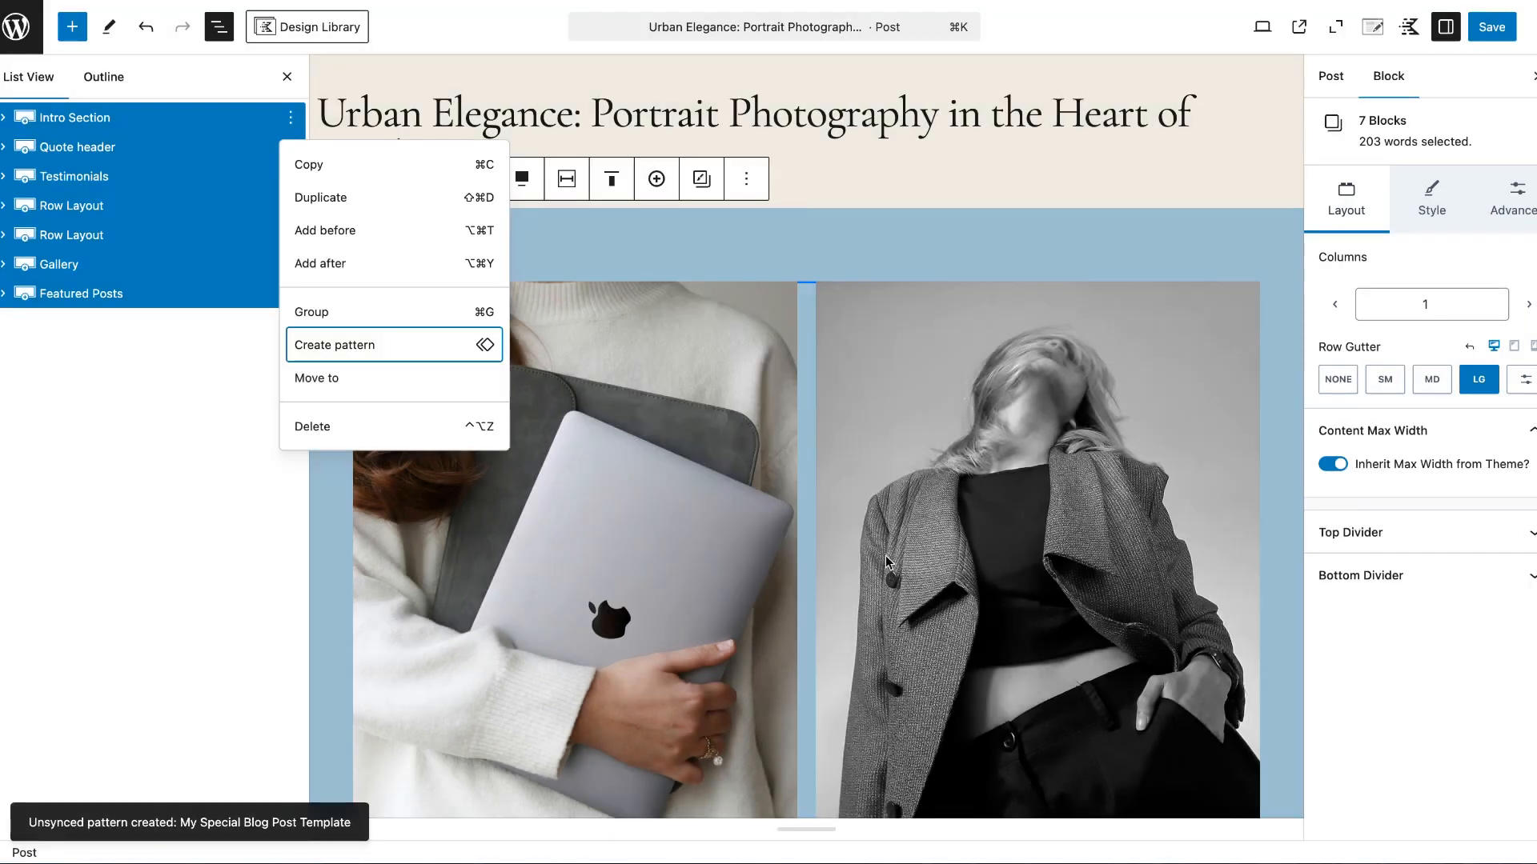
Delete all blocks from the post, from Intro Section through Featured Posts.
left_click(883, 242)
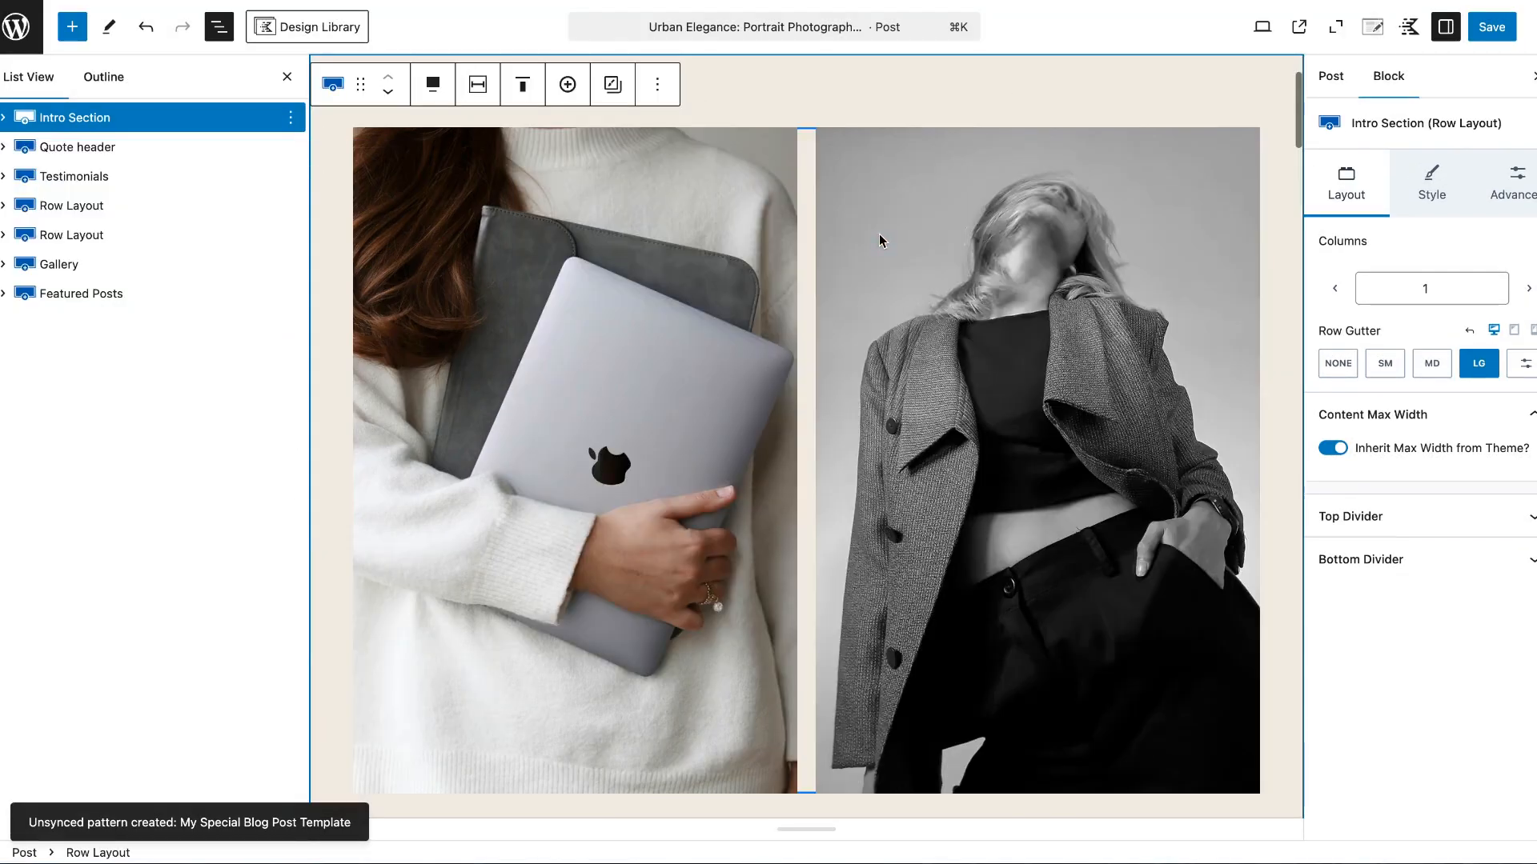
left_click(153, 299, "shift")
key("BackSpace")
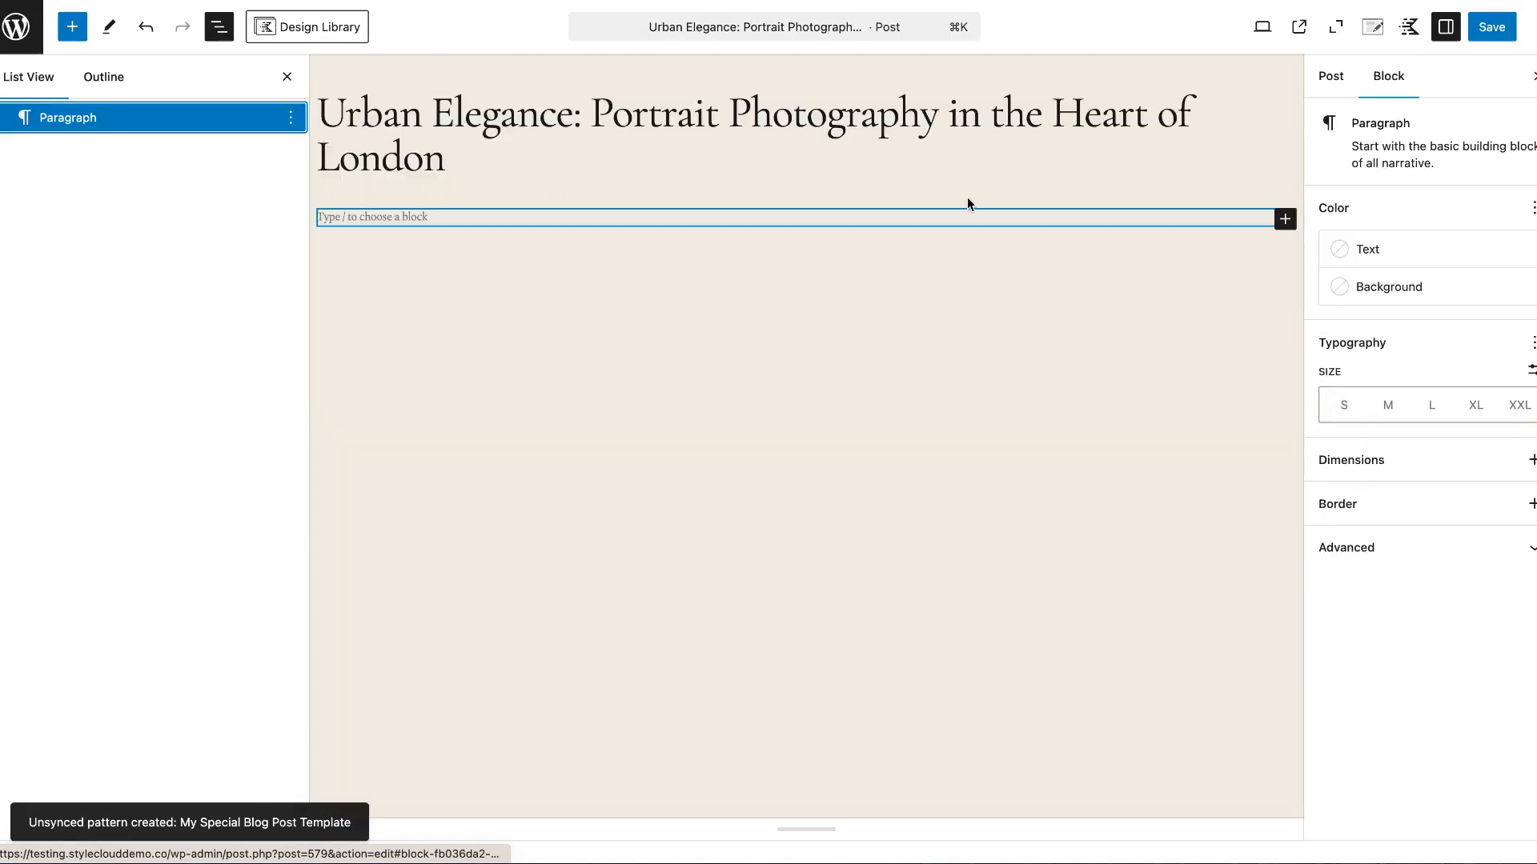
Insert the My Special Blog Post Template pattern from the user's own patterns into the empty post and close the inserter.
left_click(1284, 219)
left_click(1096, 518)
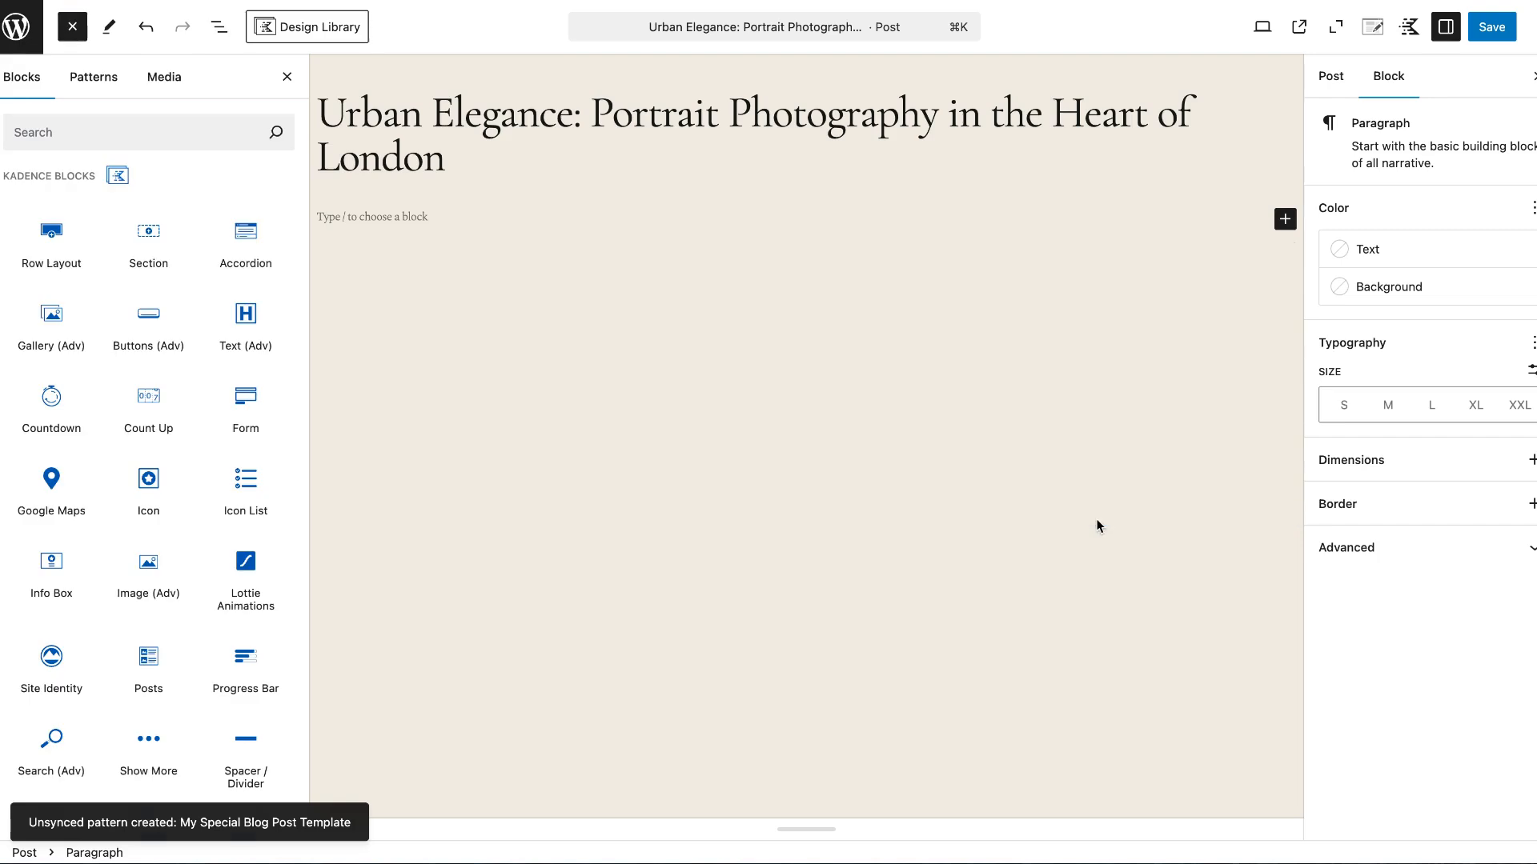
left_click(100, 82)
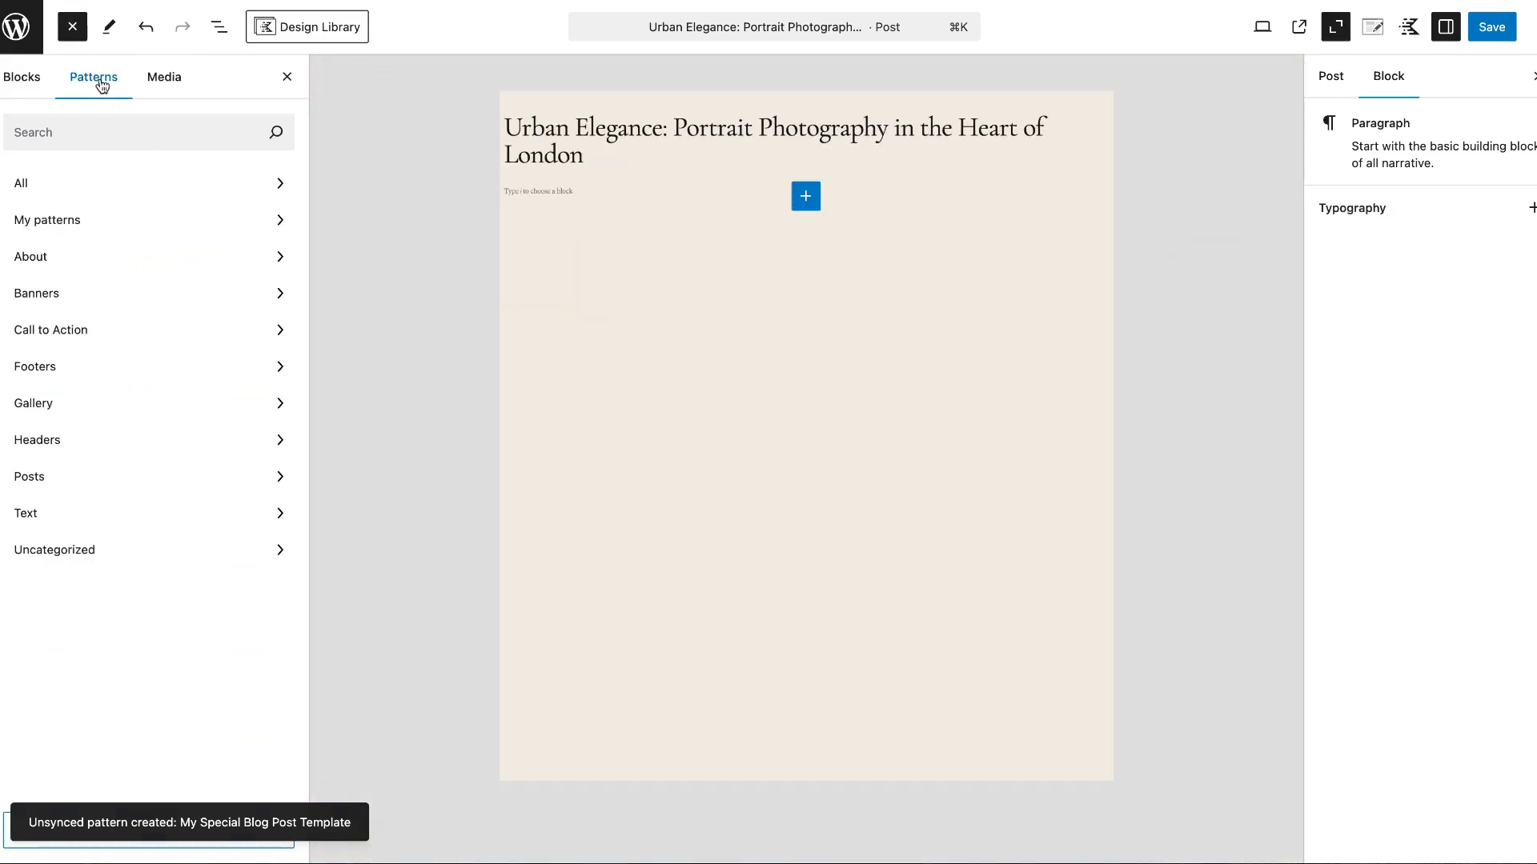
left_click(126, 219)
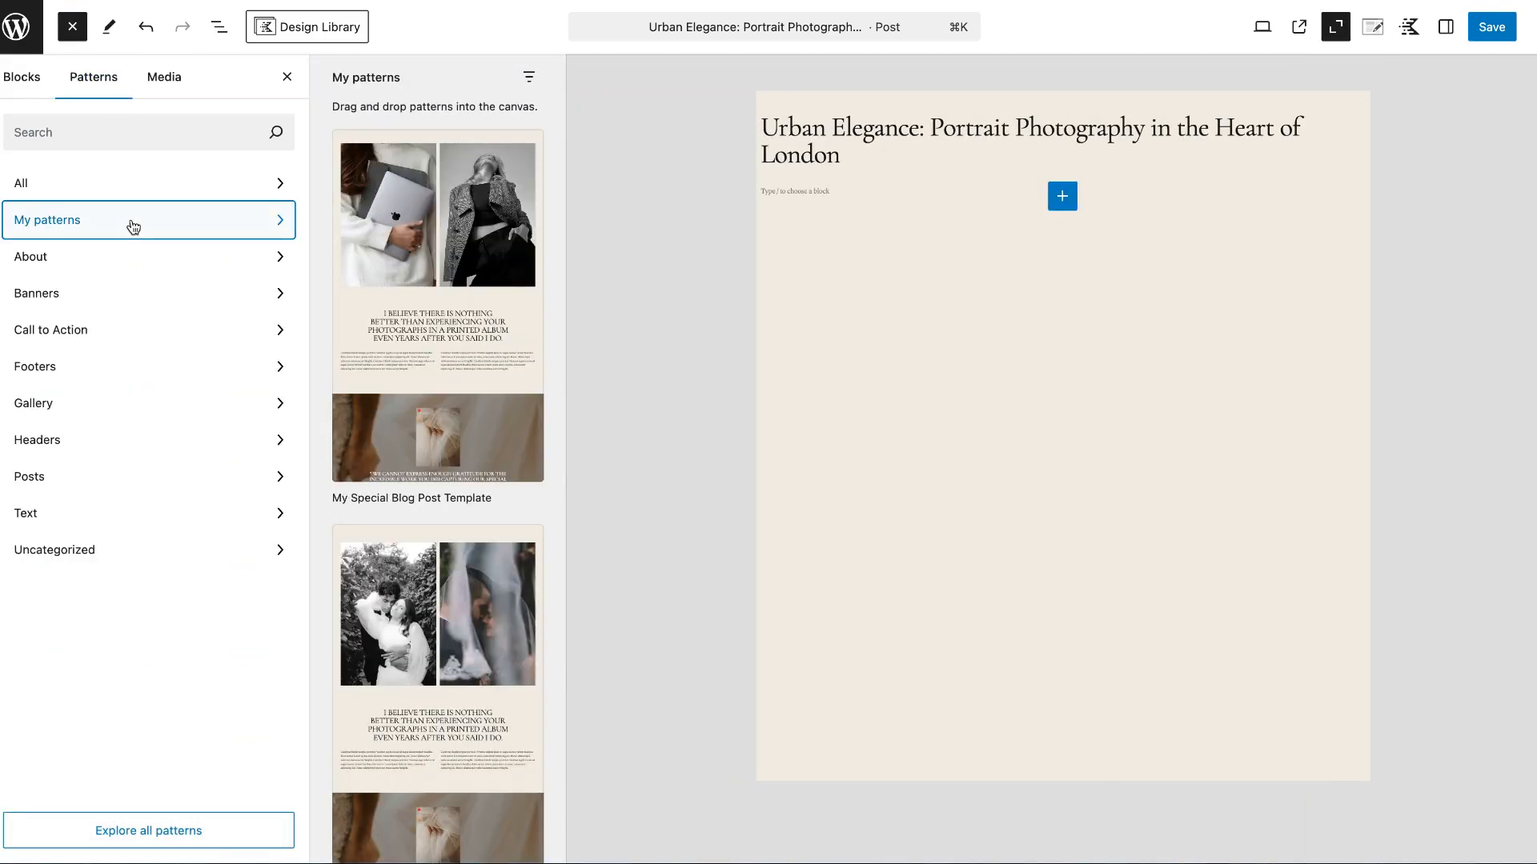
left_click(420, 197)
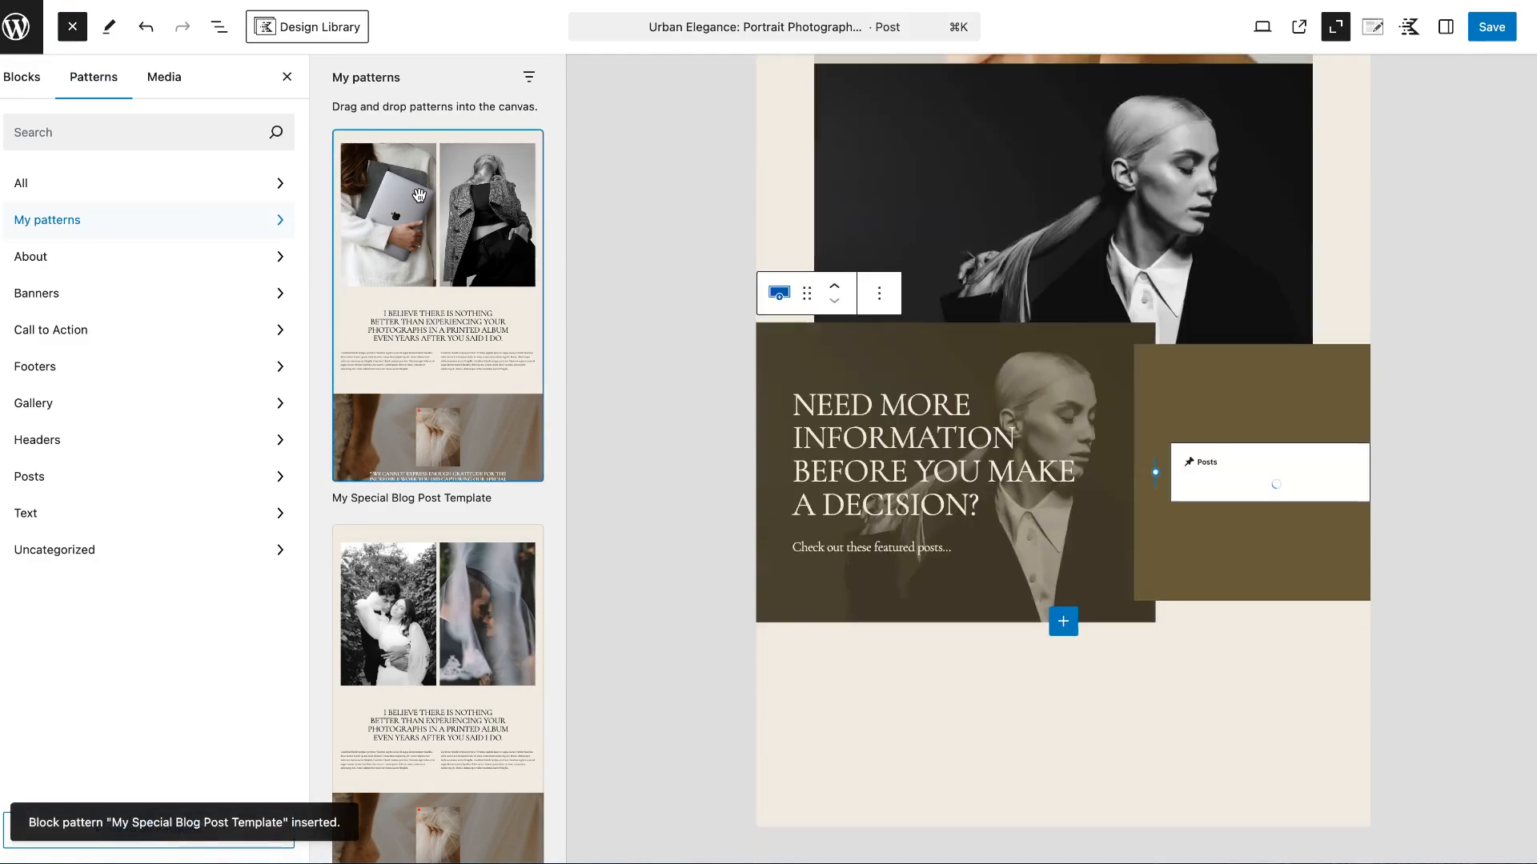
left_click(73, 32)
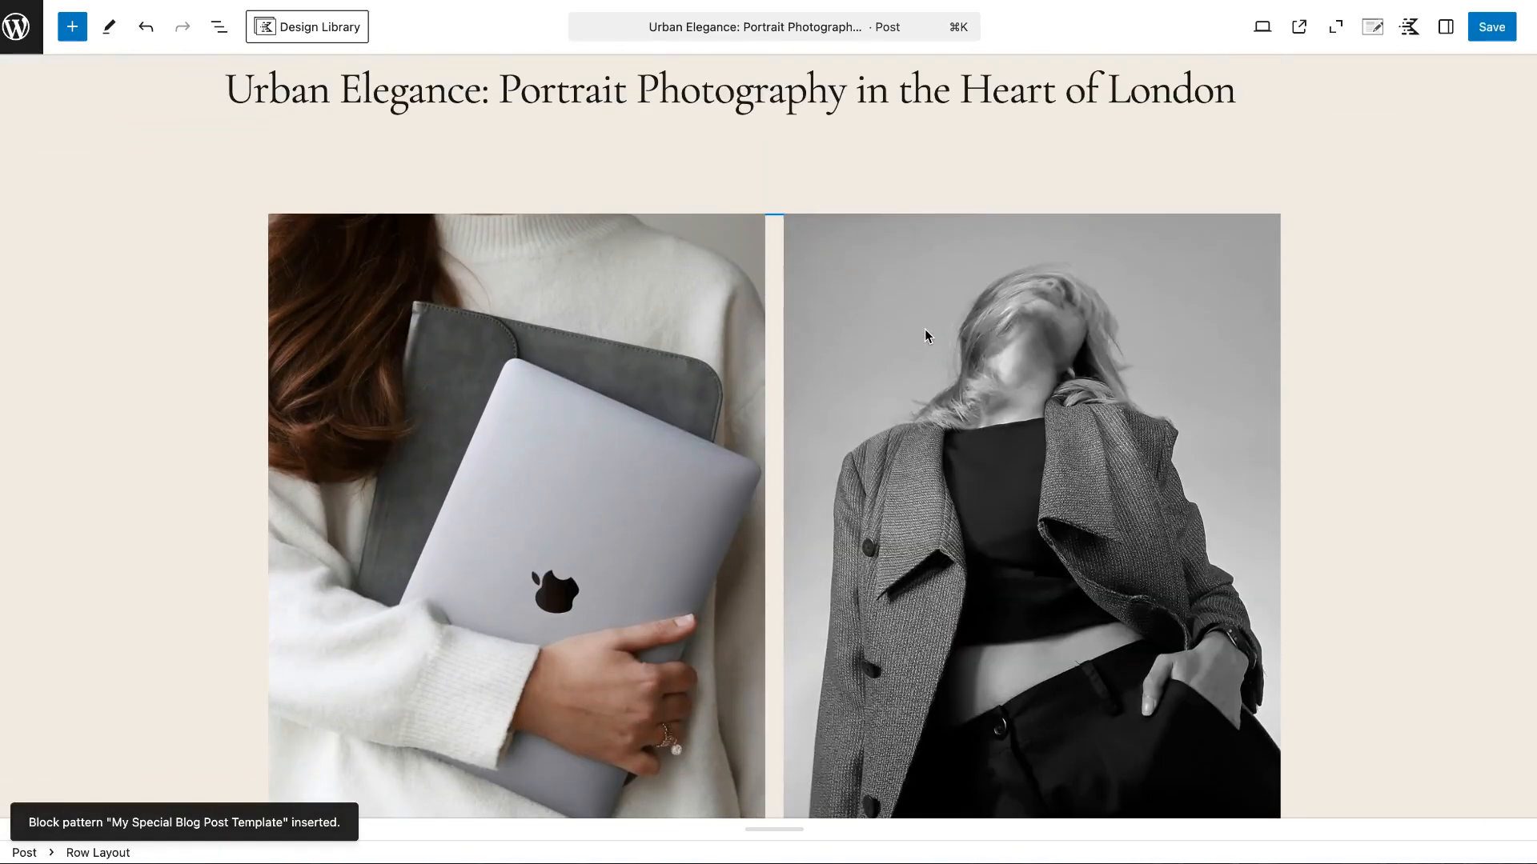
Check the reinserted intro gallery, select its Row Layout and save the post.
left_click(775, 306)
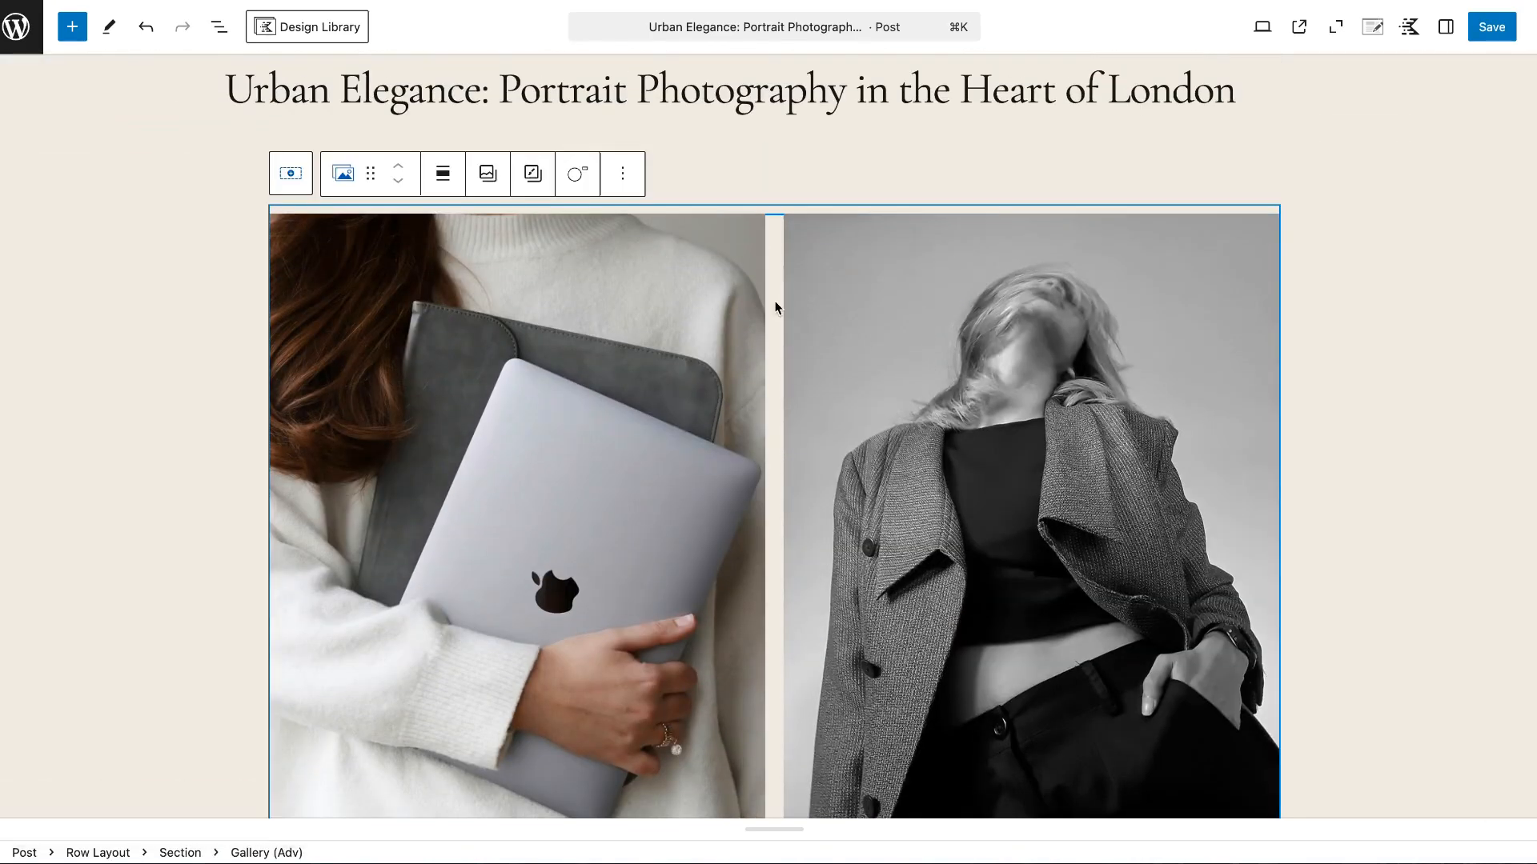
scroll(774, 306, "down", 5)
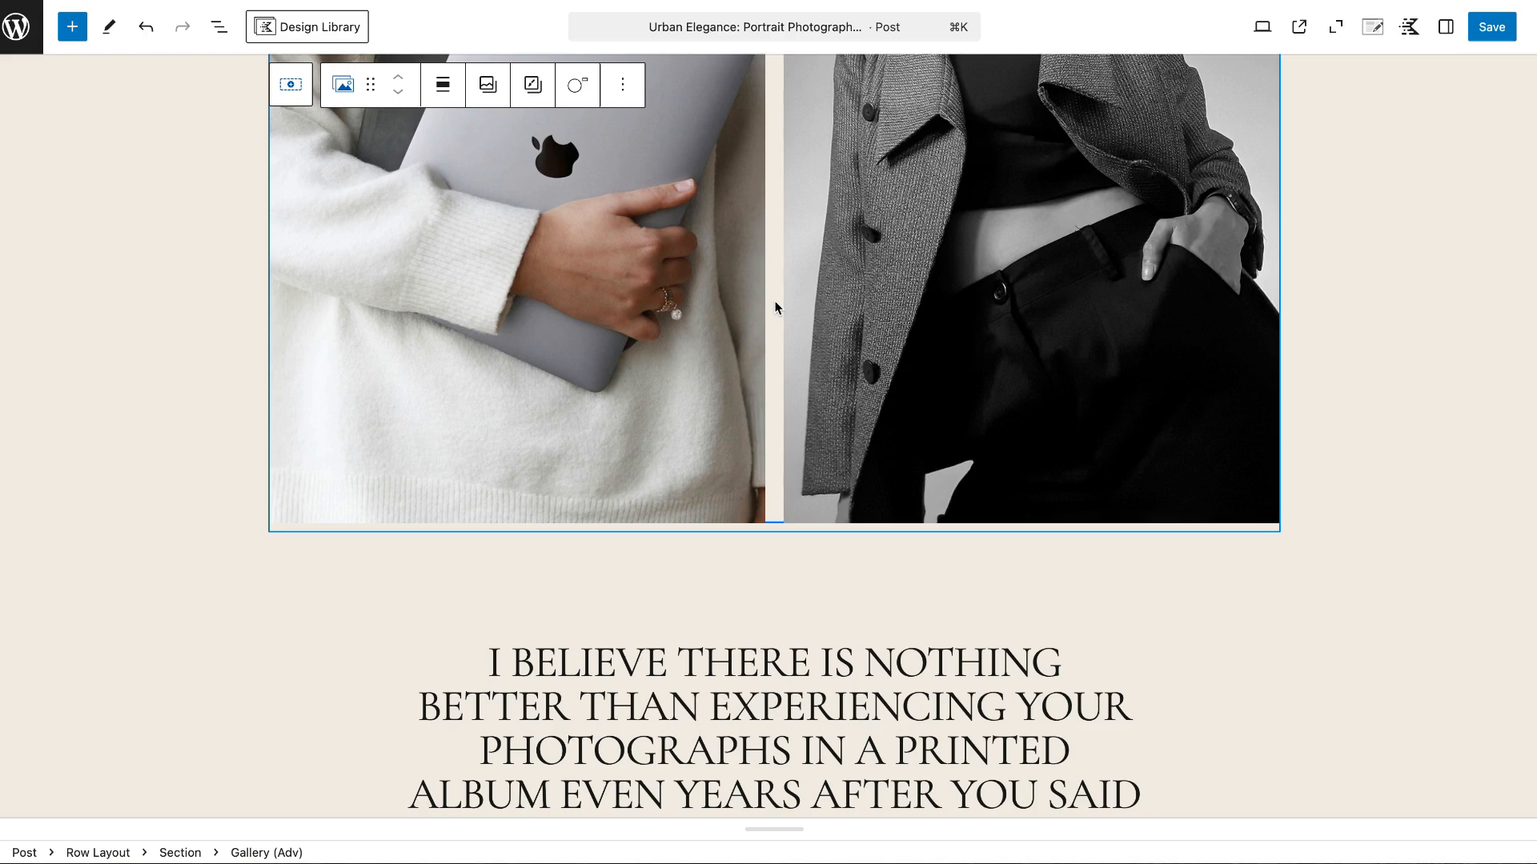
scroll(775, 306, "up", 5)
left_click(852, 194)
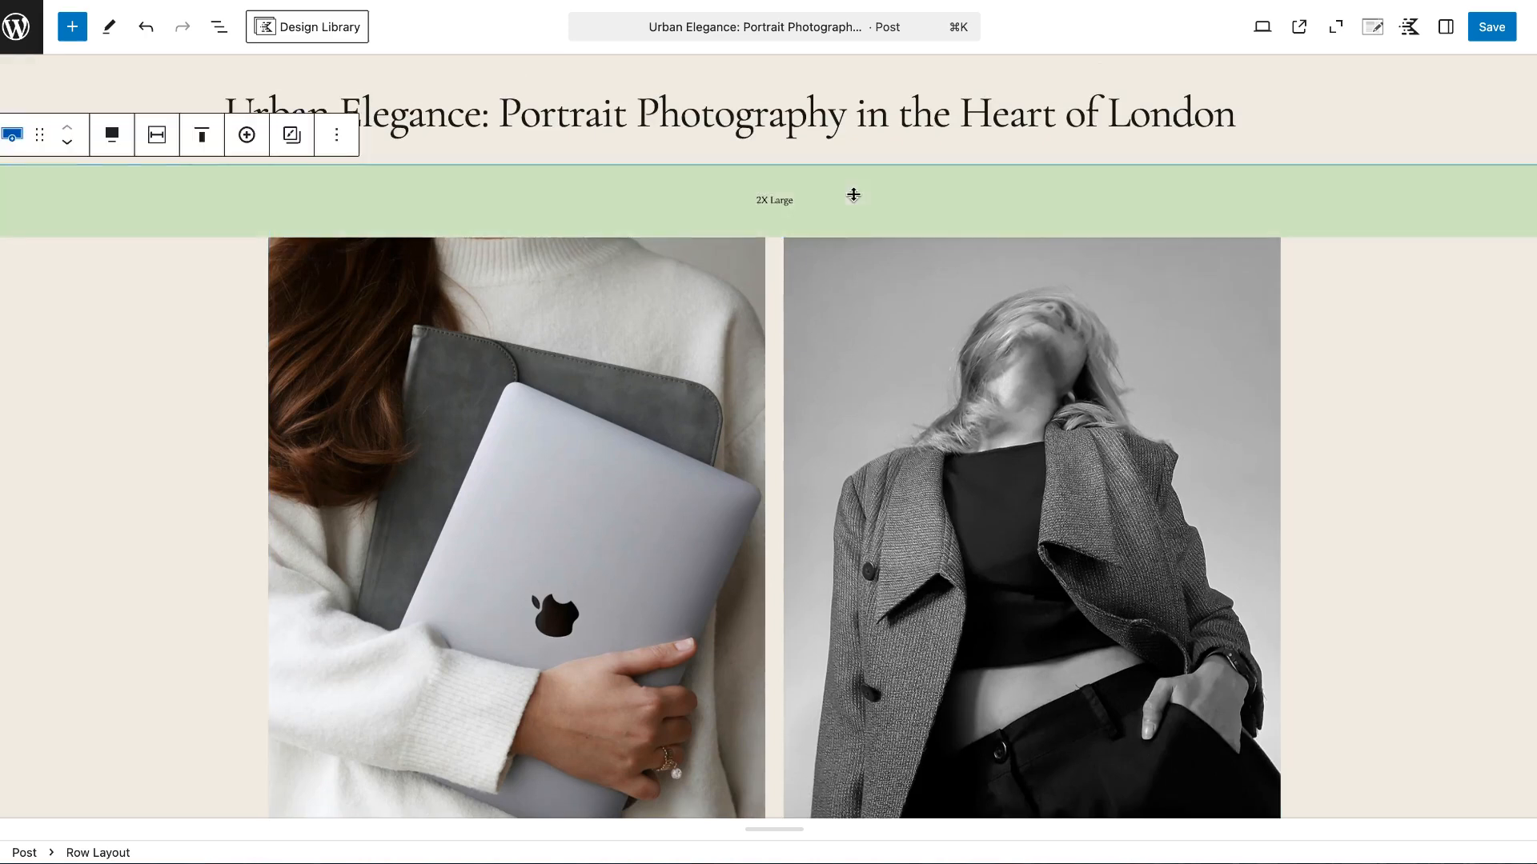
left_click(1492, 28)
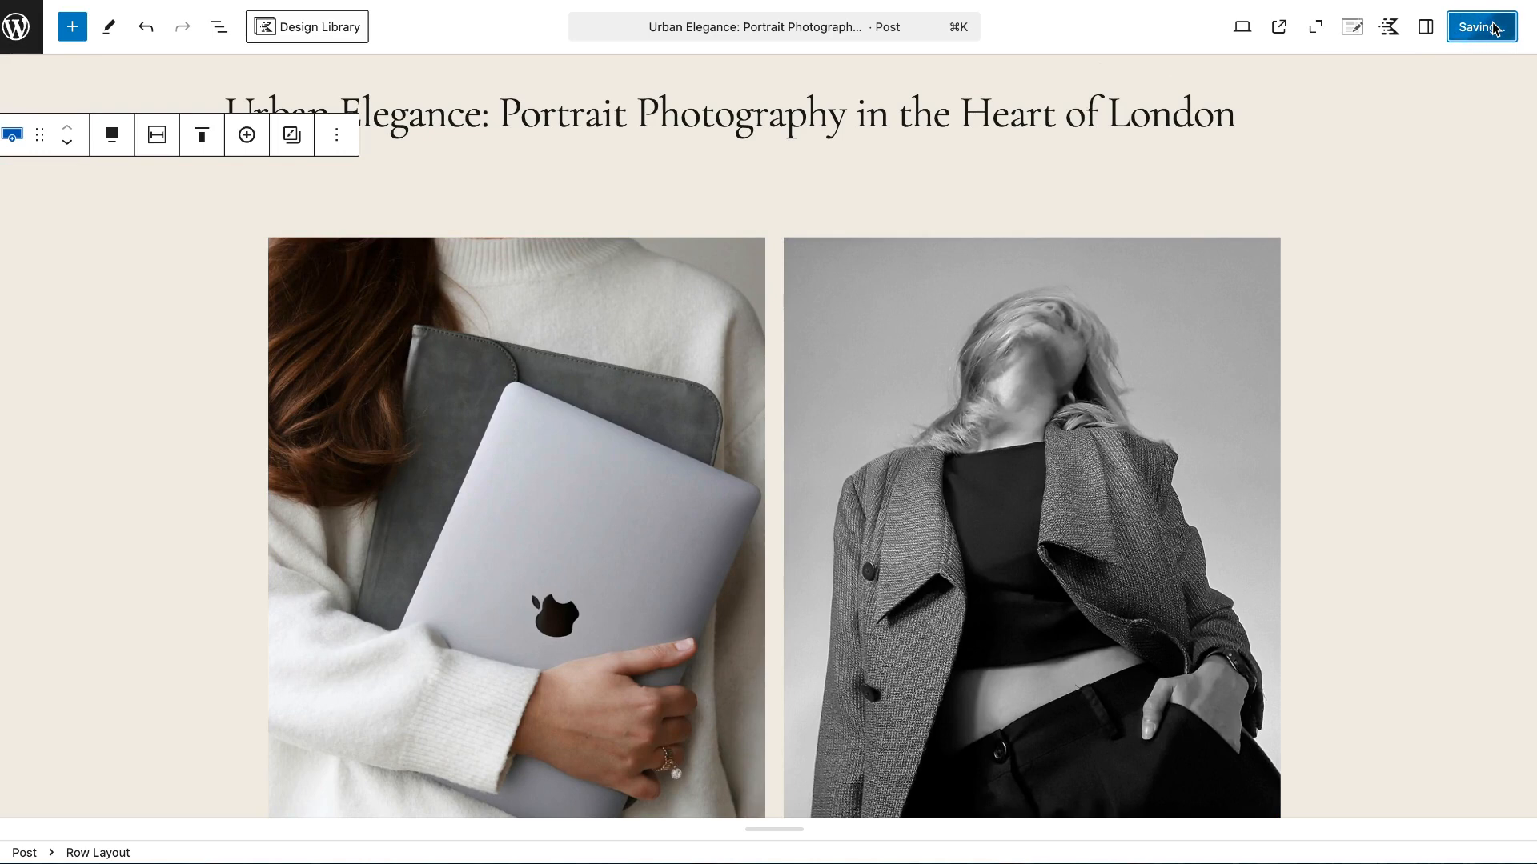
scroll(1182, 244, "down", 2)
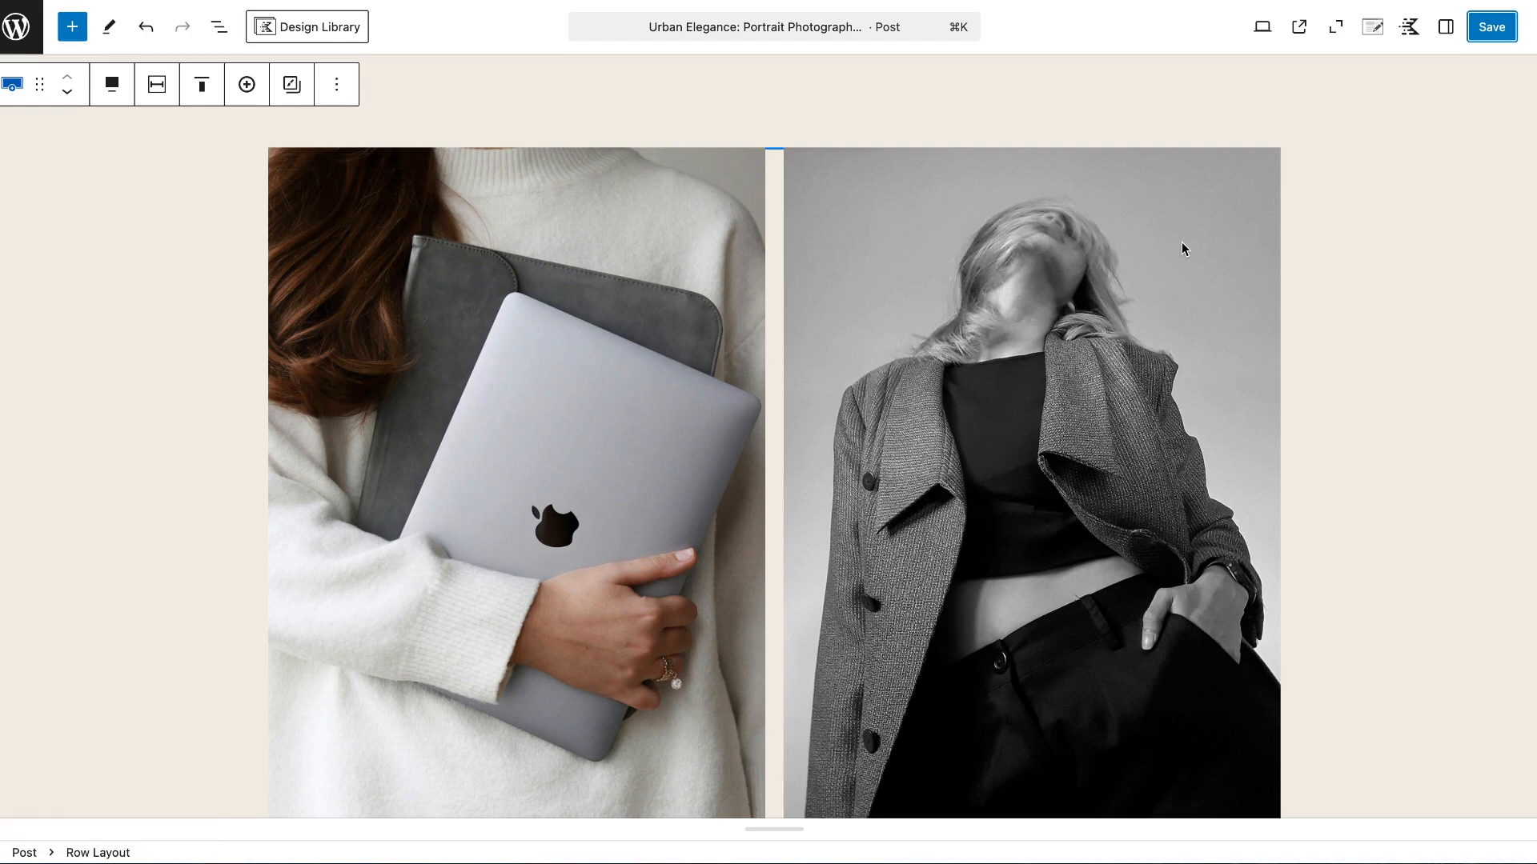
Inspect the alt text of the black-and-white blazer photo in the intro gallery, close the gallery editor and save the post.
left_click(781, 239)
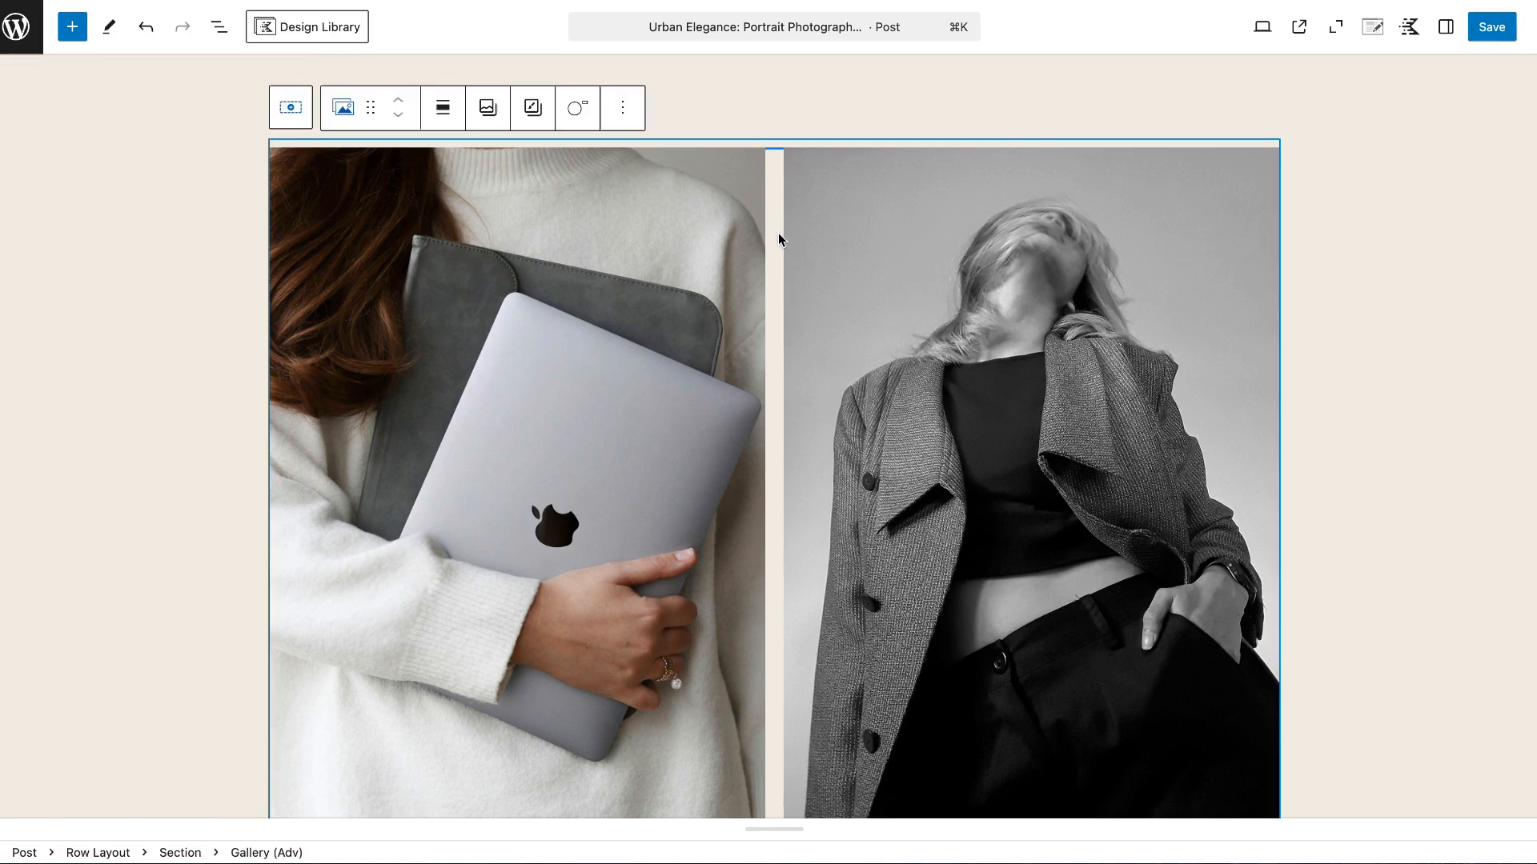
left_click(488, 107)
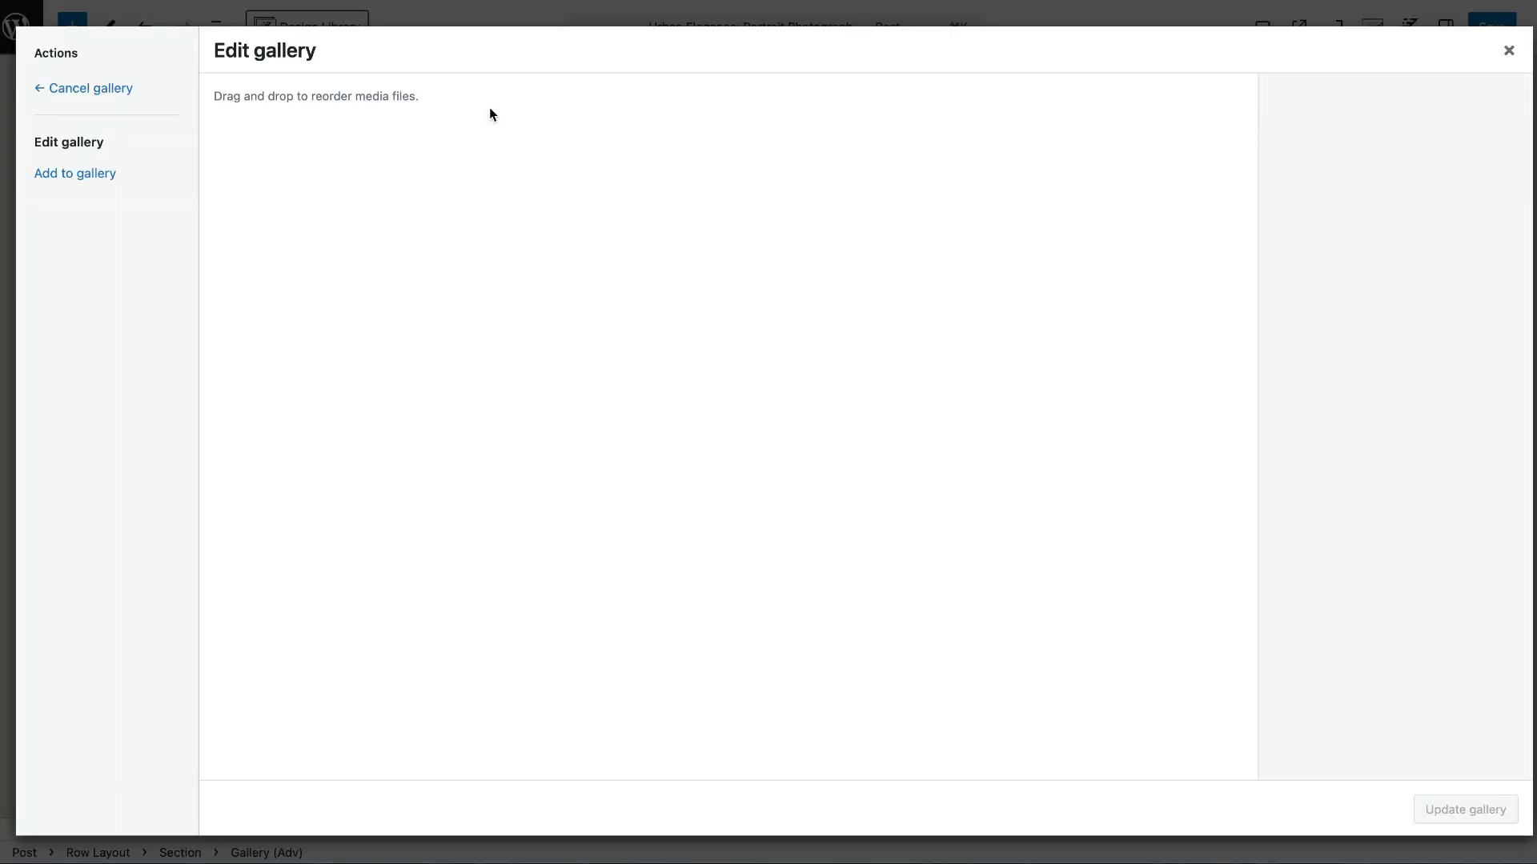
scroll(1358, 331, "down", 3)
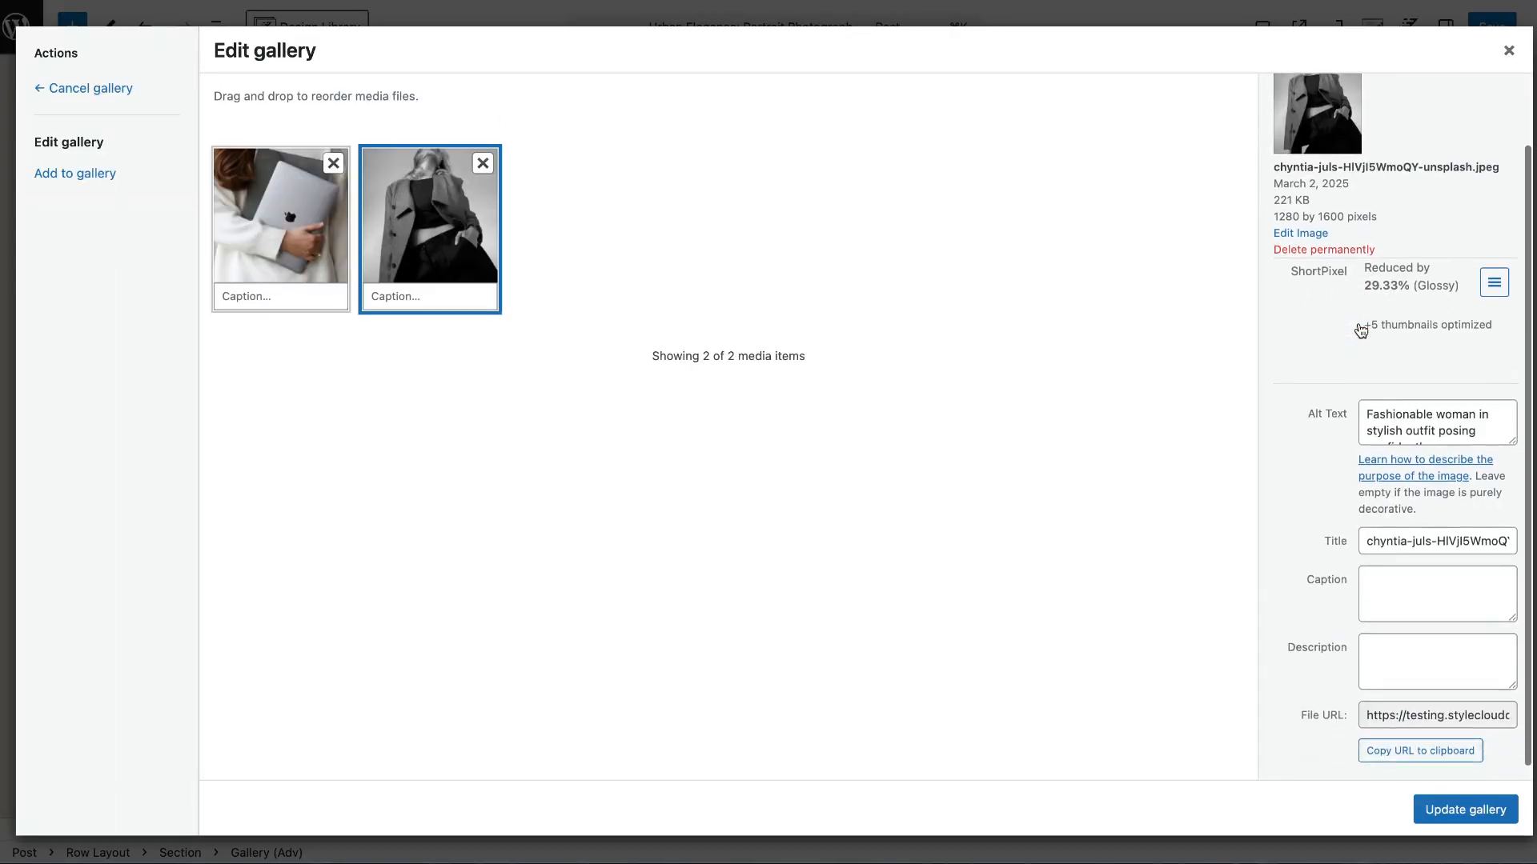
left_click_drag(1511, 429, 1511, 534)
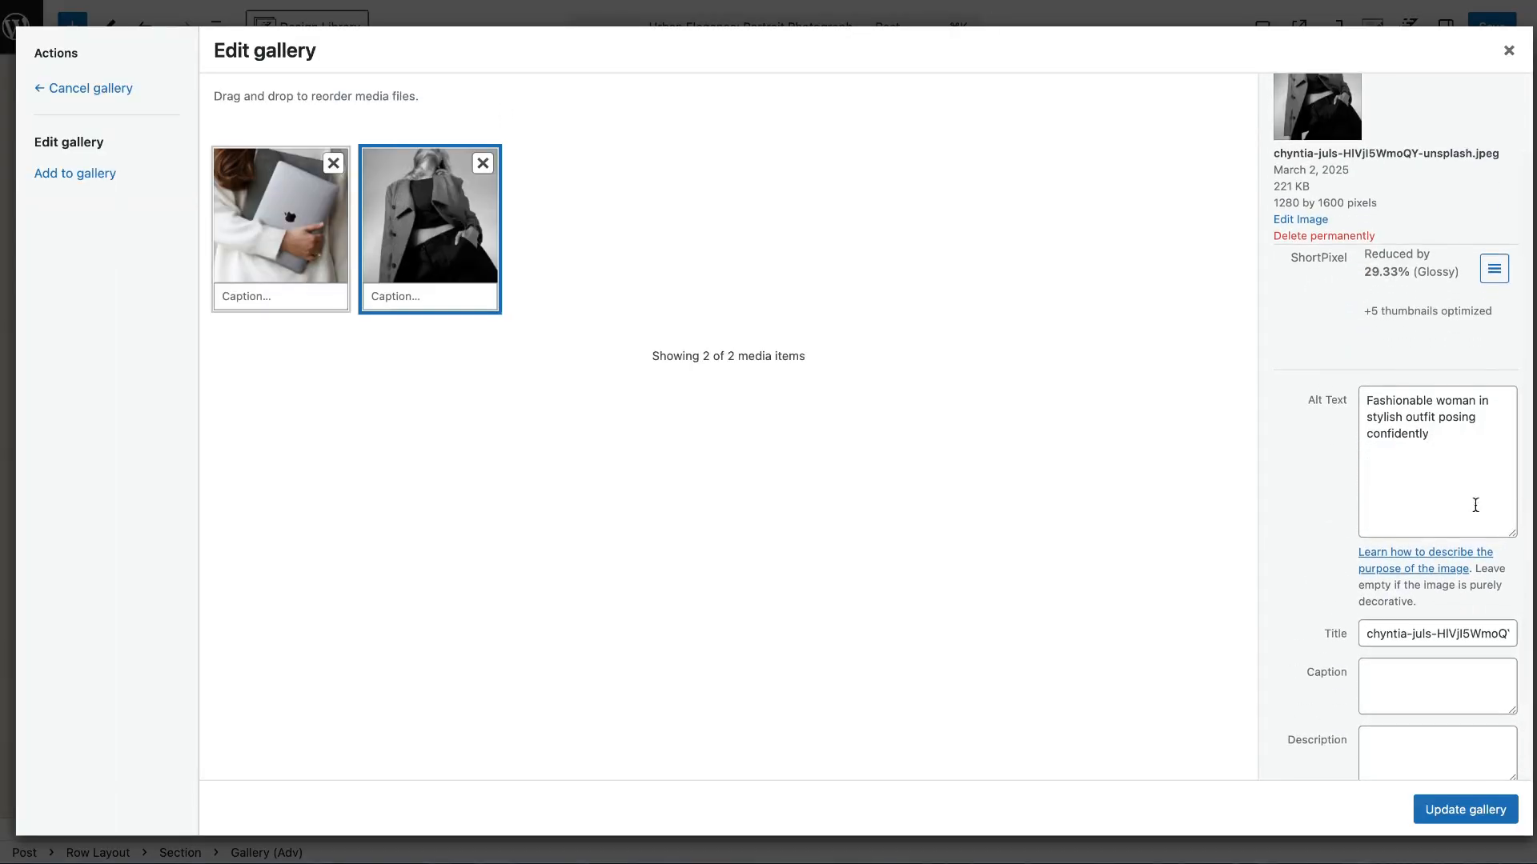
left_click_drag(1451, 445, 1358, 394)
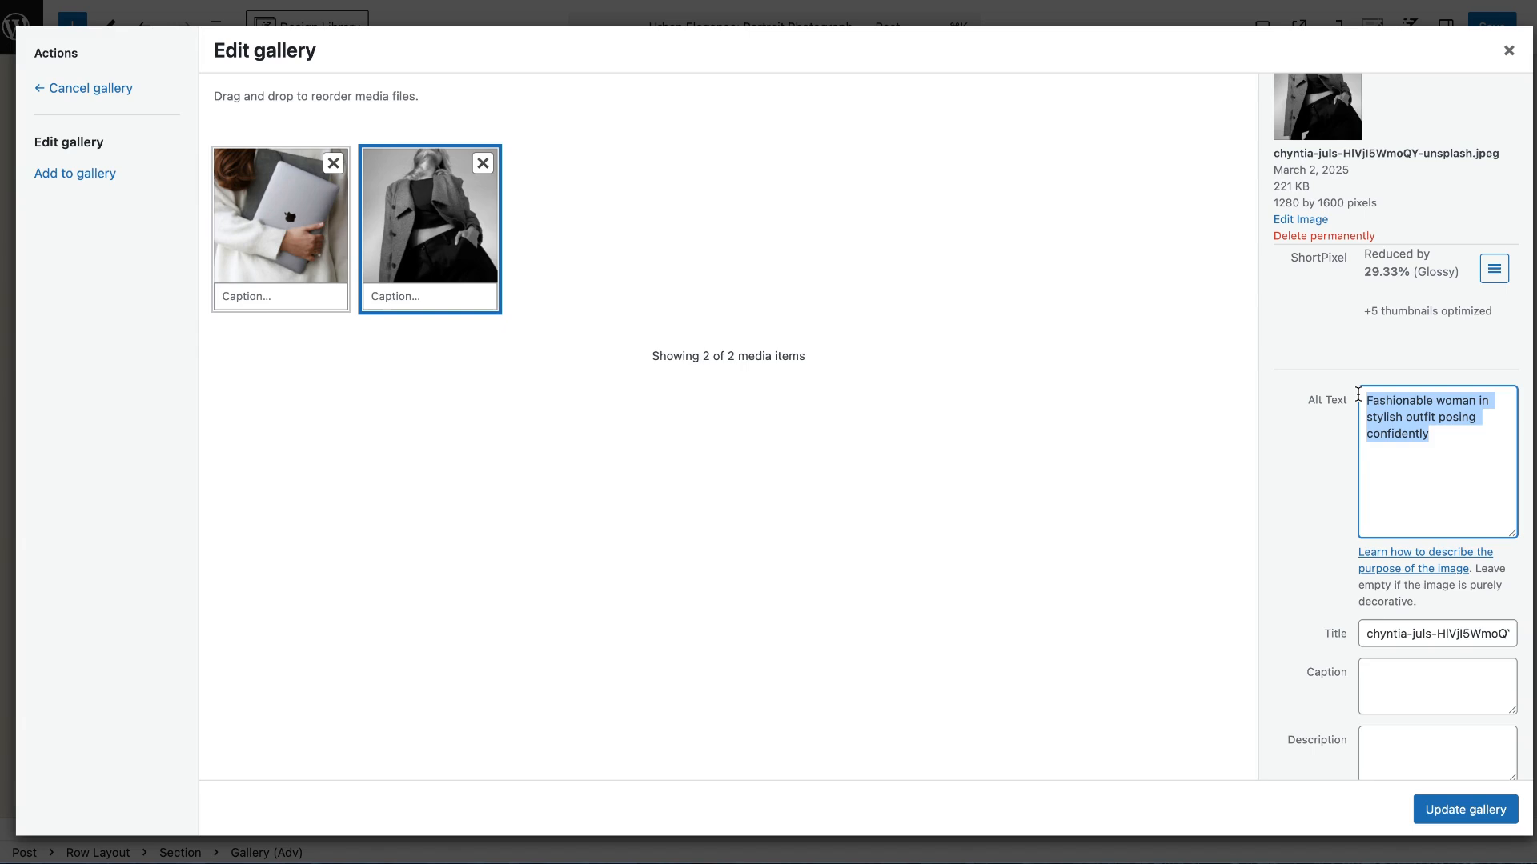
left_click(1507, 49)
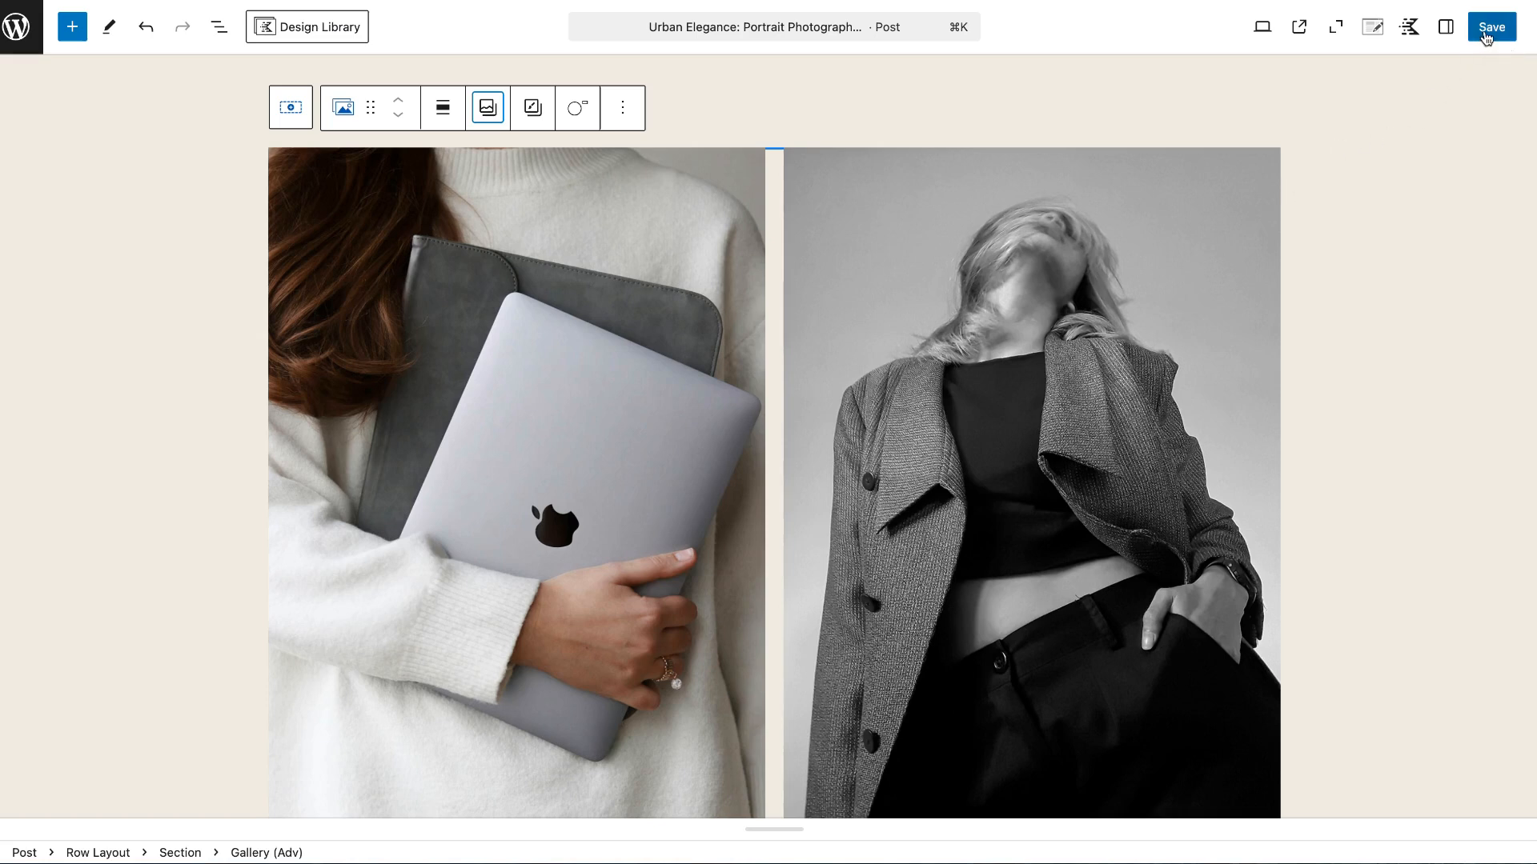
left_click(1488, 29)
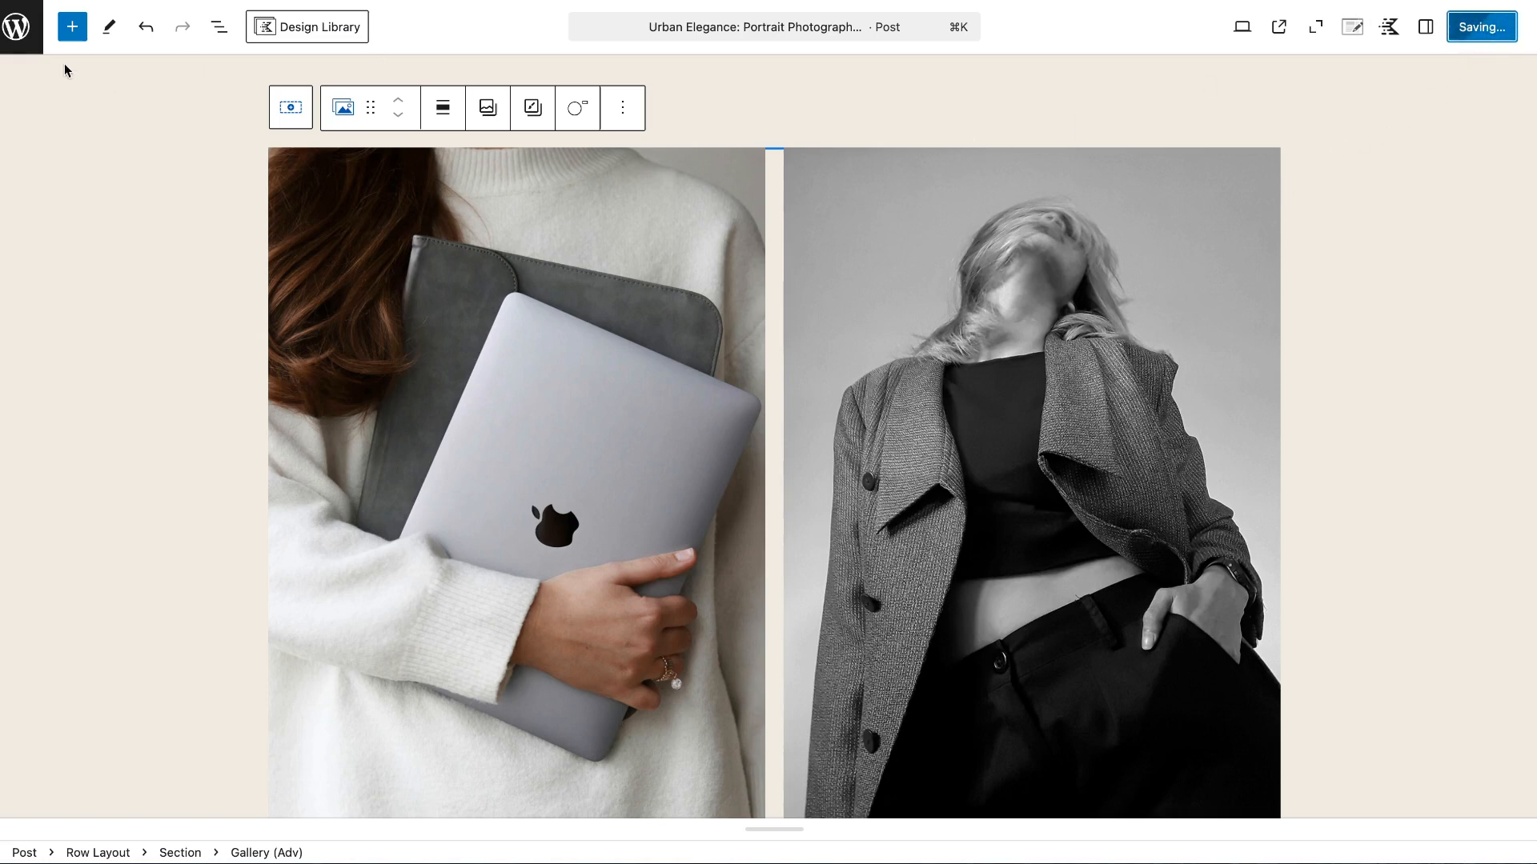
Leave the post and review the Ai Alt Text Generator settings, including the option to create alt text automatically for new uploads.
left_click(23, 31)
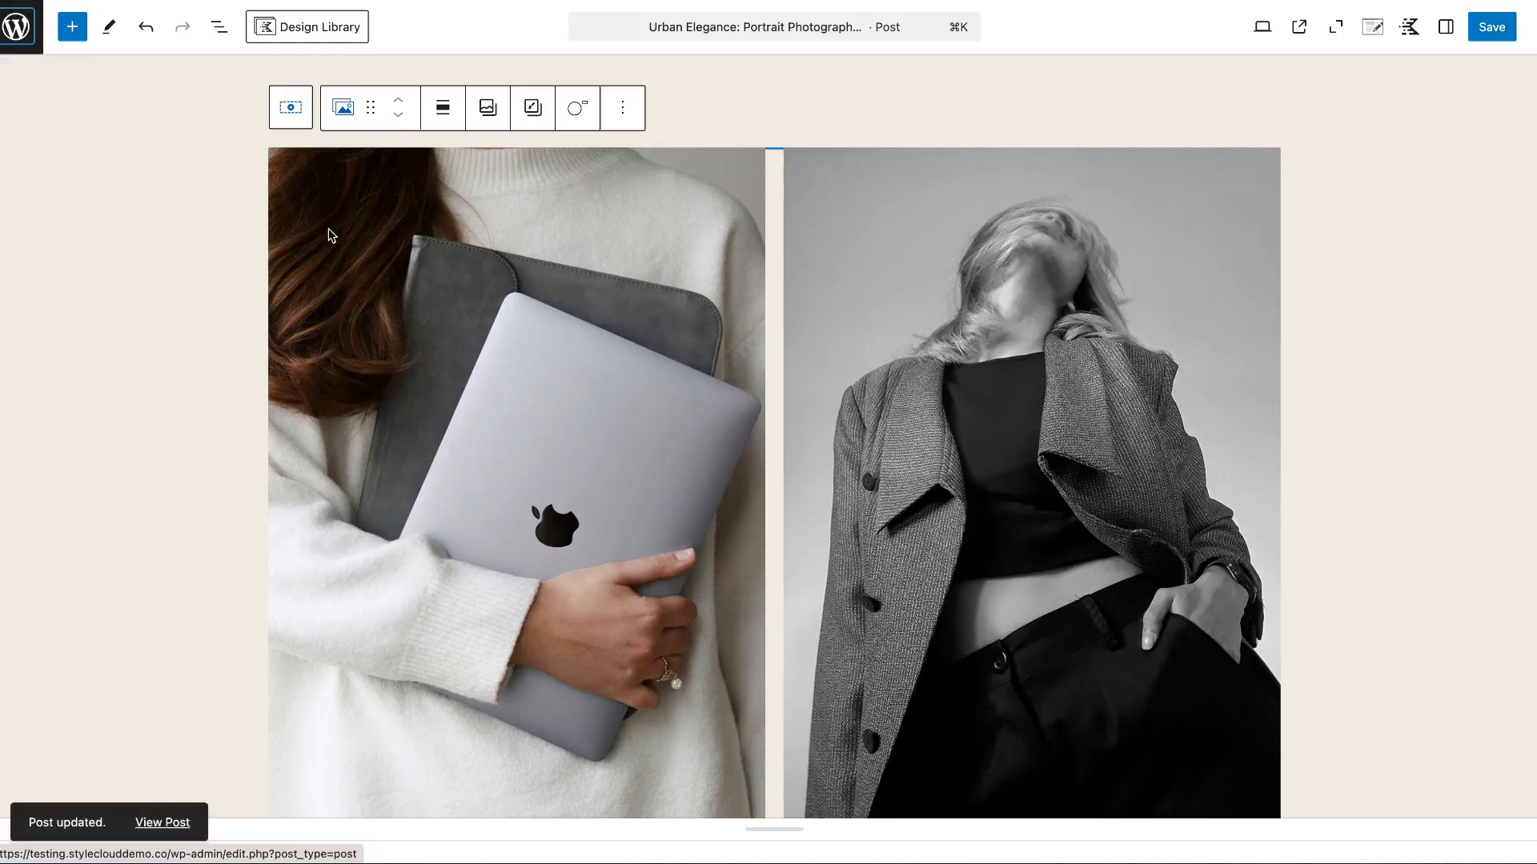
mouse_move(78, 367)
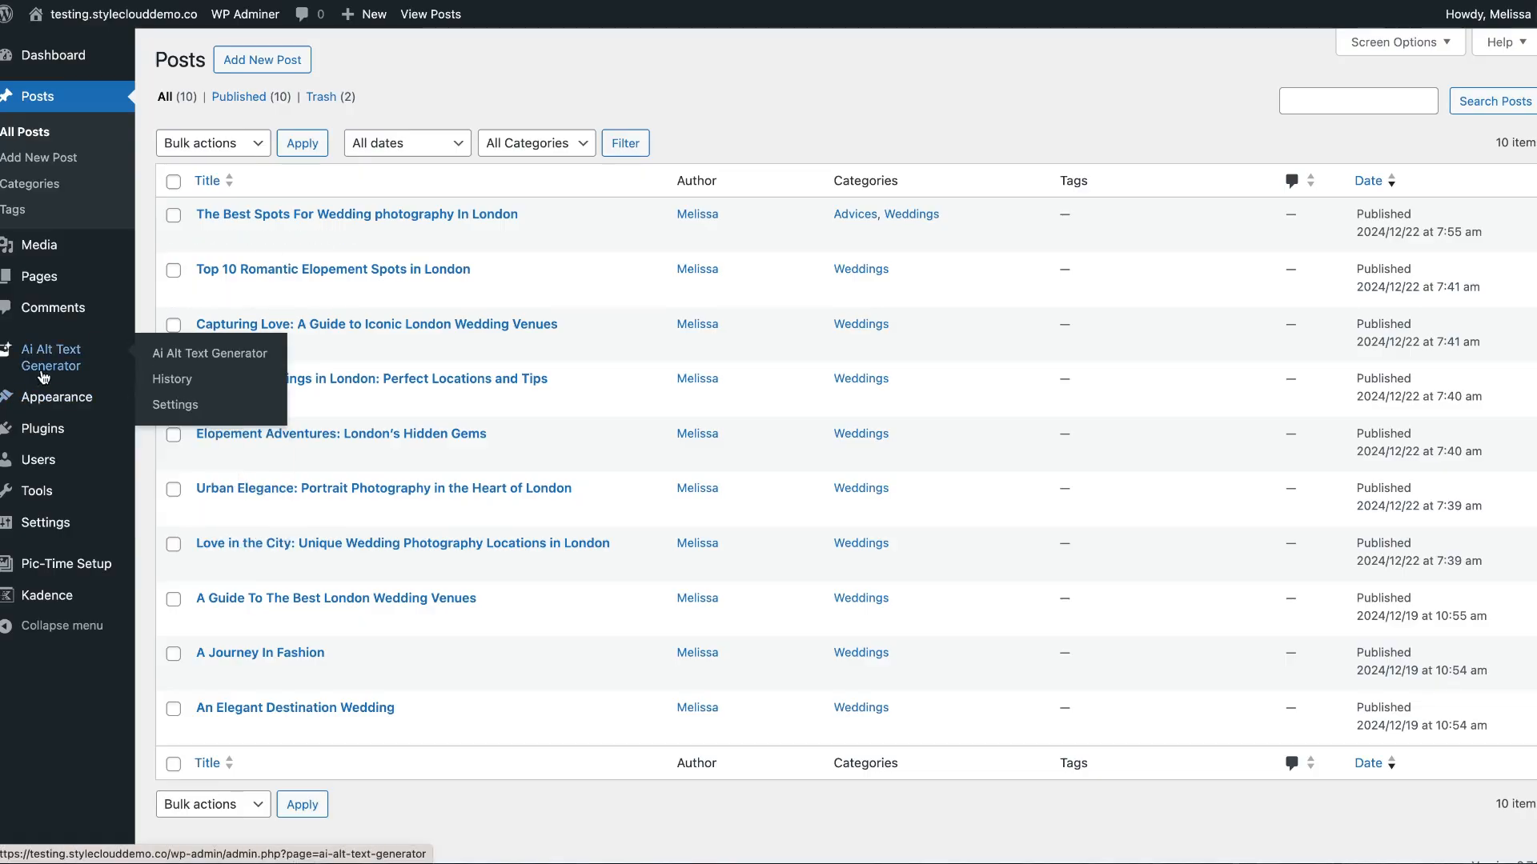
left_click(175, 404)
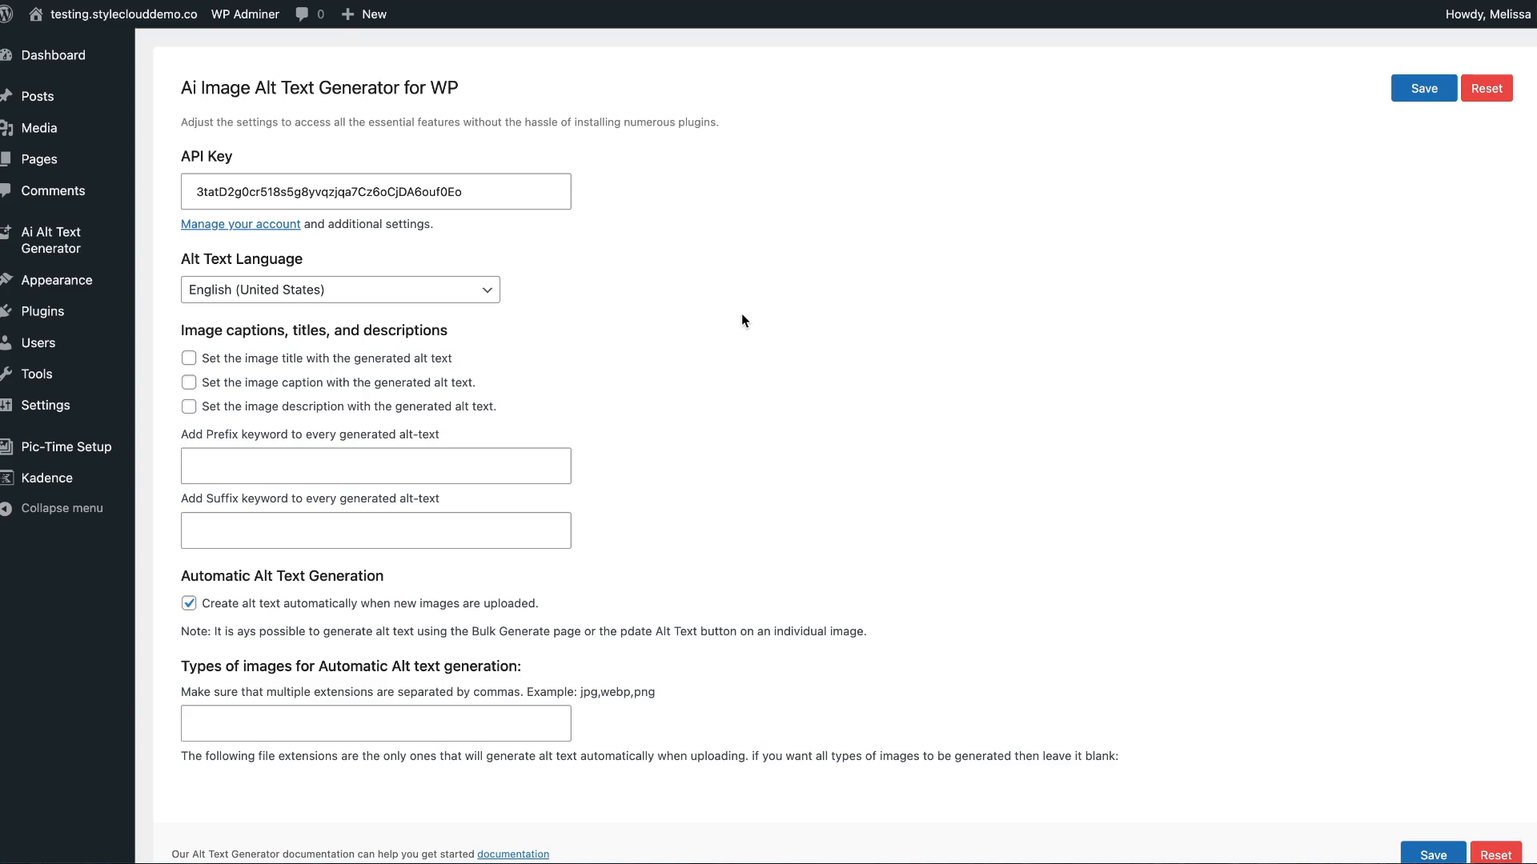
scroll(741, 320, "down", 2)
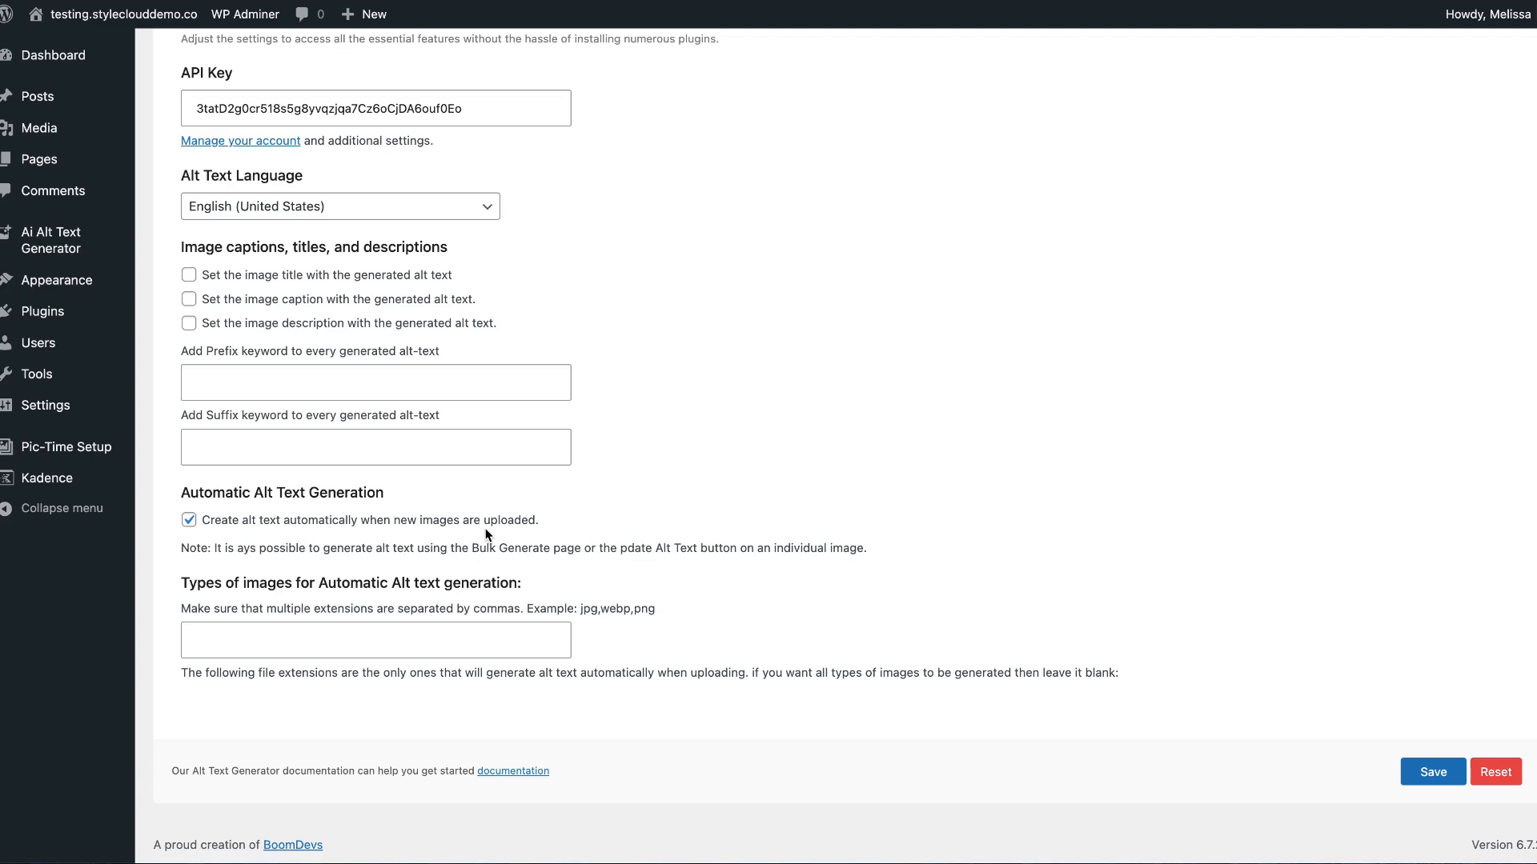
left_click(189, 521)
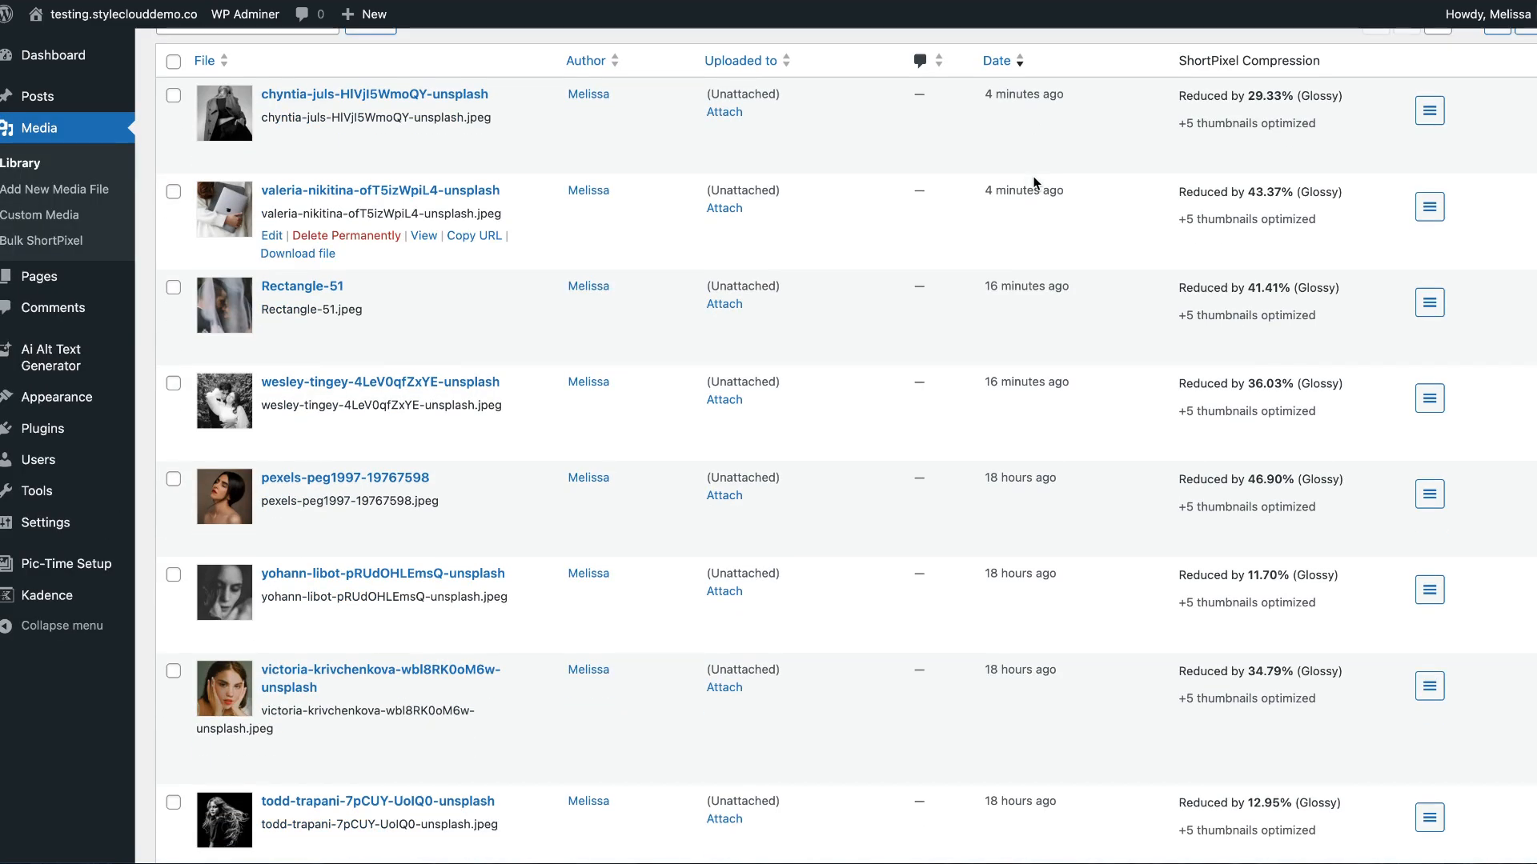
Open the second-to-last image on the media library's first page and check its alternative text and description.
scroll(1032, 183, "down", 20)
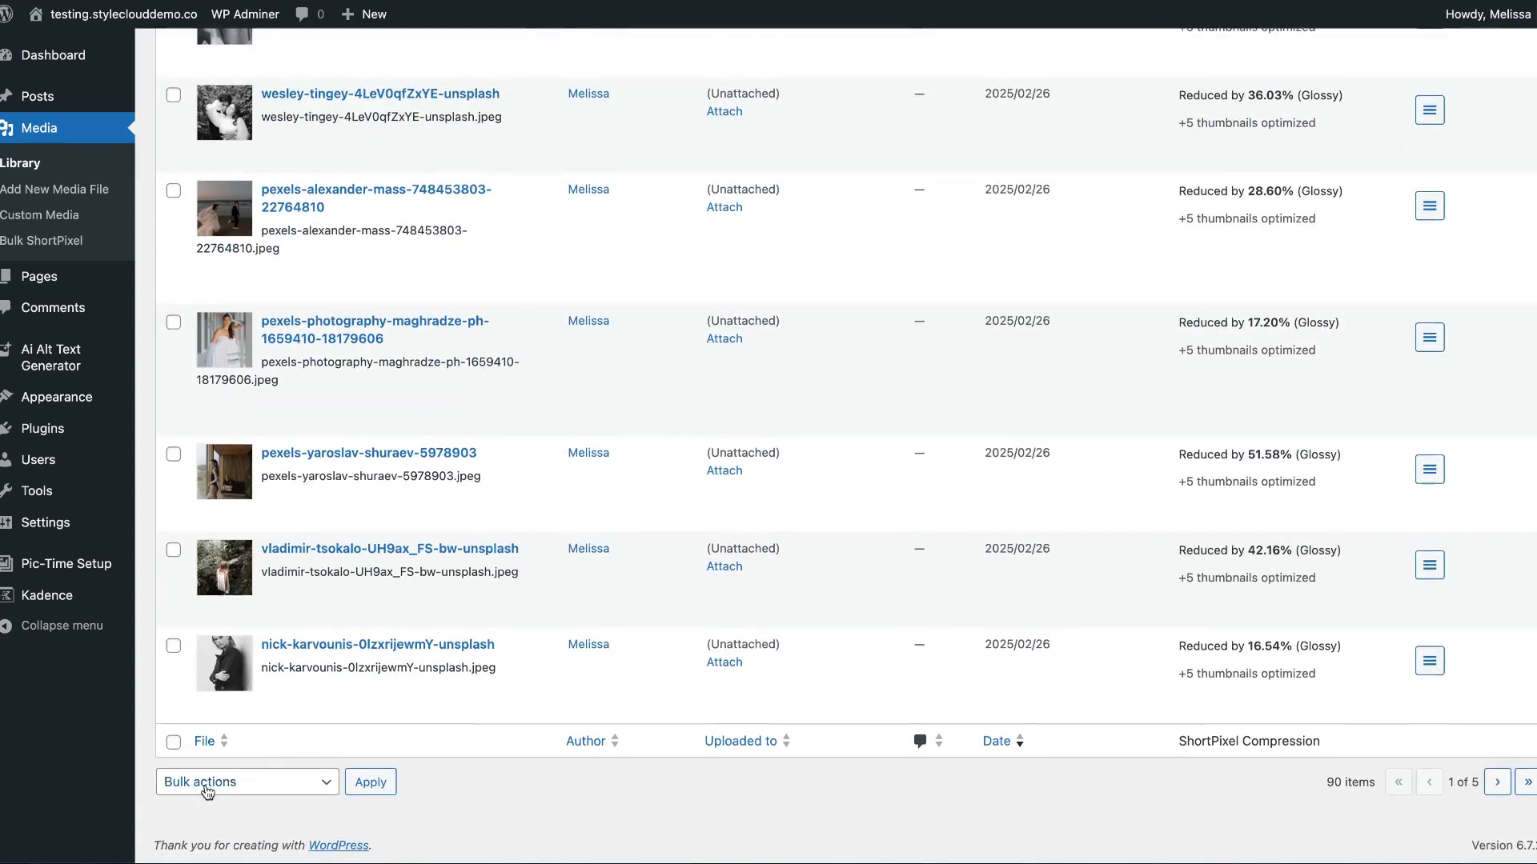
left_click(381, 550)
scroll(896, 440, "down", 2)
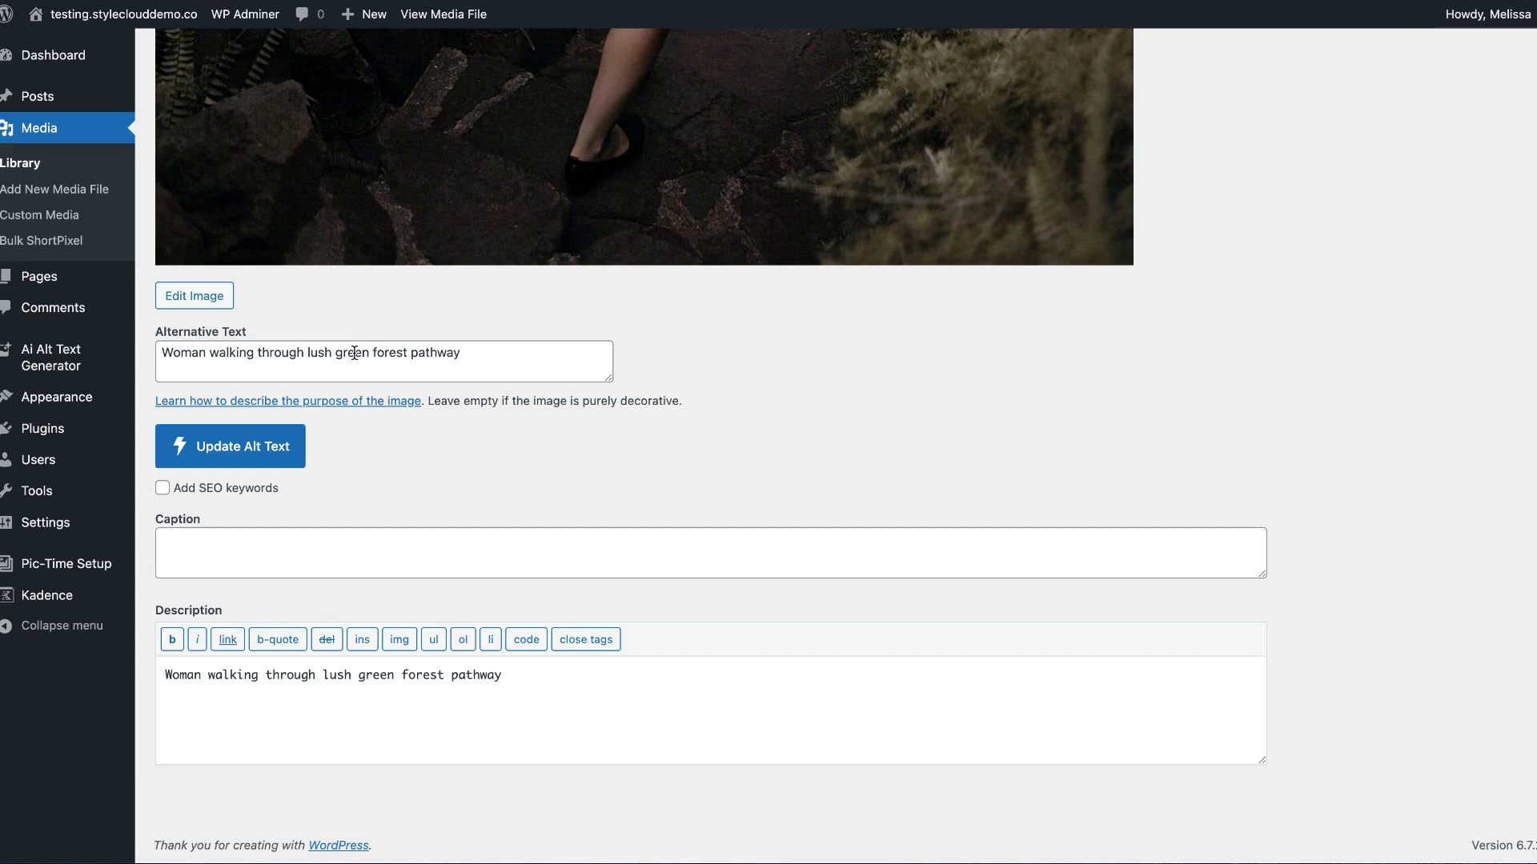
Reopen the post Urban Elegance: Portrait Photography in the Heart of London and look through its layout.
left_click(38, 96)
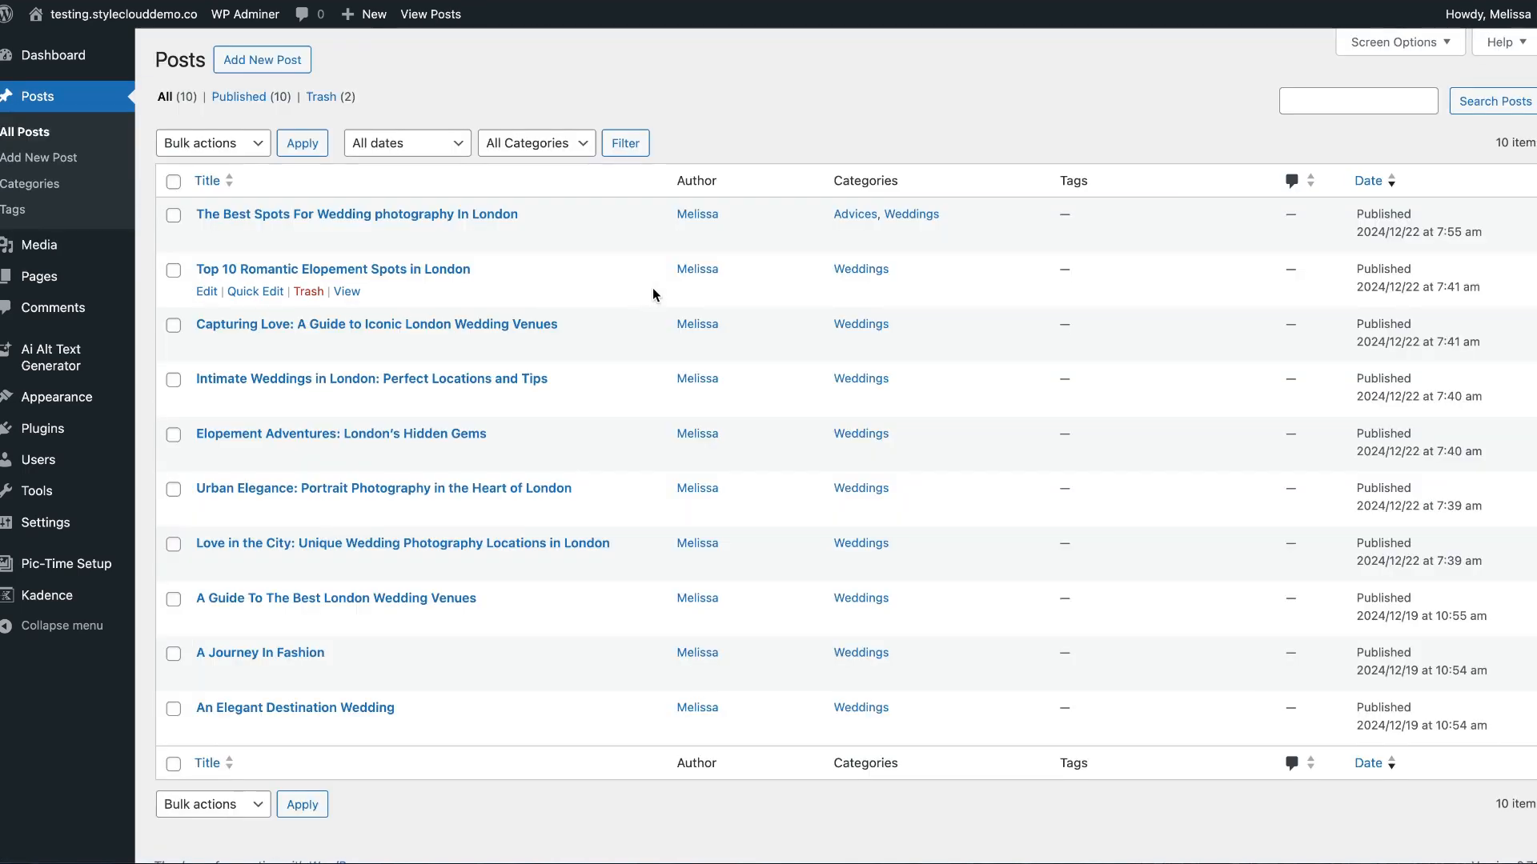
left_click(480, 488)
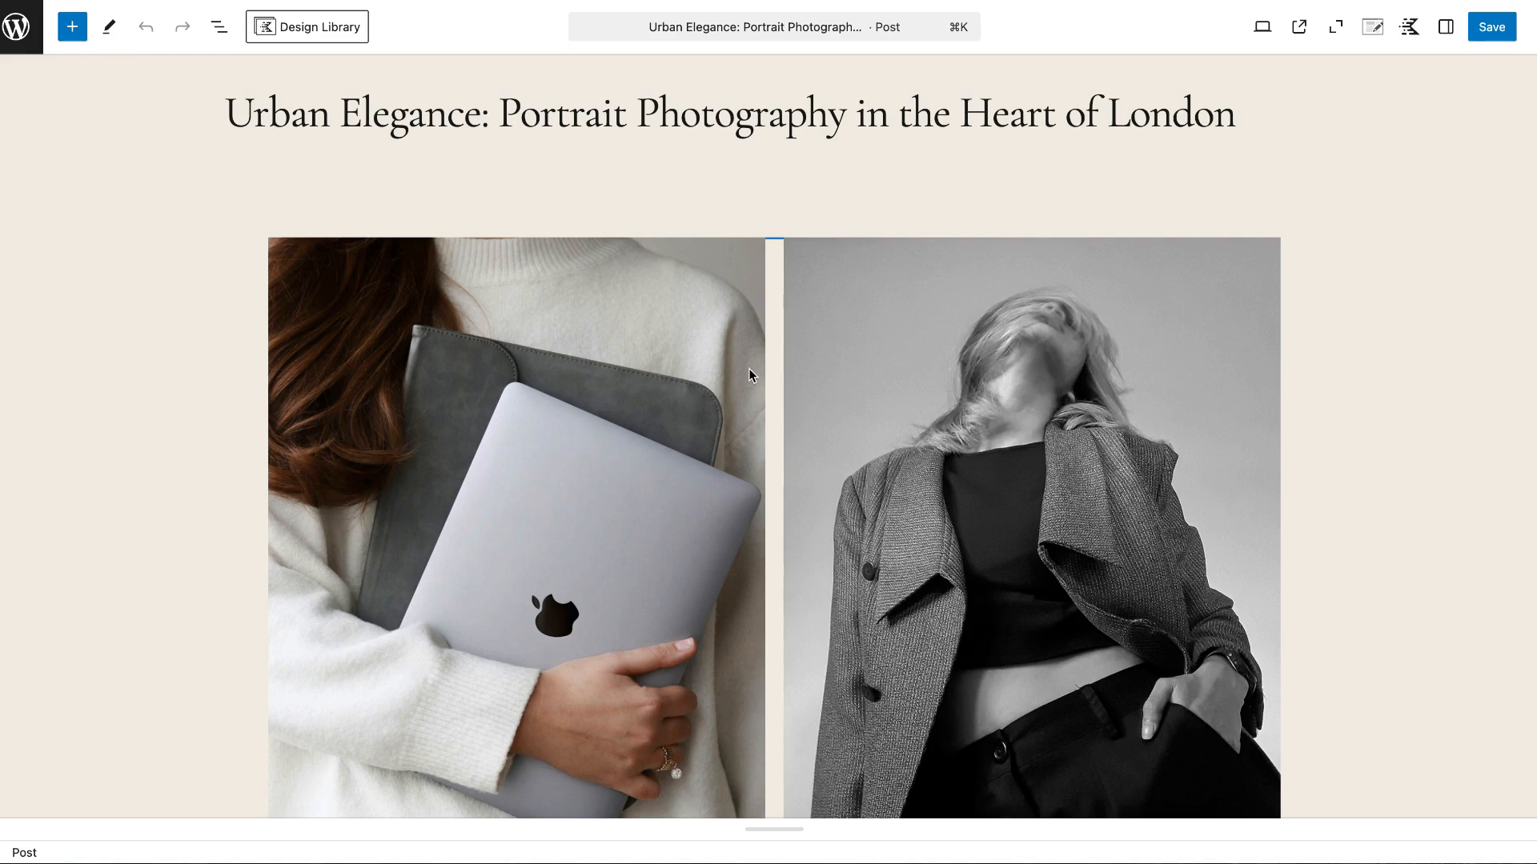
scroll(748, 369, "down", 12)
scroll(750, 376, "up", 12)
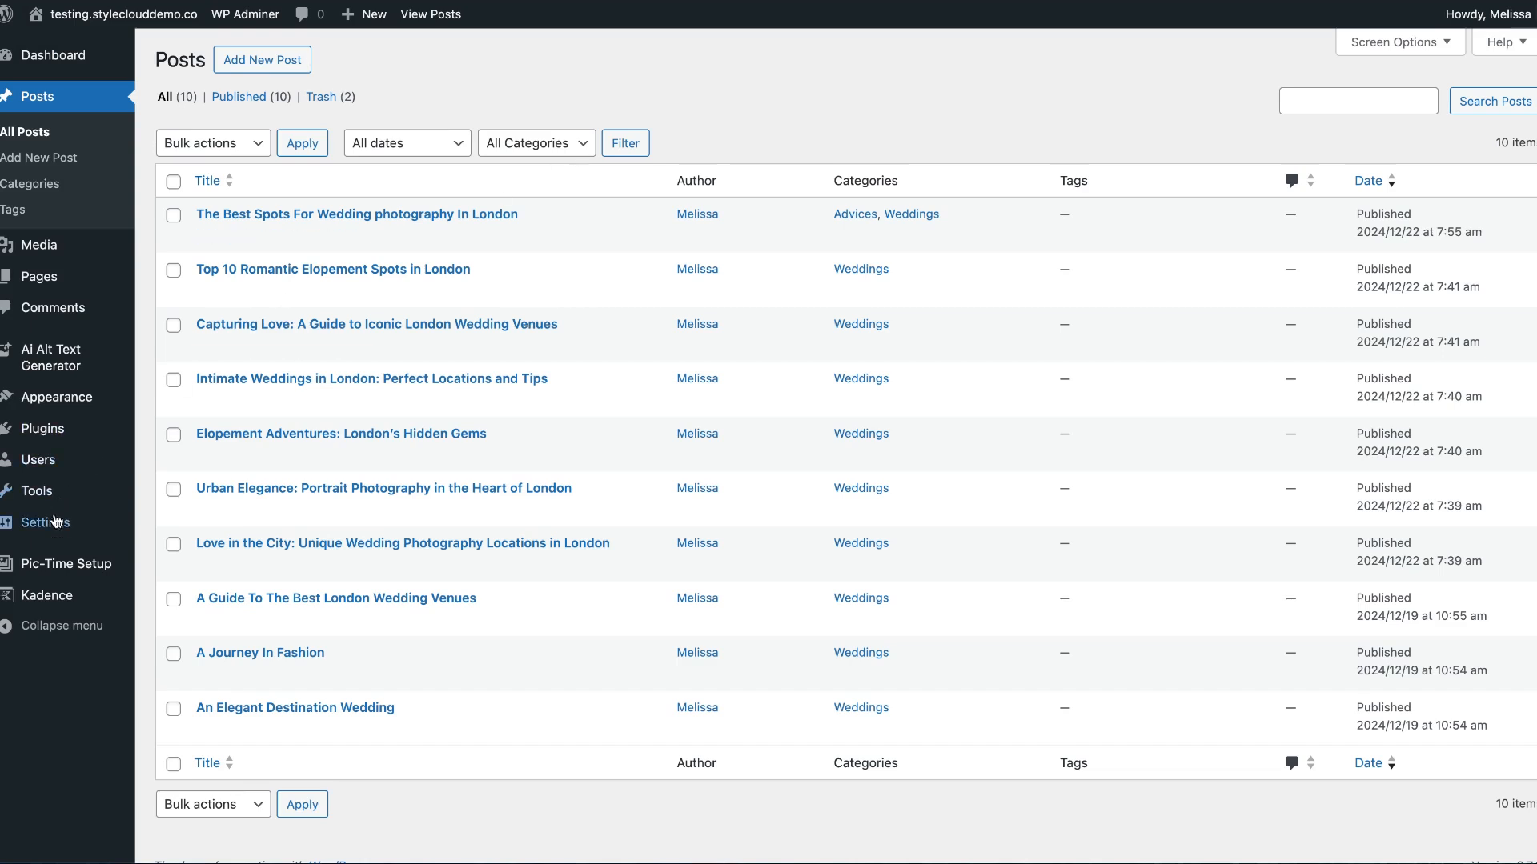
Review ShortPixel's Image Optimization settings, covering the compression type, what to optimize, conversions and resizing of large images.
mouse_move(54, 532)
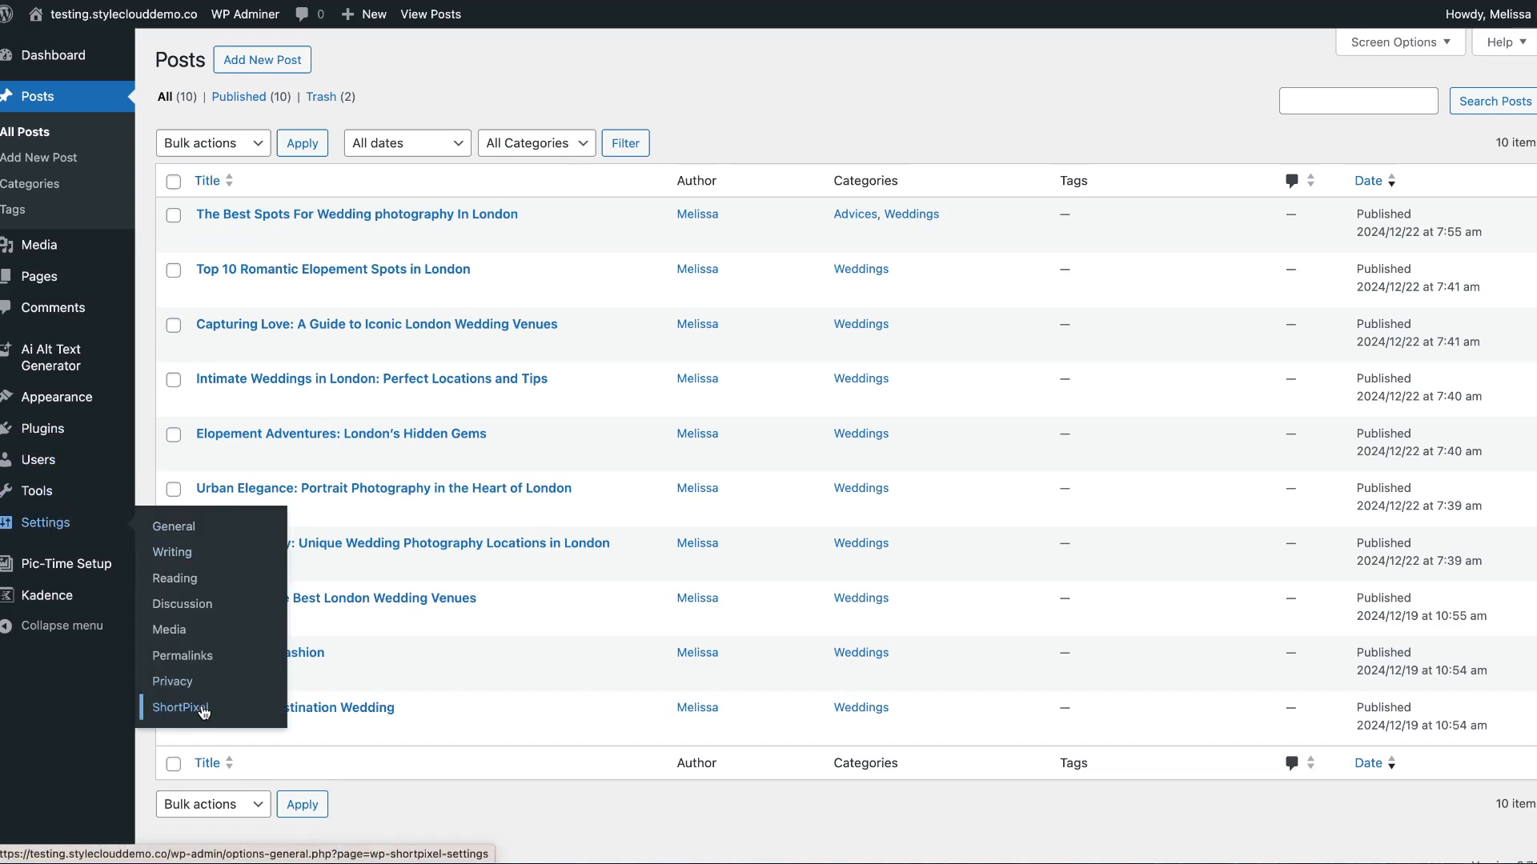
left_click(203, 710)
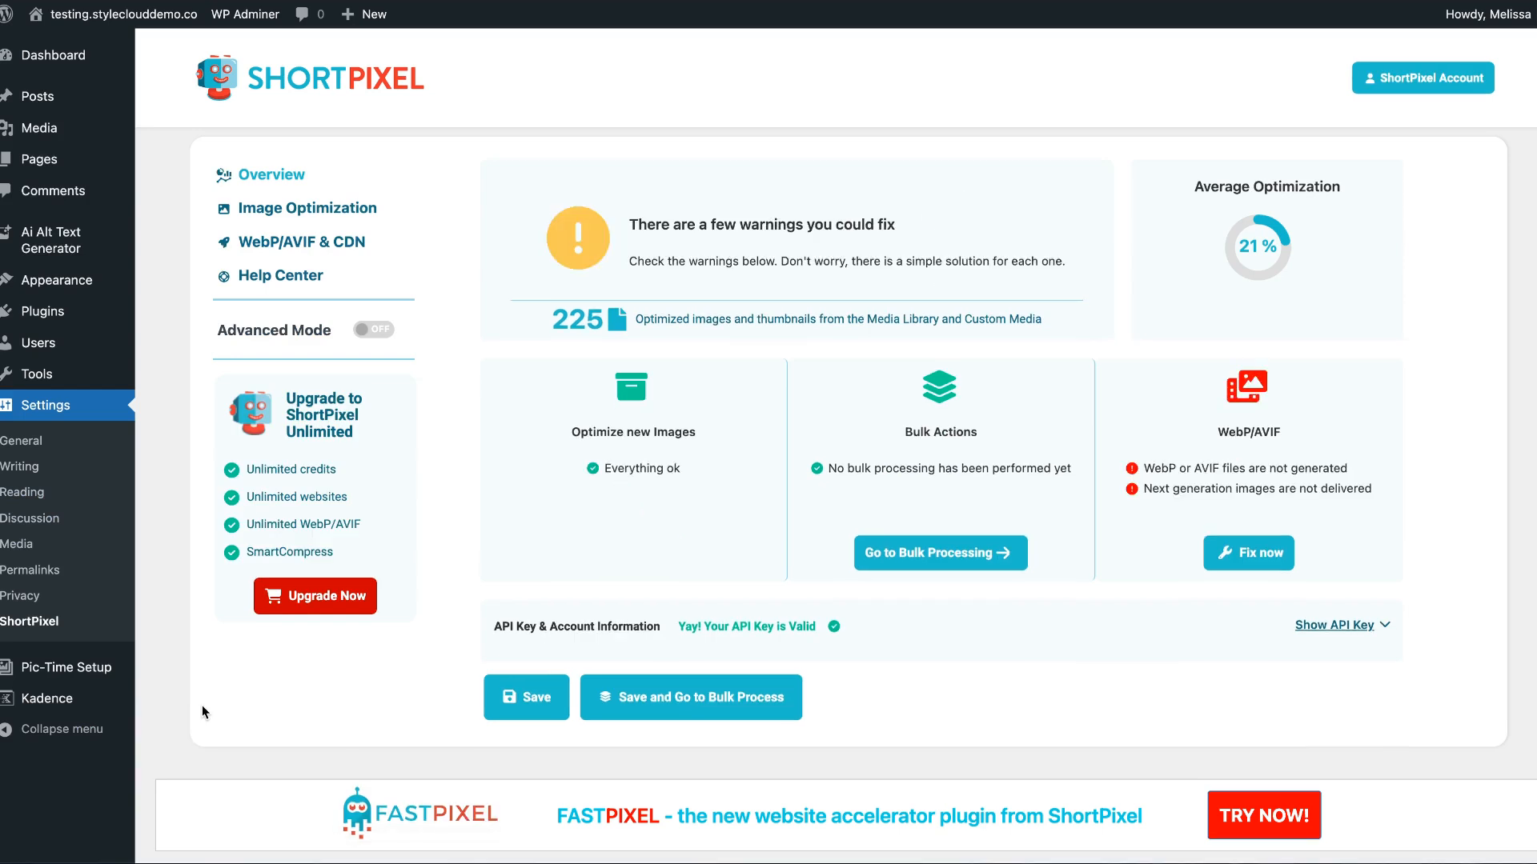
scroll(229, 412, "down", 2)
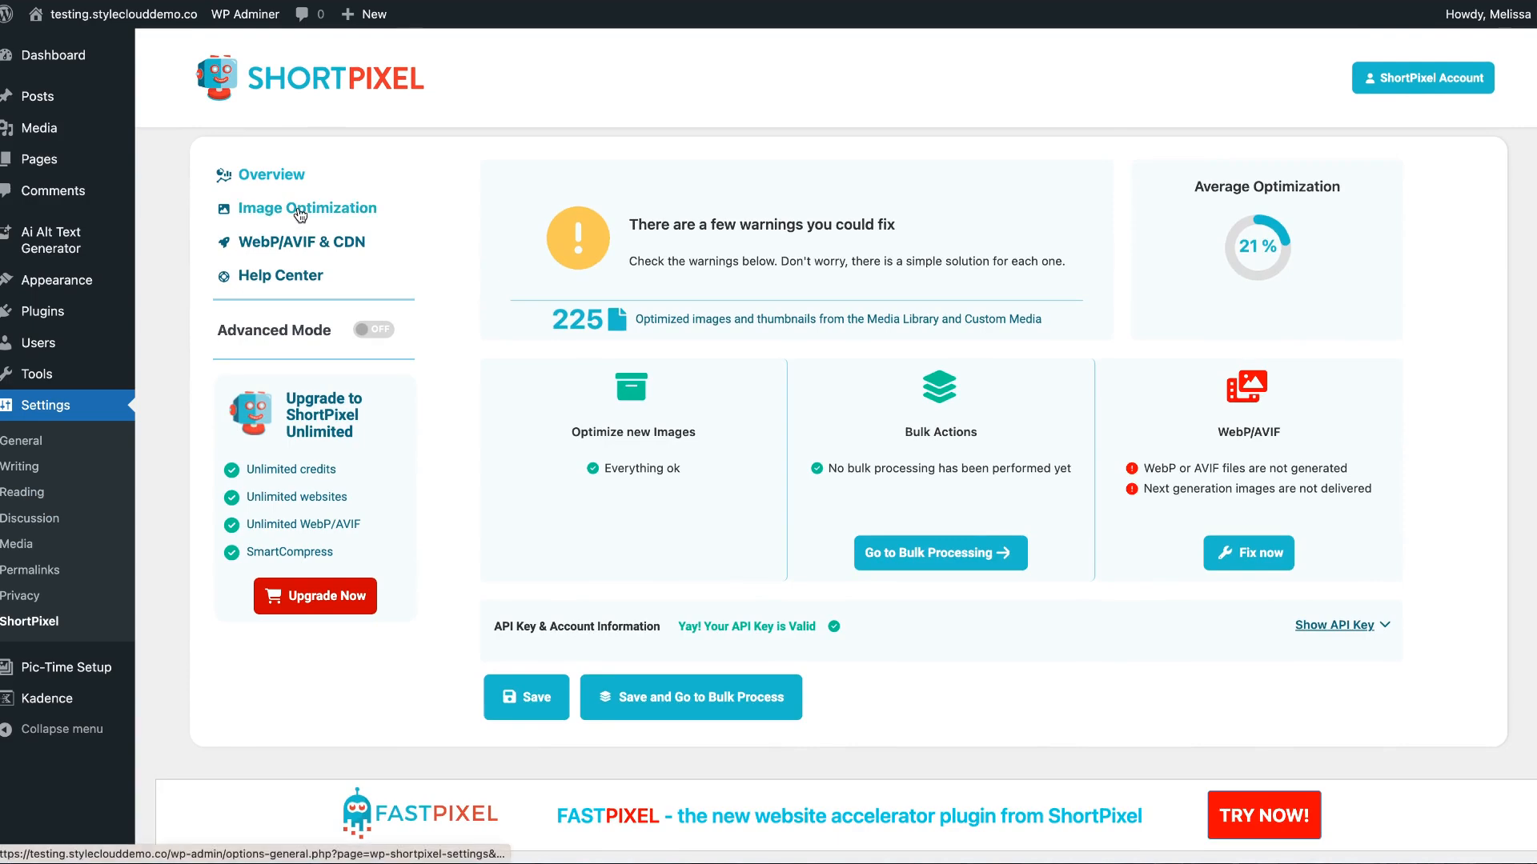
left_click(300, 212)
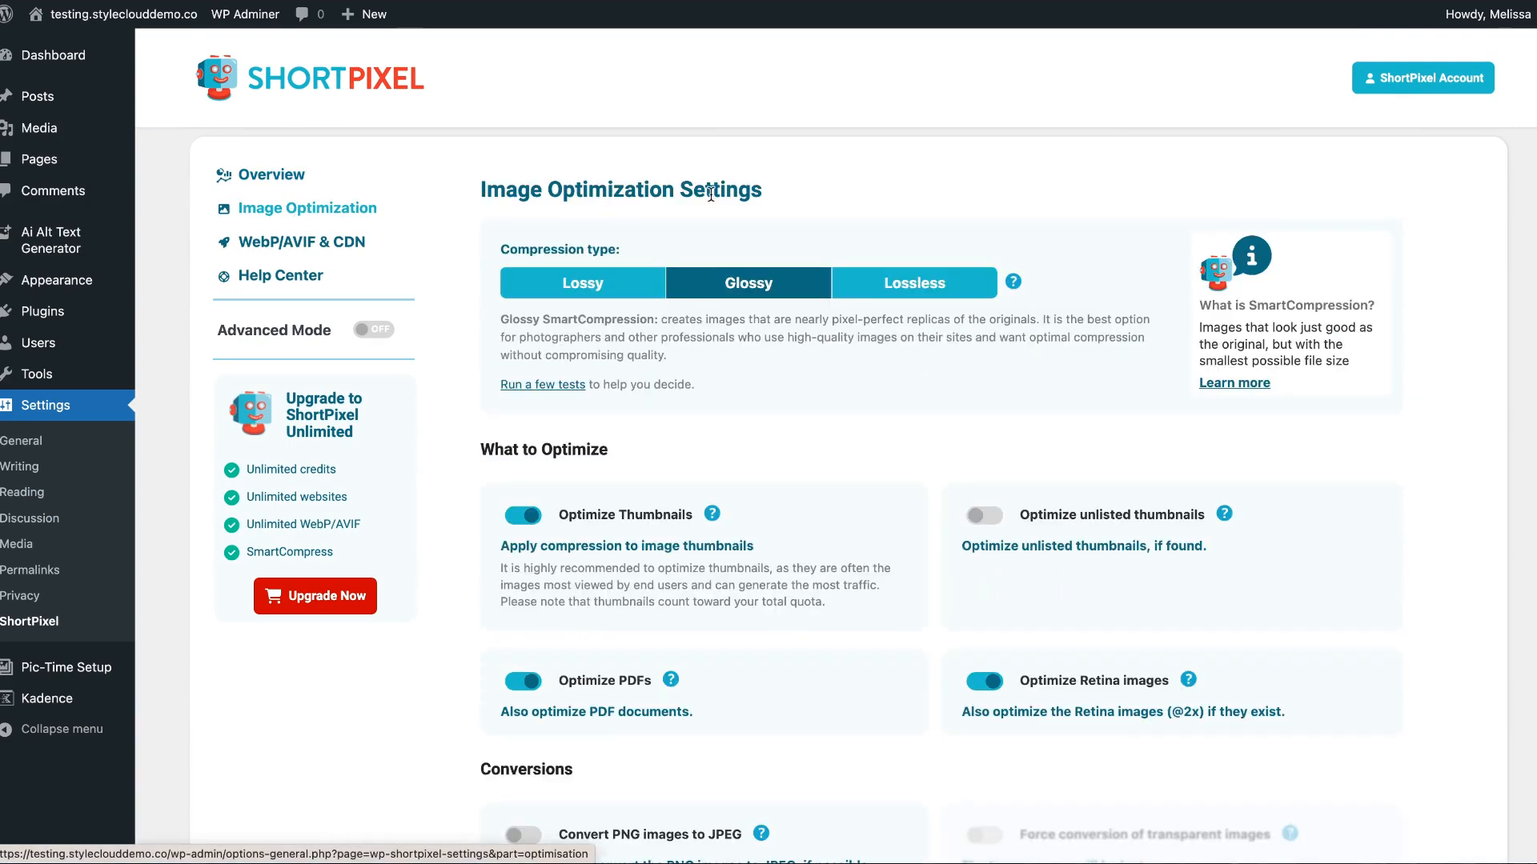
scroll(711, 195, "down", 1)
scroll(711, 195, "down", 10)
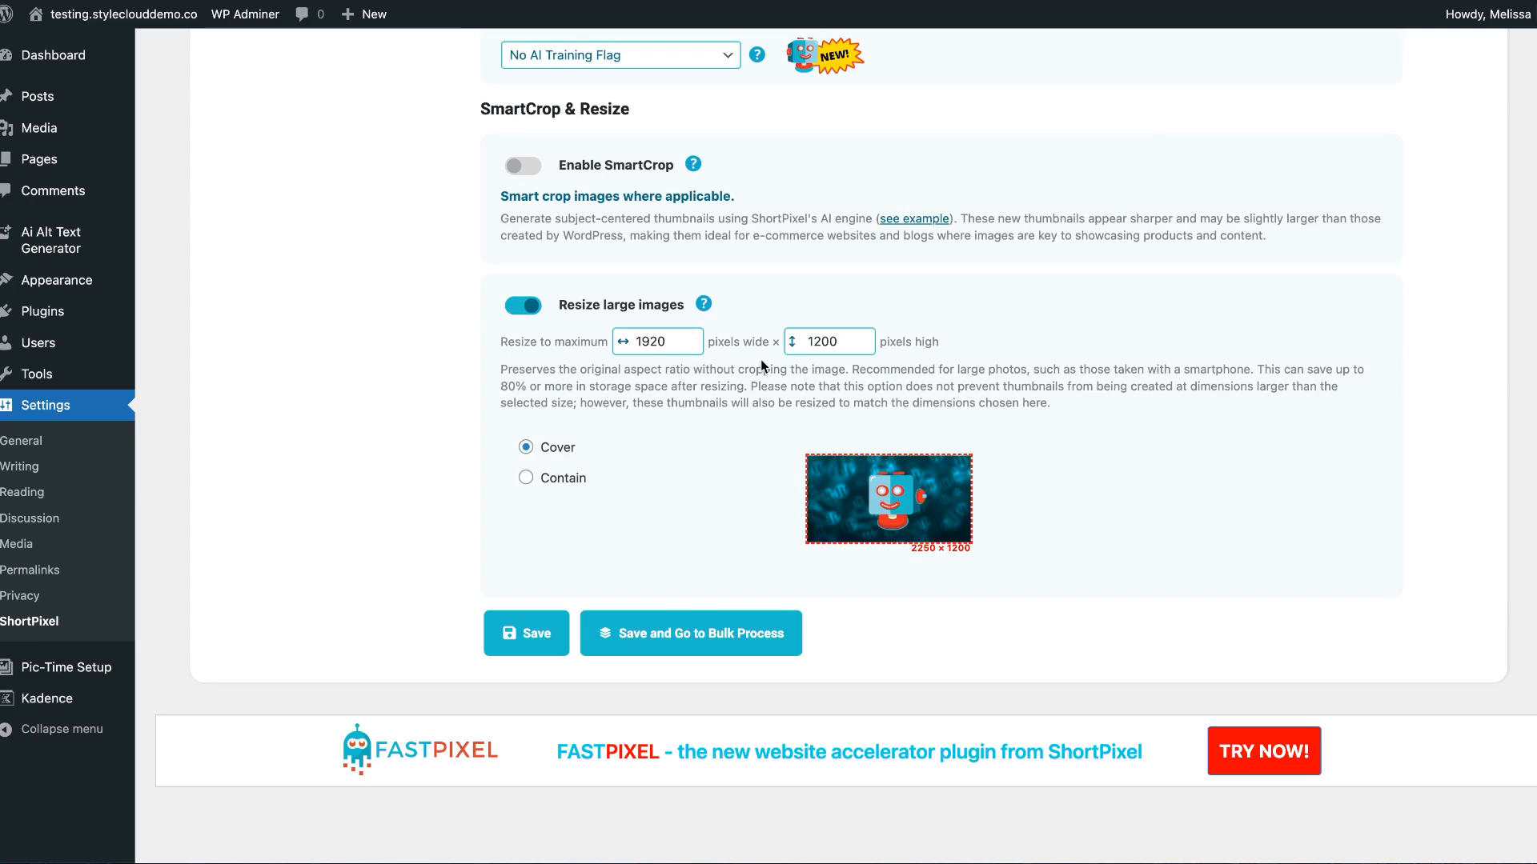
scroll(760, 358, "up", 15)
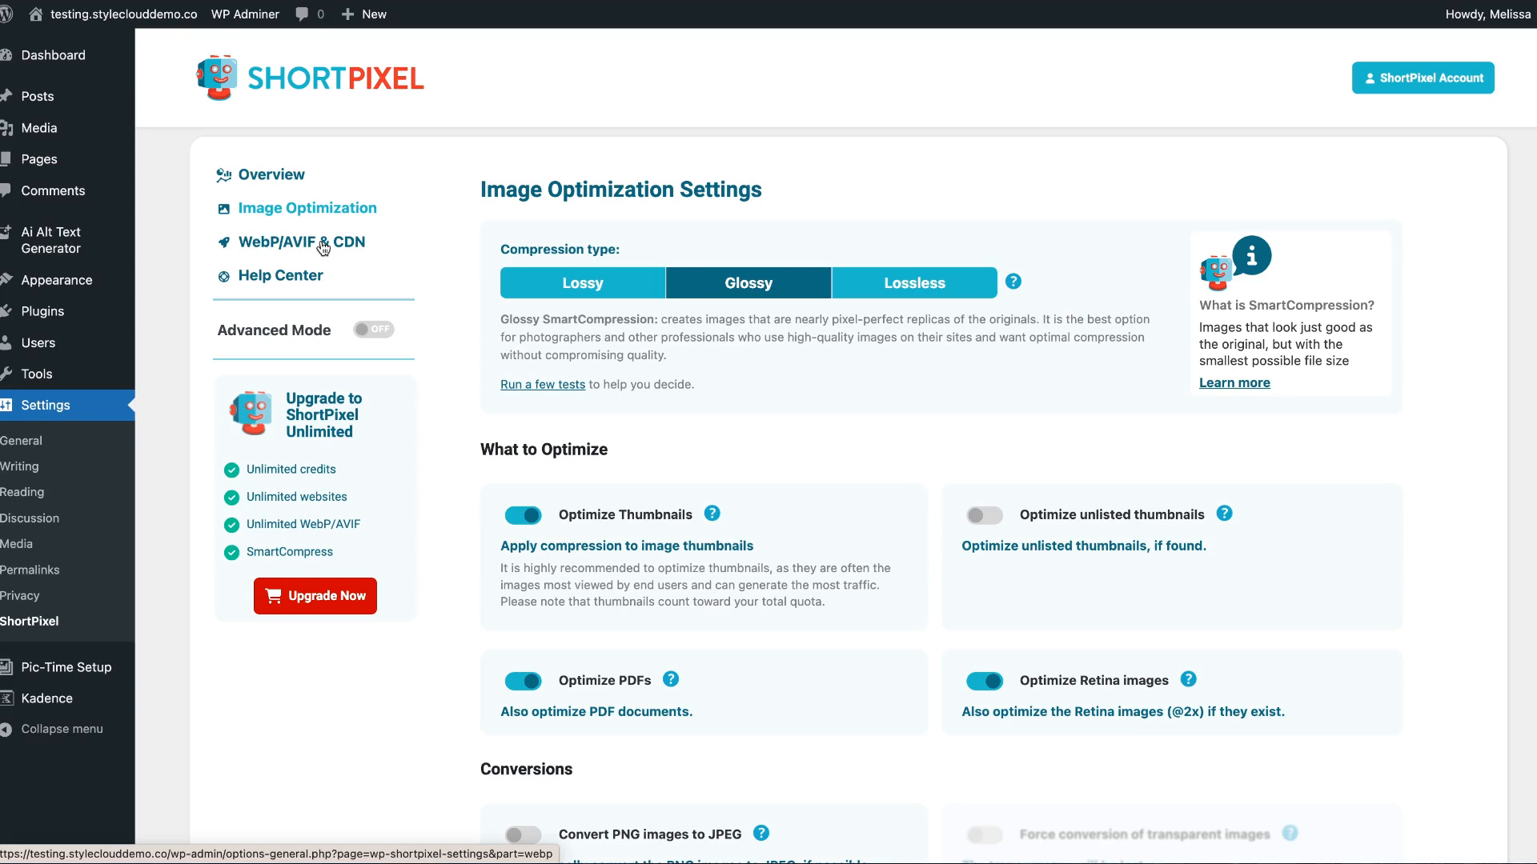
scroll(653, 399, "down", 3)
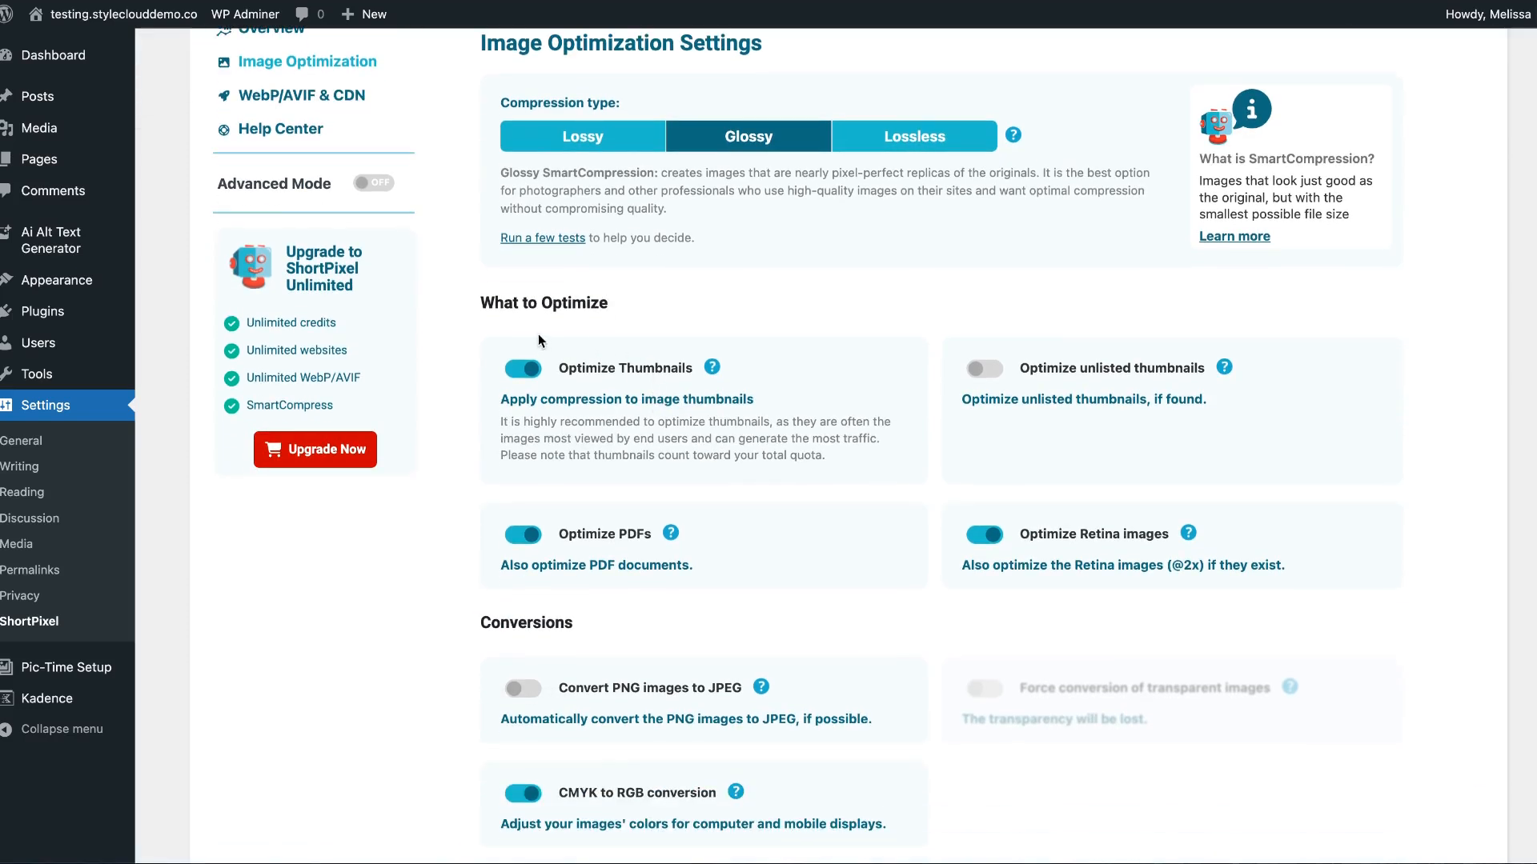
scroll(712, 530, "up", 3)
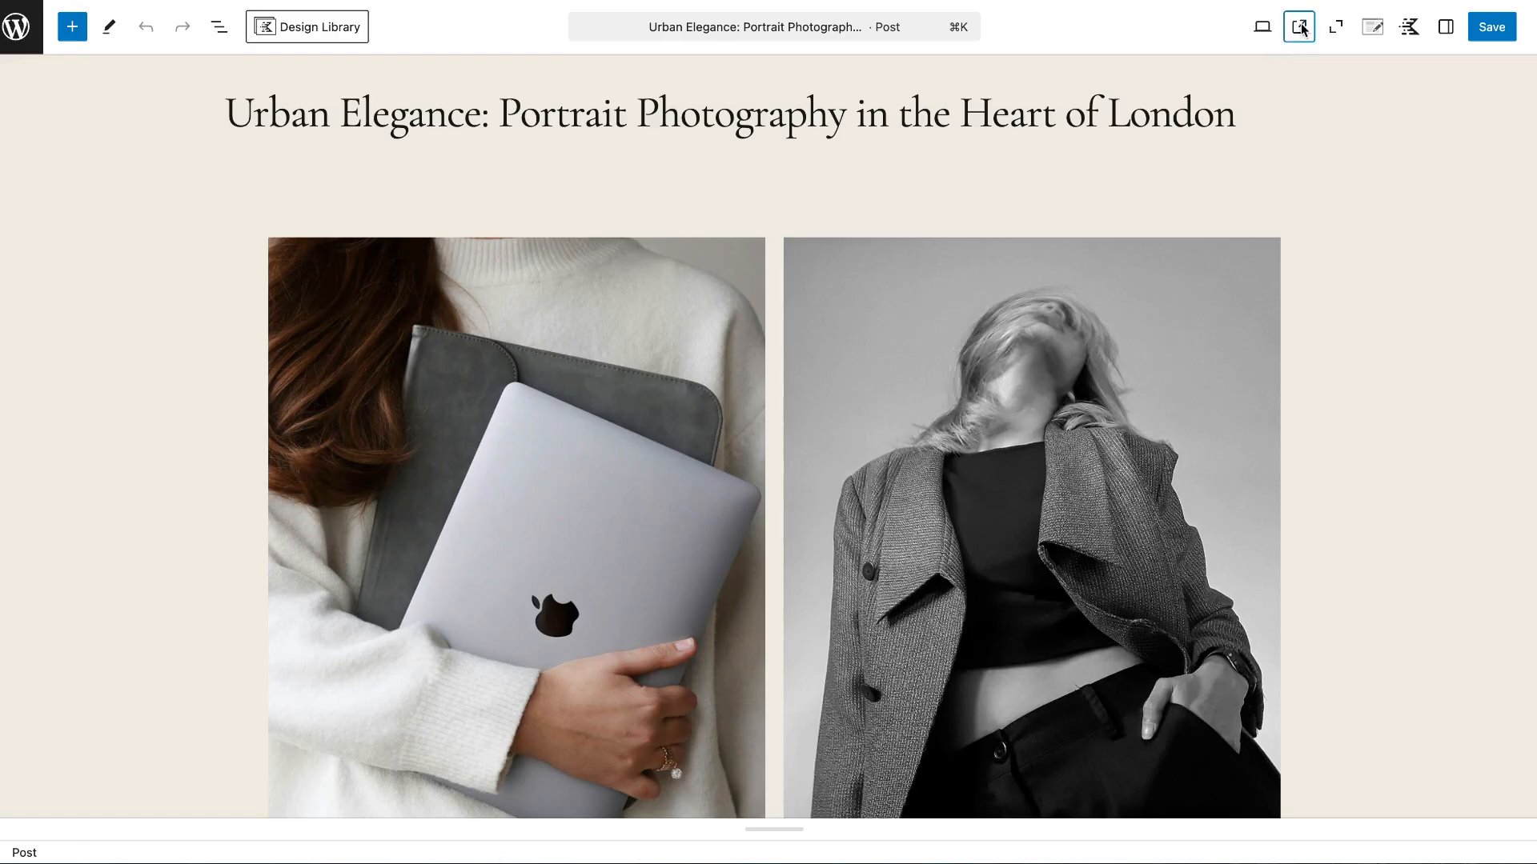
View the Urban Elegance post on the live site and review its sections from the intro gallery through The Details.
left_click(1299, 27)
scroll(1256, 76, "down", 15)
scroll(1255, 75, "down", 20)
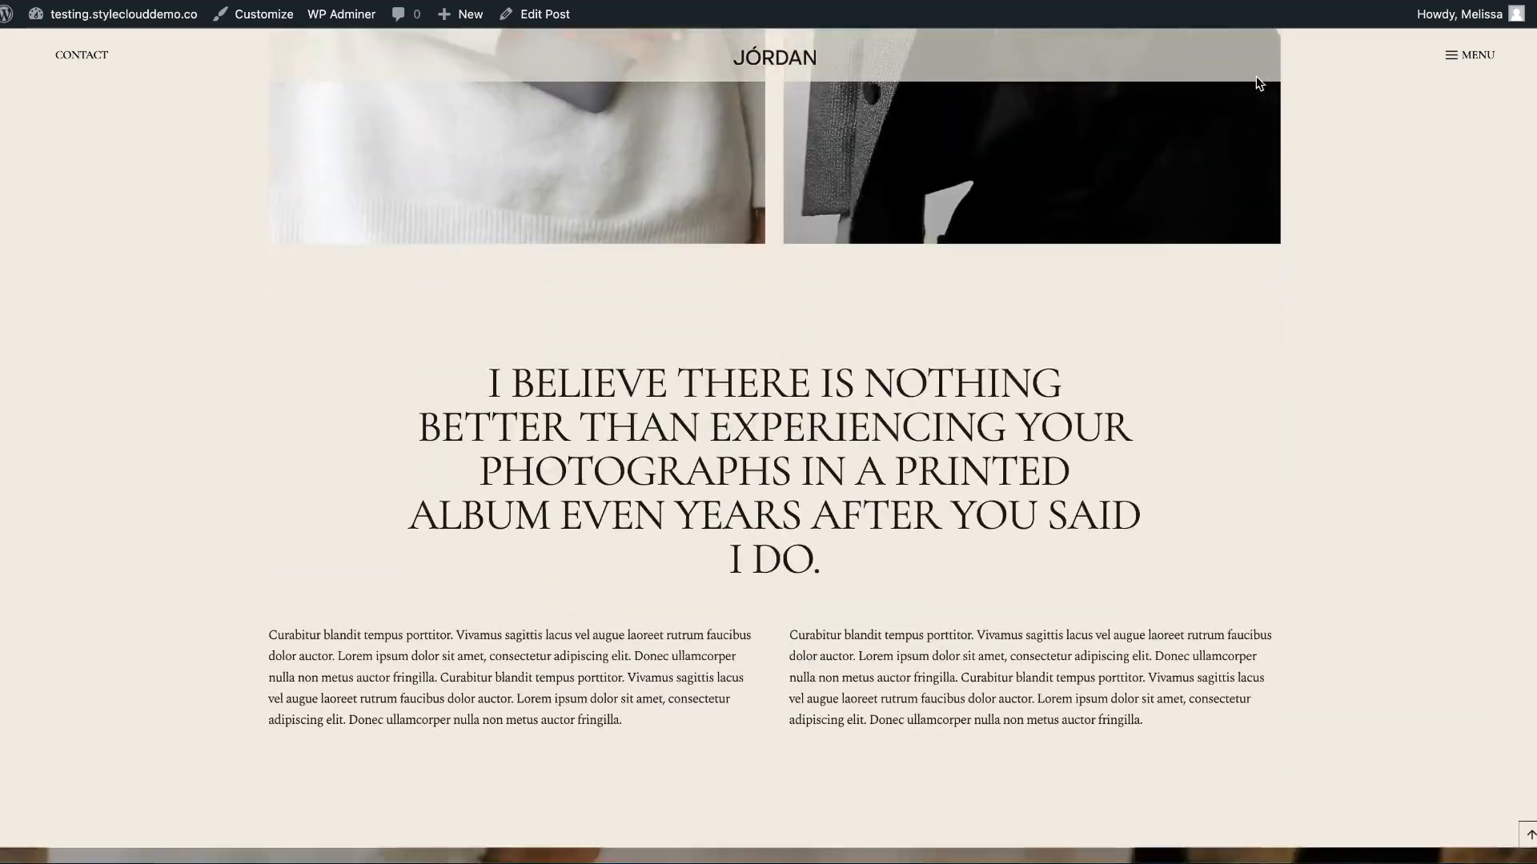
scroll(1256, 78, "down", 12)
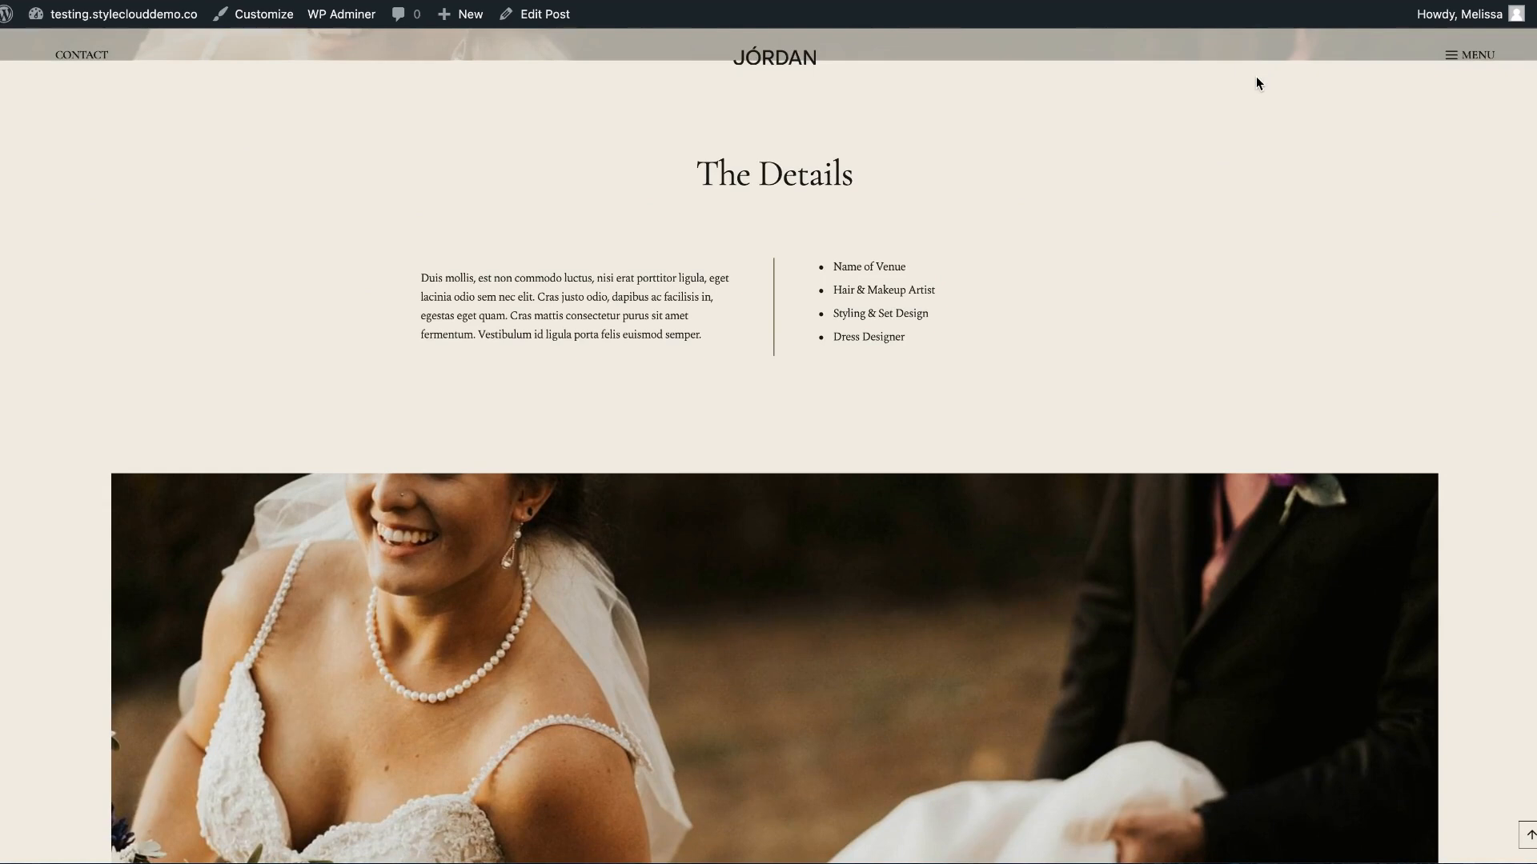
scroll(1256, 80, "up", 20)
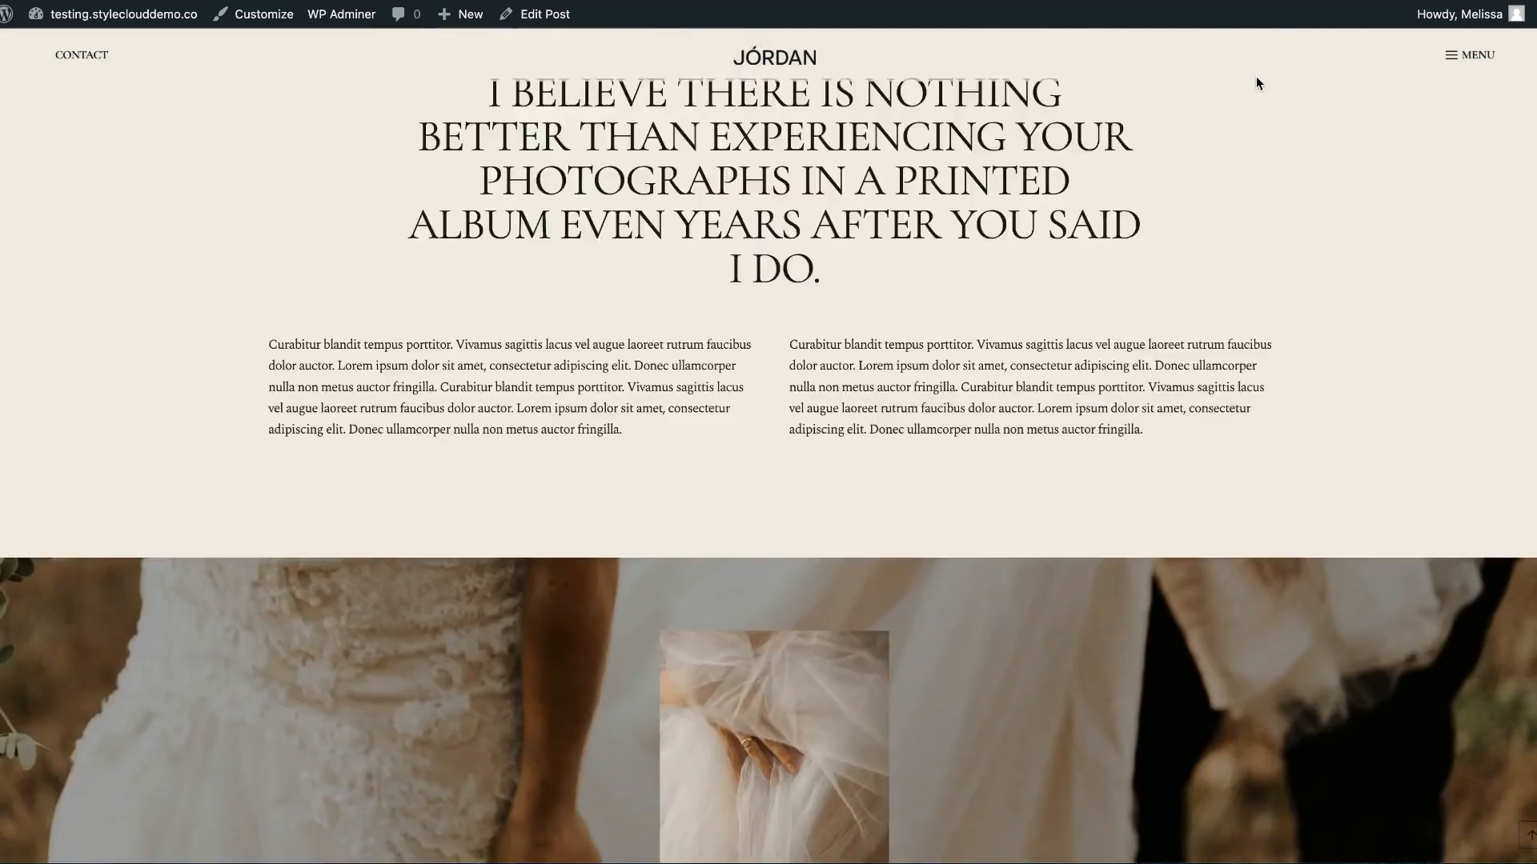